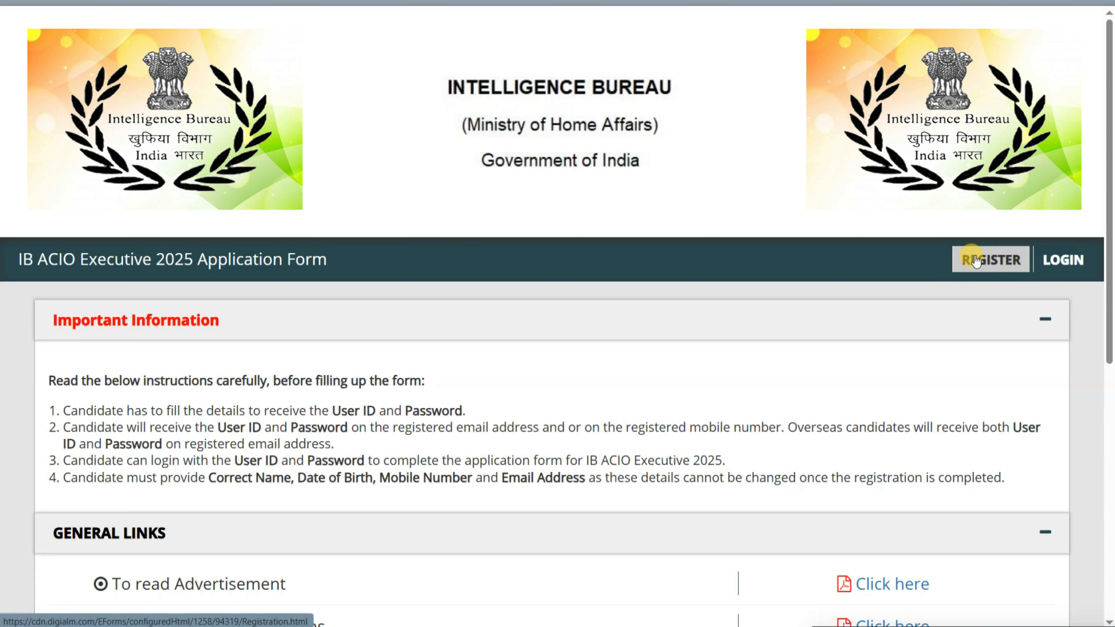
- Open the new-candidate REGISTER page and bring the 'Register to get User ID and Password' form into view
click(975, 259)
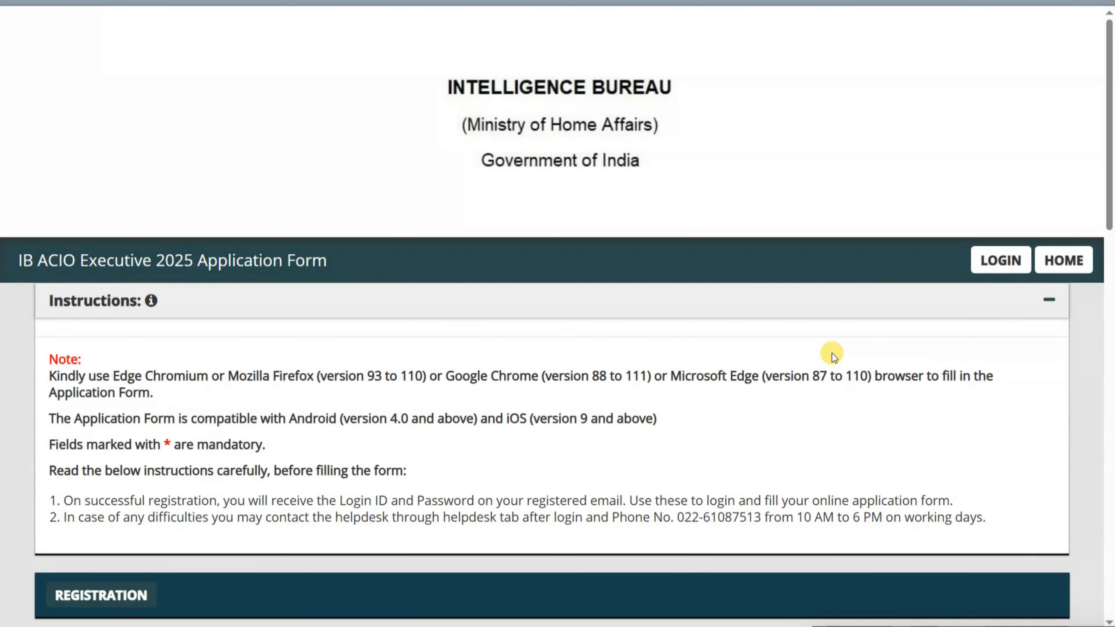
scroll(501, 327, down, 10)
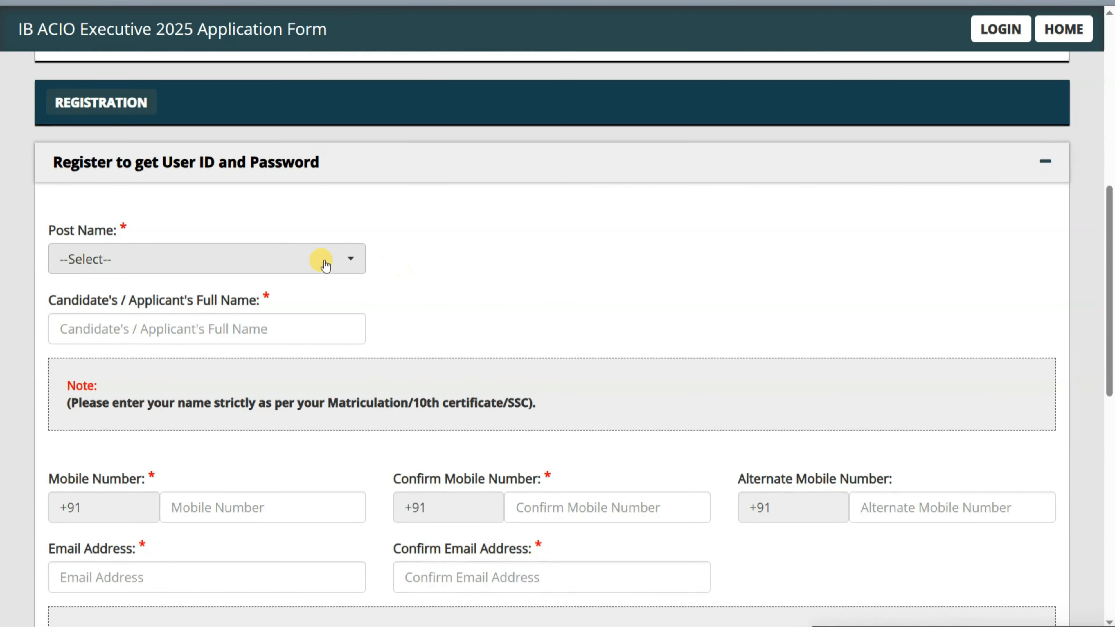
- Select the ACIO Executive post and enter the candidate's full name in capitals
click(229, 263)
click(151, 357)
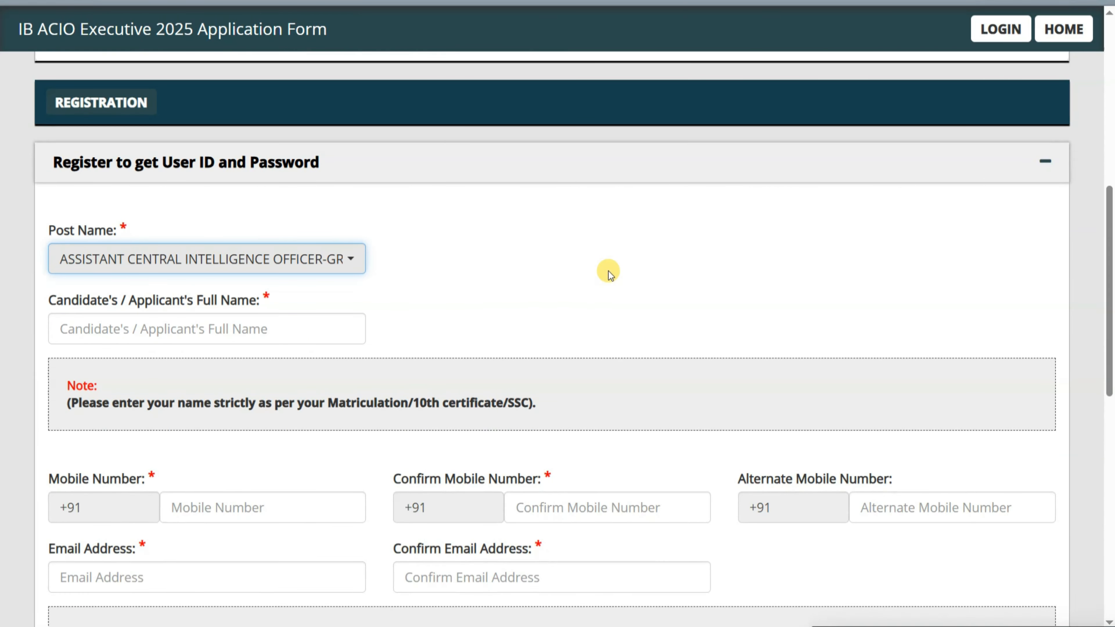
key(Tab)
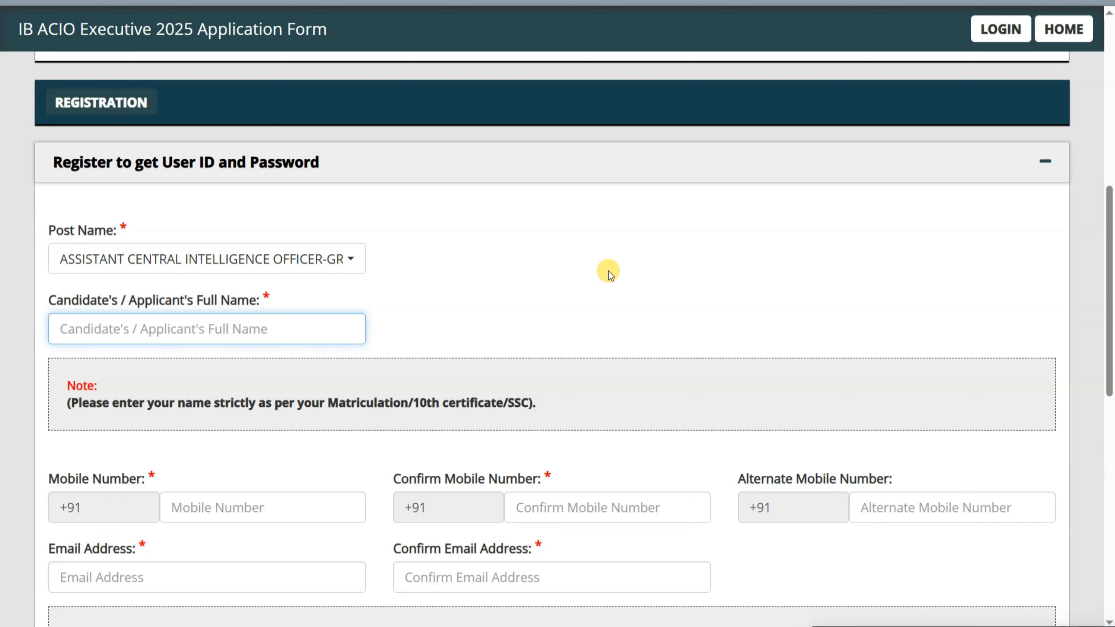
key(Caps_Lock)
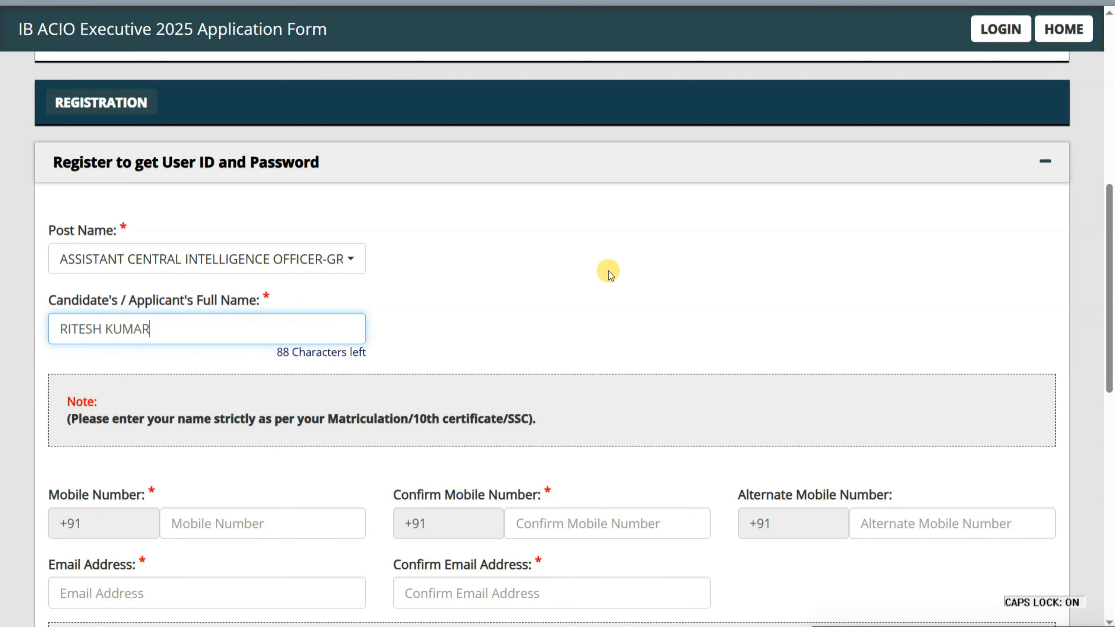
key(Tab)
key(Tab)
- Enter the candidate's mobile number and confirm it in the second field
scroll(486, 289, down, 5)
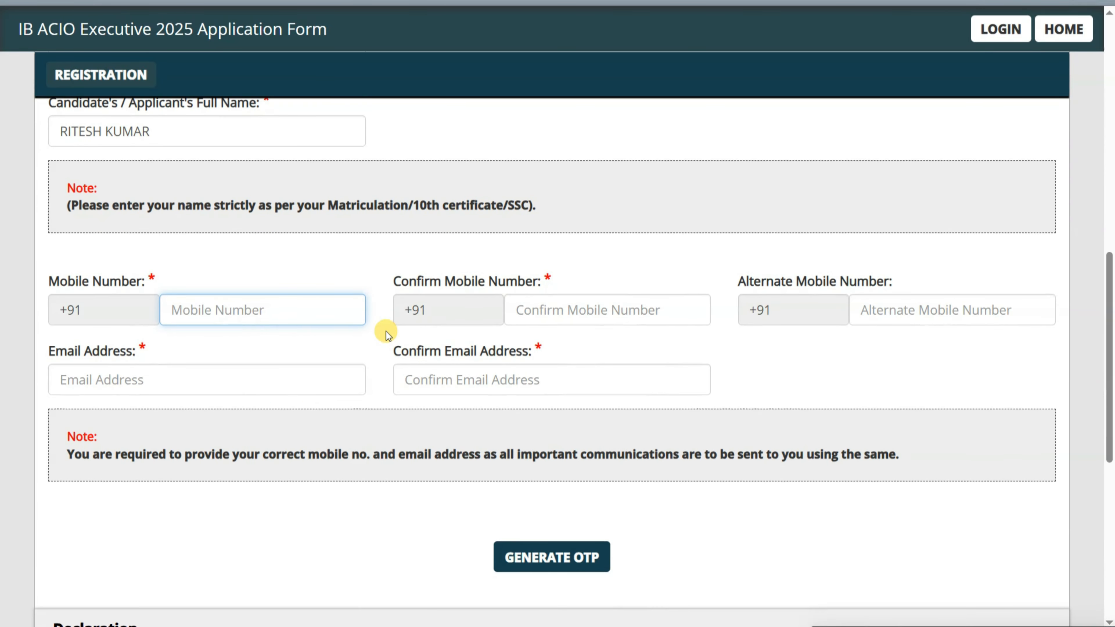
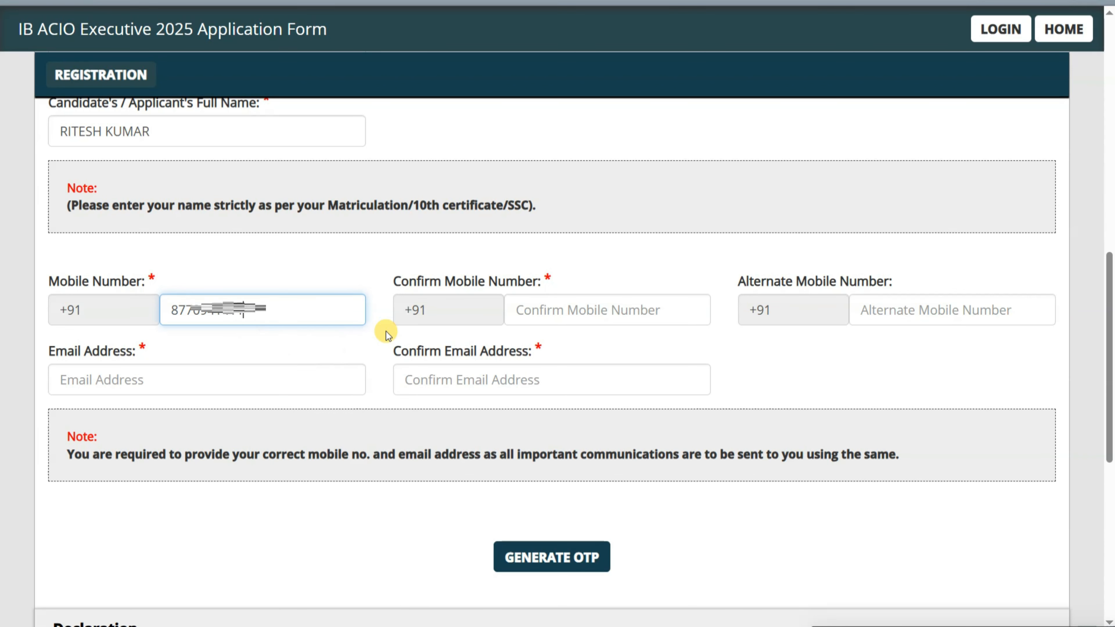
key(Tab)
key(Tab)
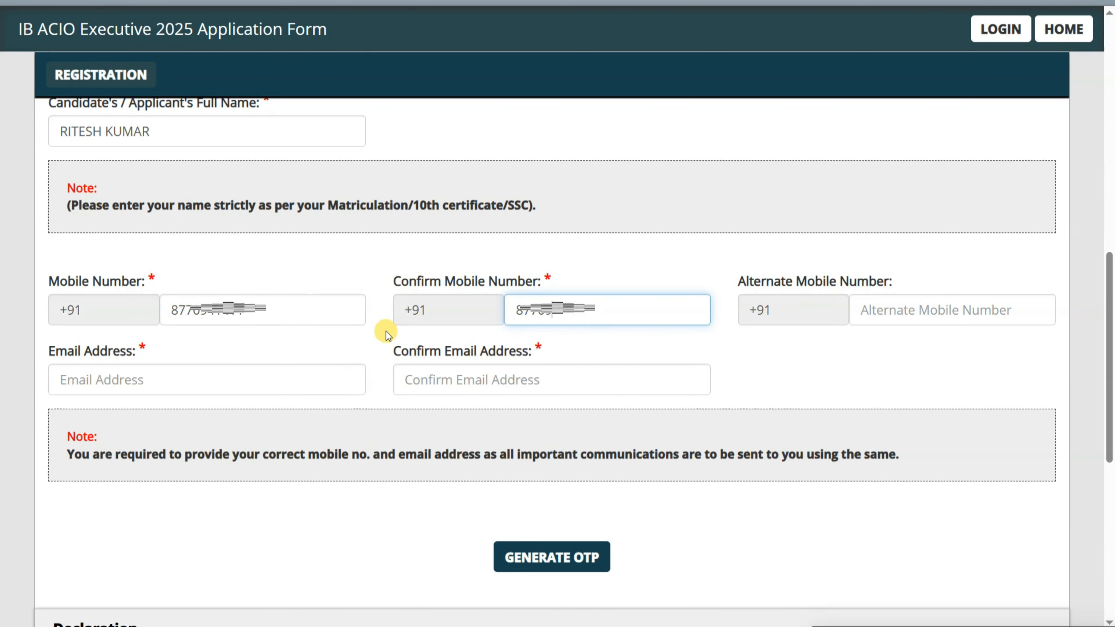
key(Tab)
key(Tab)
key(Tab)
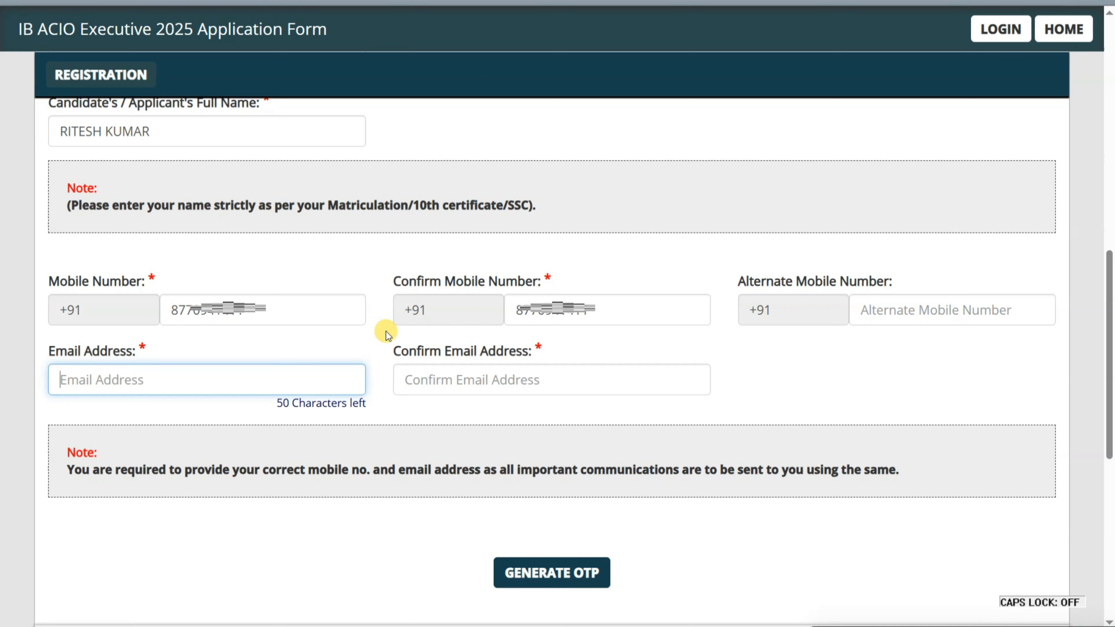
- Enter the candidate's e-mail address, correcting a typo, and type it again to confirm
text(onln)
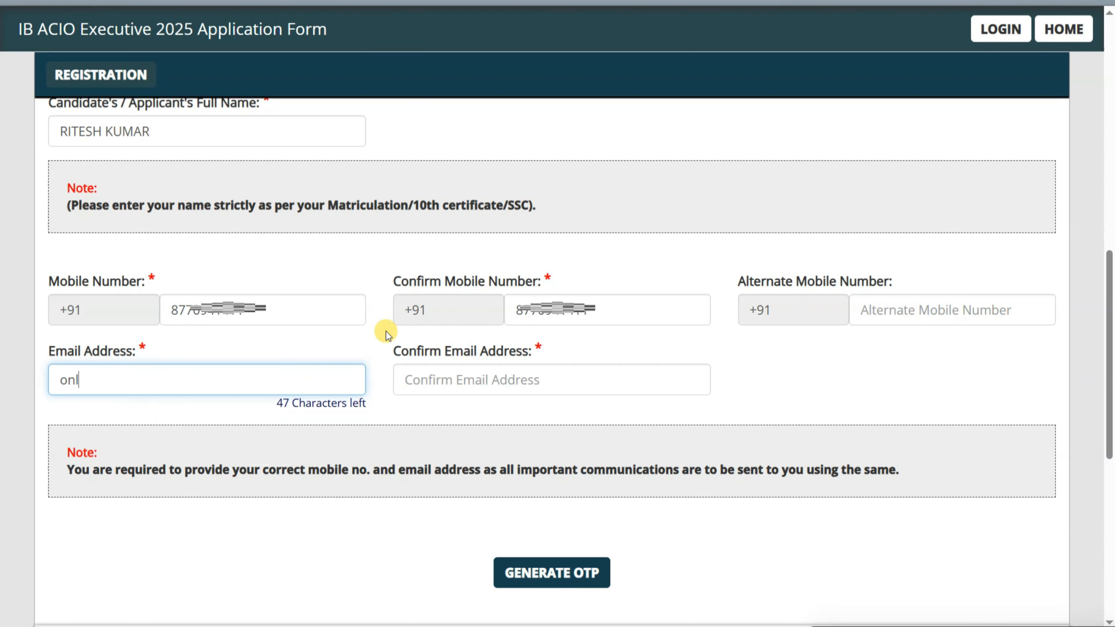
key(BackSpace)
key(BackSpace)
key(BackSpace)
key(BackSpace)
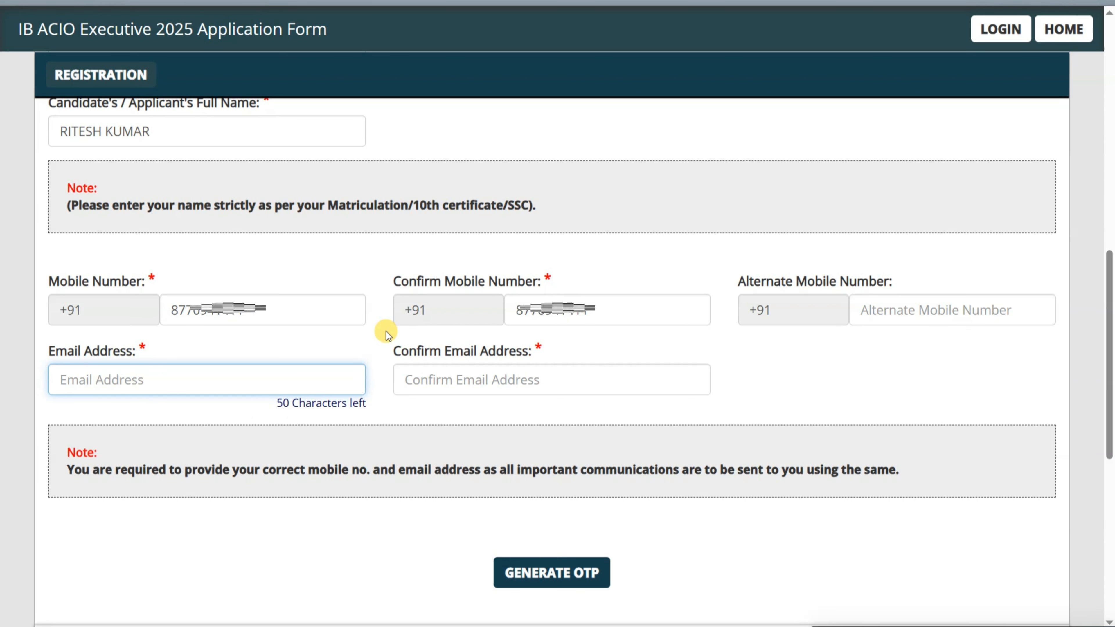
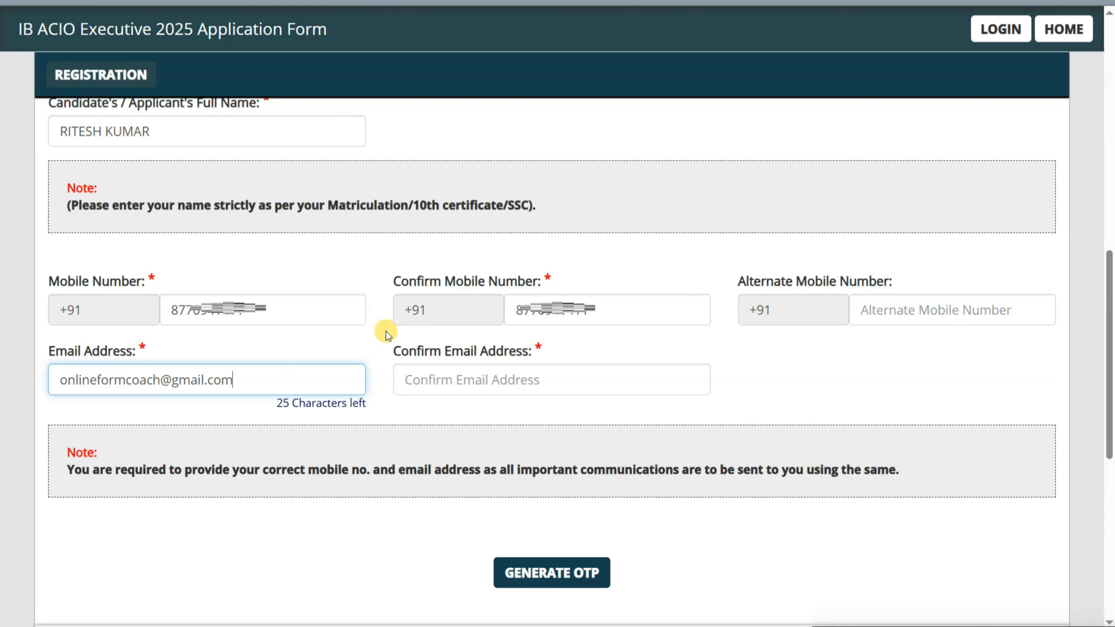
key(Tab)
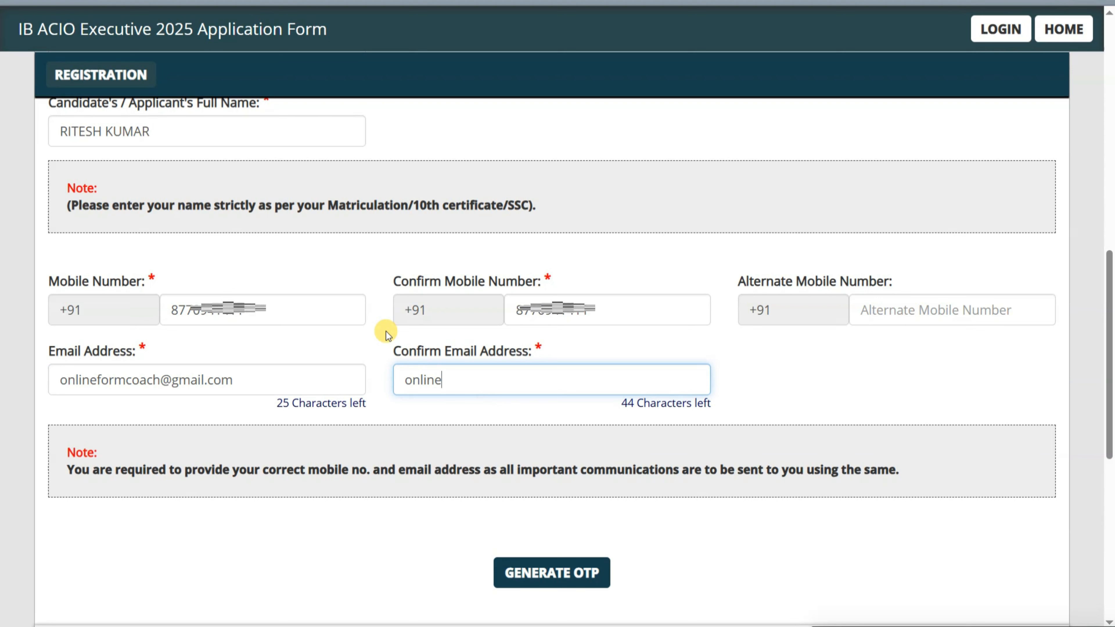
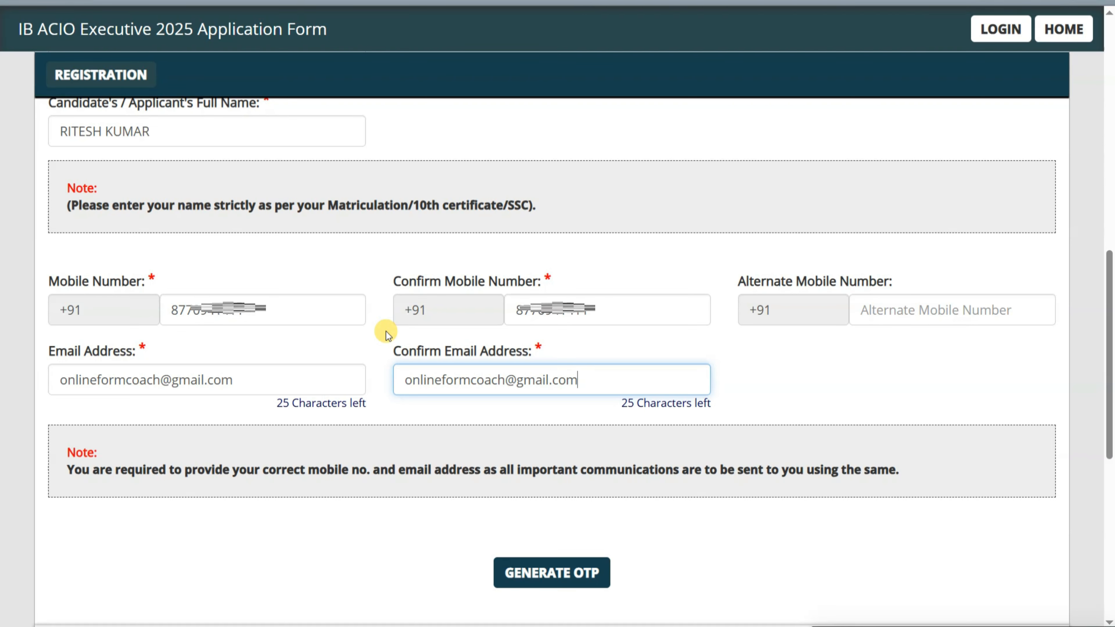
- Request OTPs for mobile and e-mail by submitting the captcha, then dismiss the OTP-sent notice
click(648, 404)
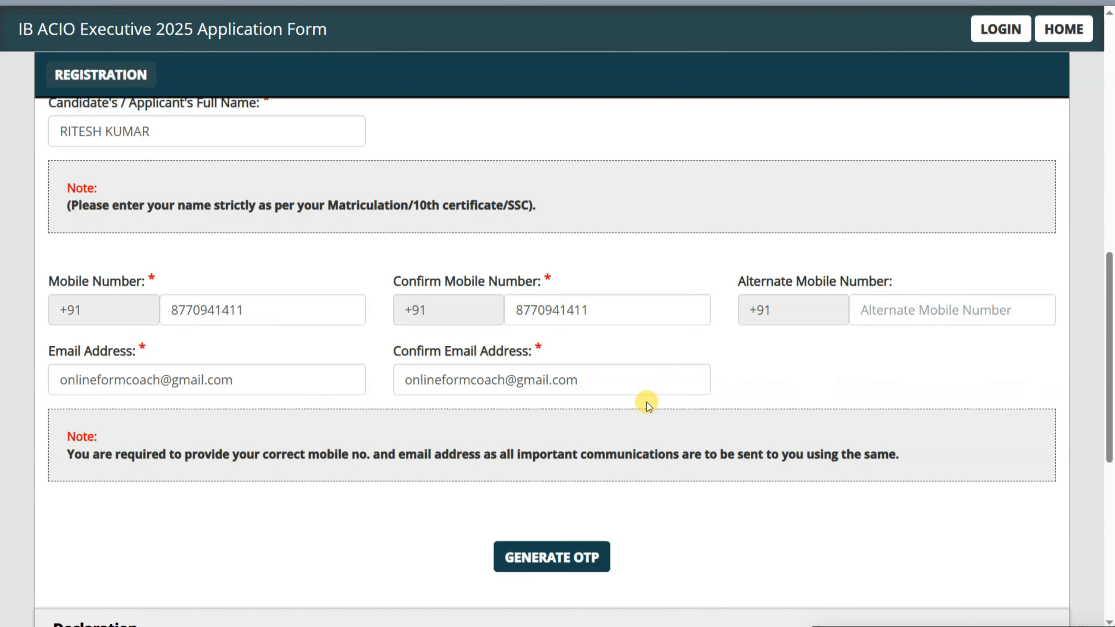
scroll(648, 406, down, 2)
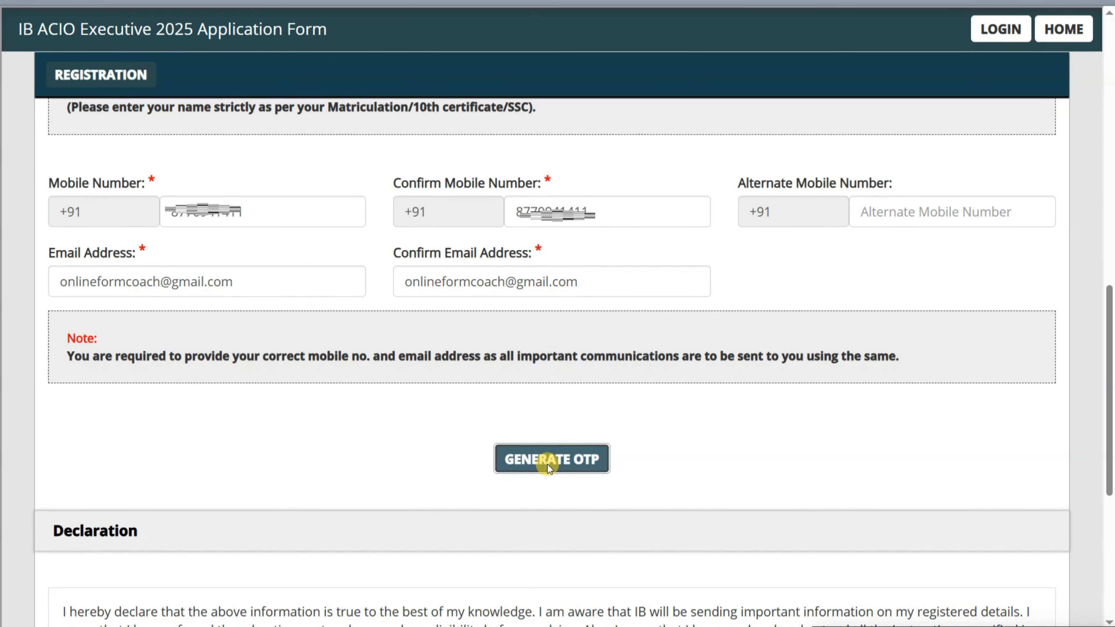
click(547, 460)
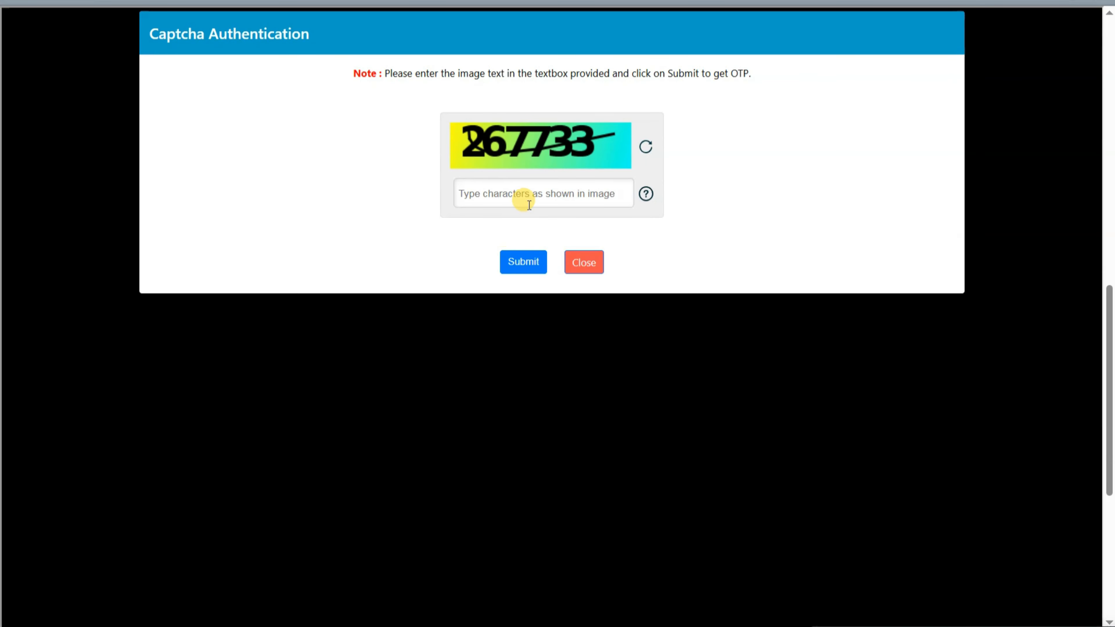
text(267733)
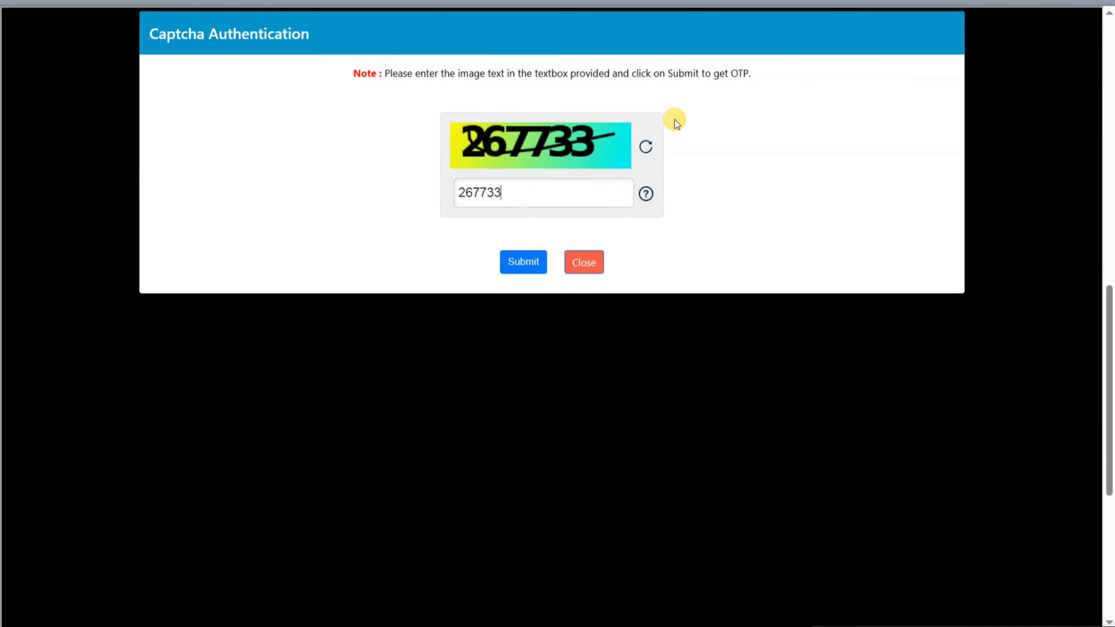
click(525, 262)
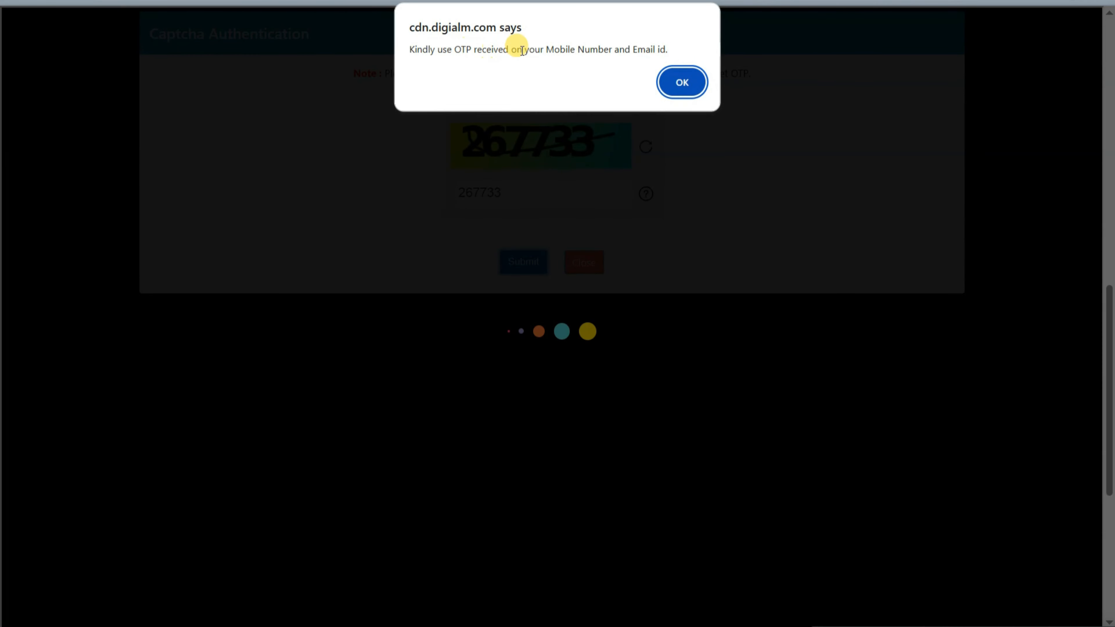
drag(553, 47, 687, 48)
click(682, 82)
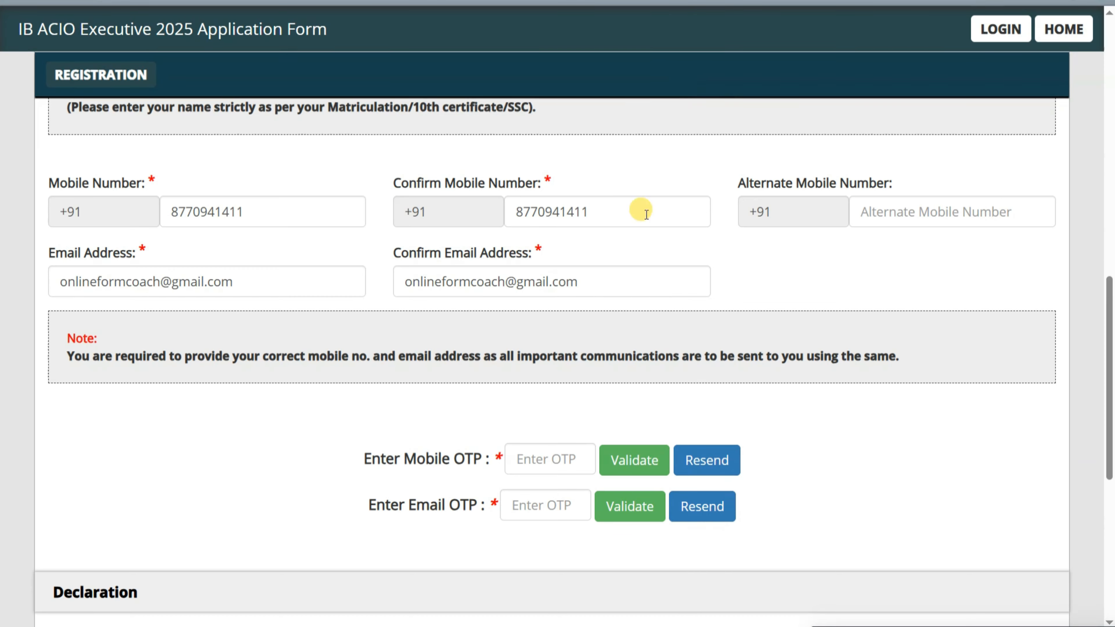
- Validate the mobile and e-mail OTPs, retrying after errors until the e-mail OTP succeeds
scroll(622, 298, down, 1)
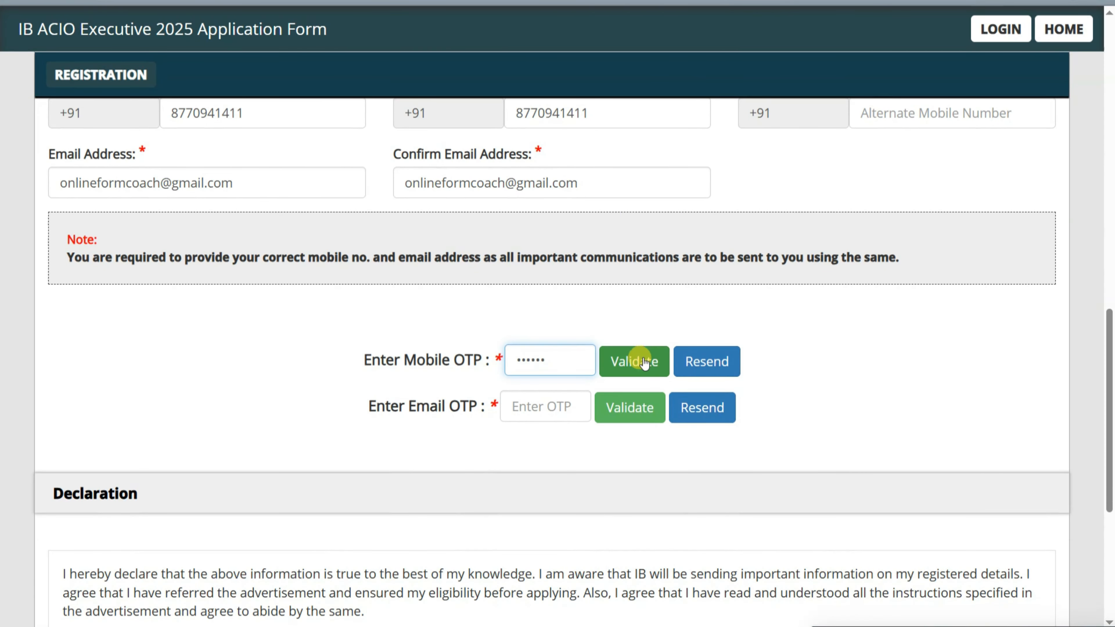
click(640, 358)
click(685, 96)
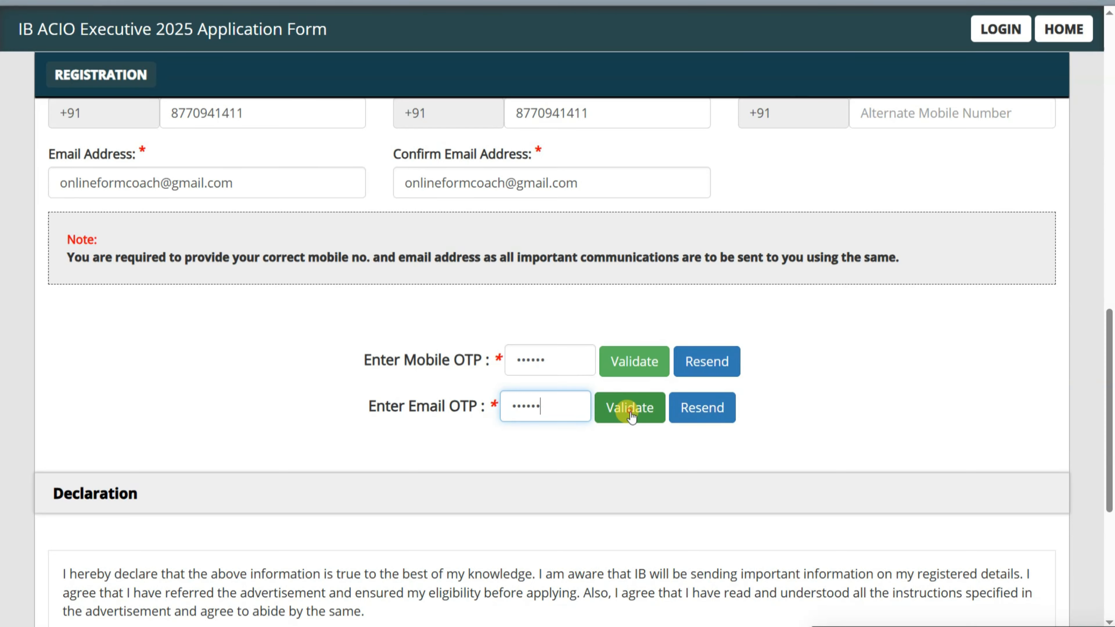
click(631, 414)
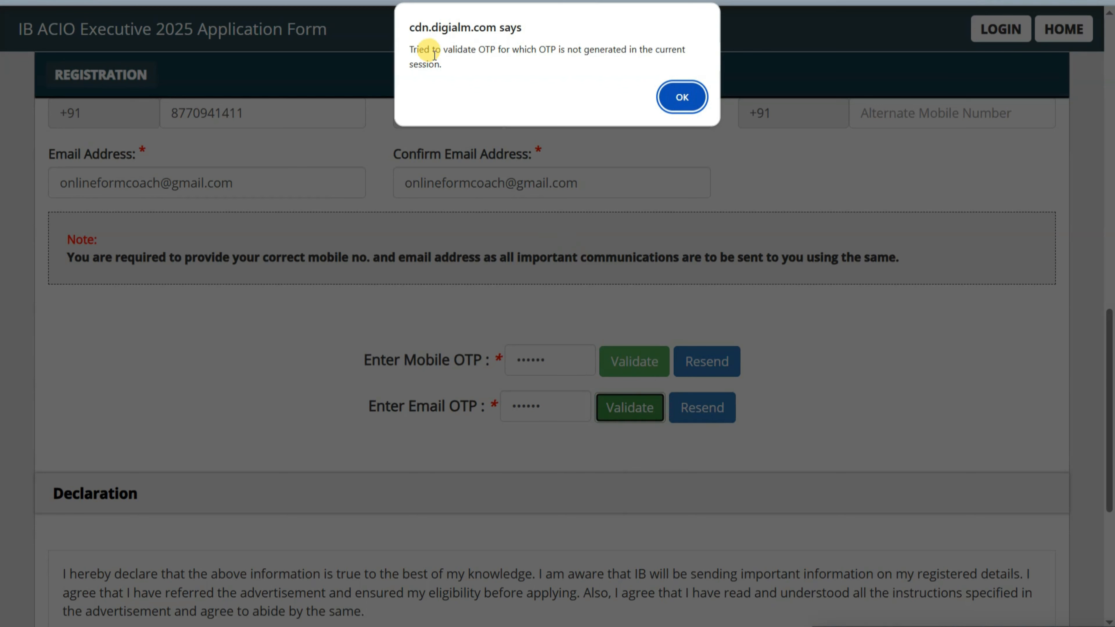
click(676, 95)
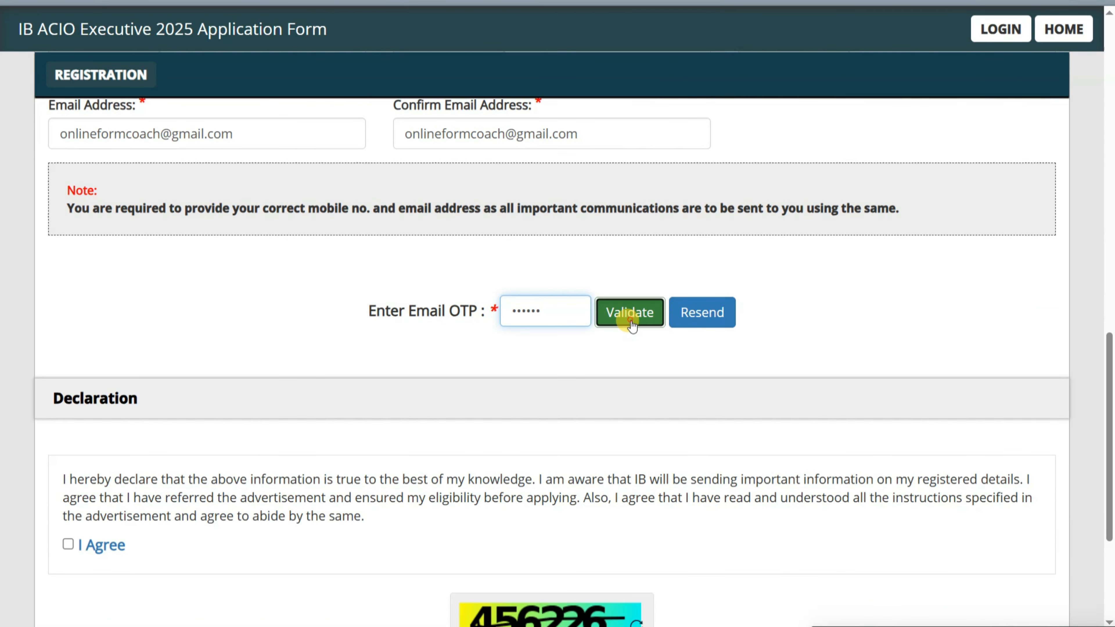
click(630, 312)
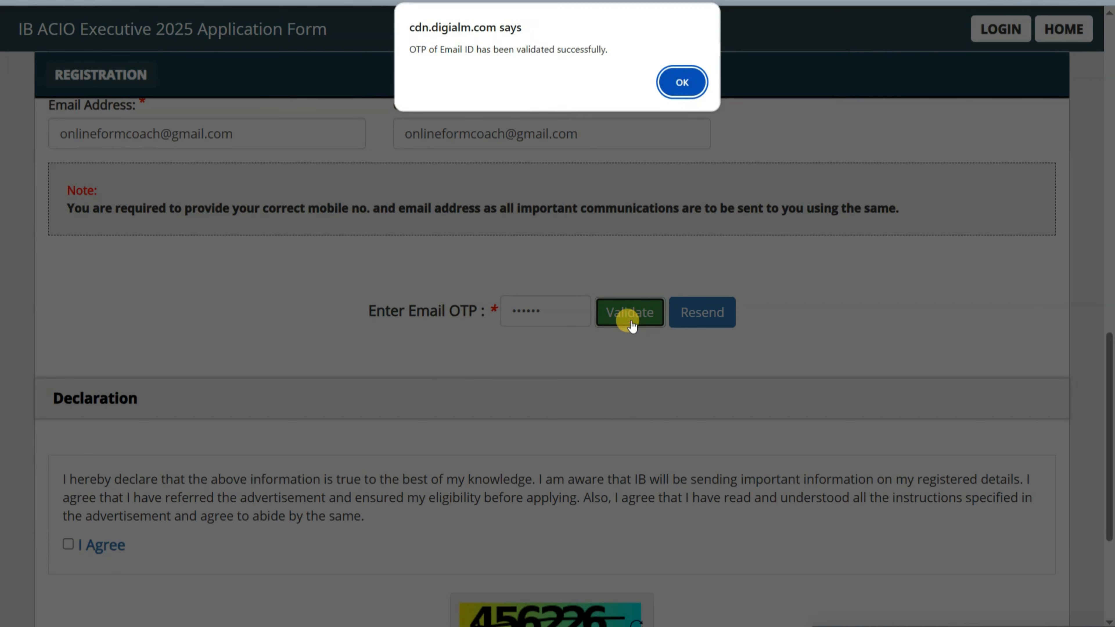
click(663, 84)
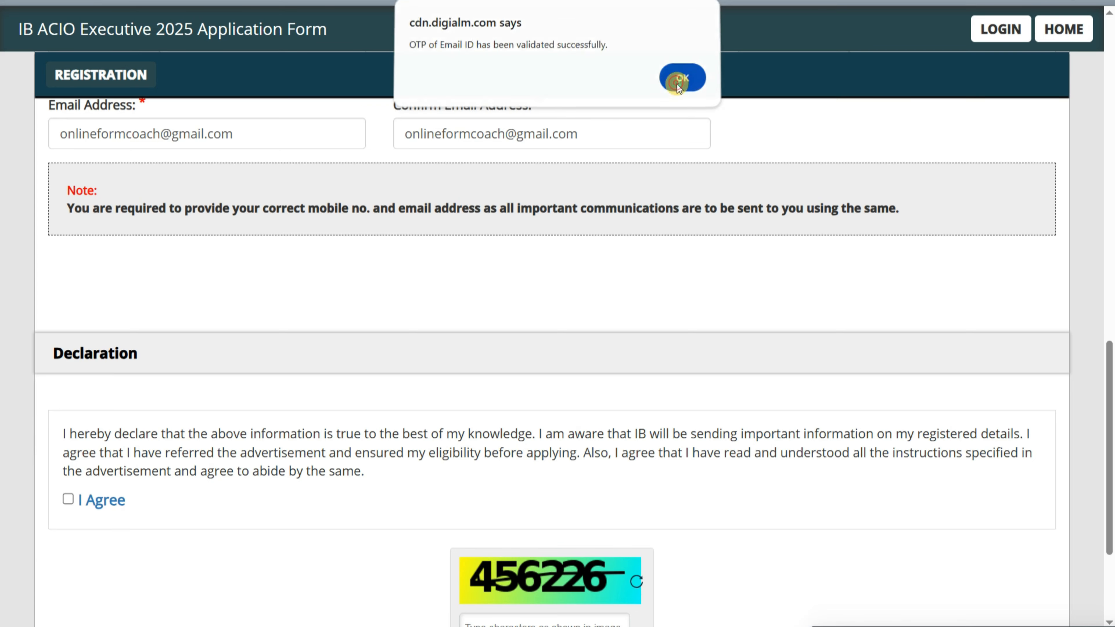
- Accept the declaration, enter the captcha and reverify to show the verification table
scroll(364, 308, down, 4)
click(70, 324)
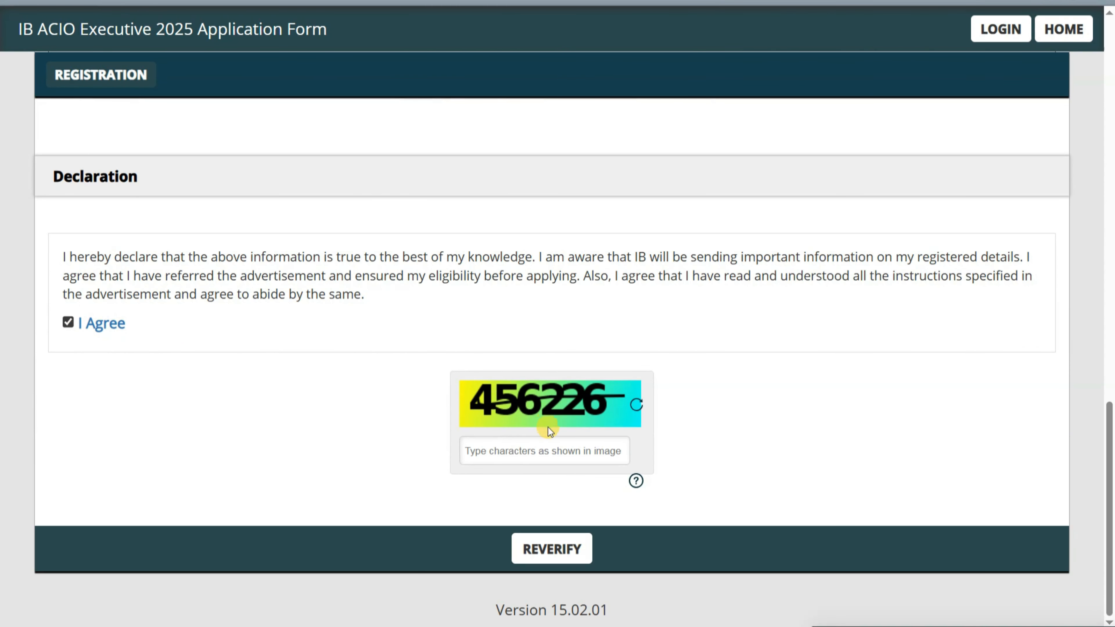
click(562, 449)
text(456226)
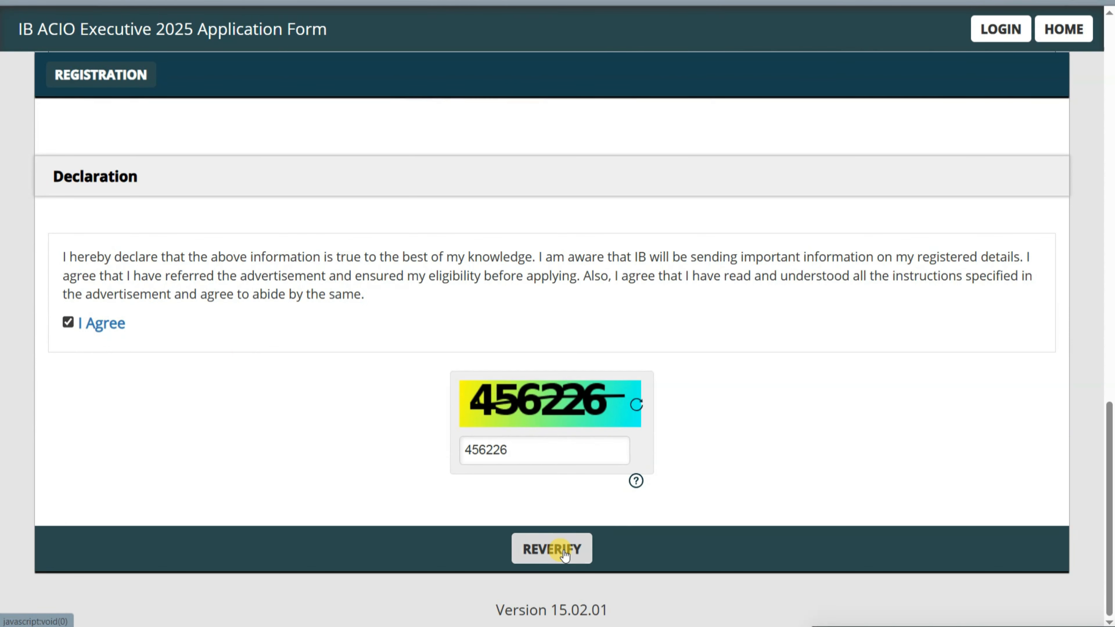
click(554, 548)
- Confirm post, name, mobile and e-mail are correct, submit, accept the privacy notice, and confirm
scroll(730, 461, down, 6)
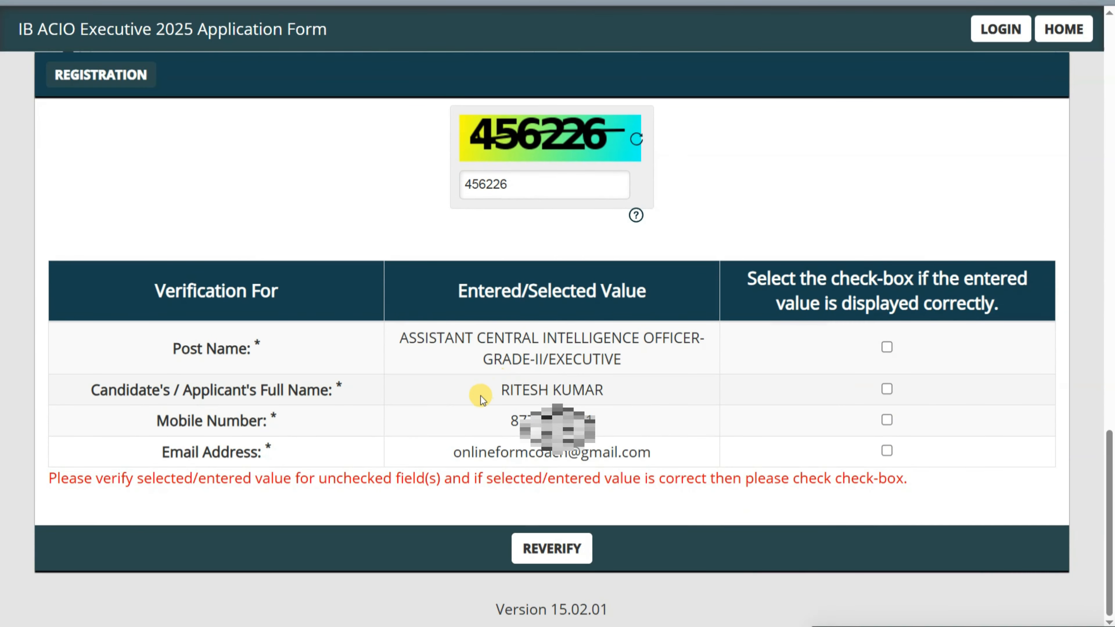
click(887, 347)
key(Tab)
key(space)
key(Tab)
key(space)
key(Tab)
key(space)
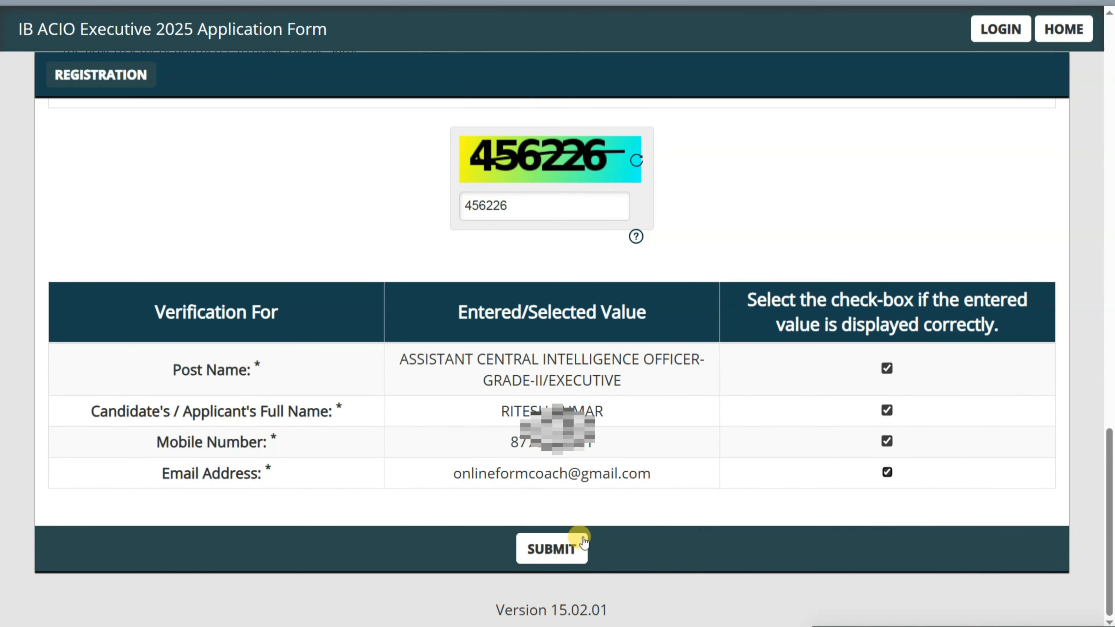
click(559, 547)
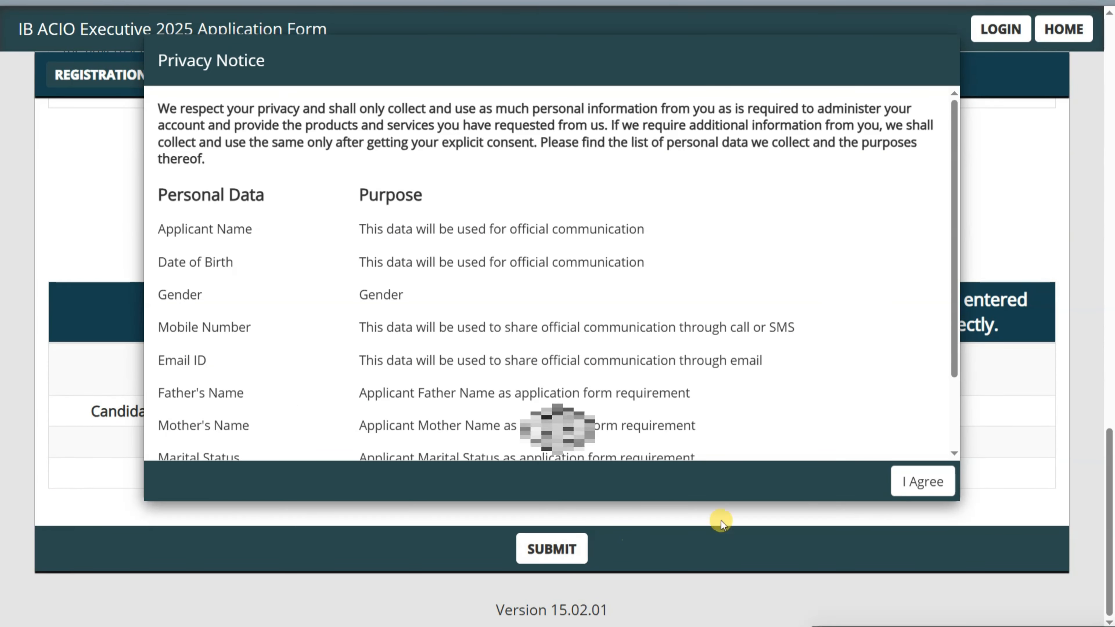
click(923, 482)
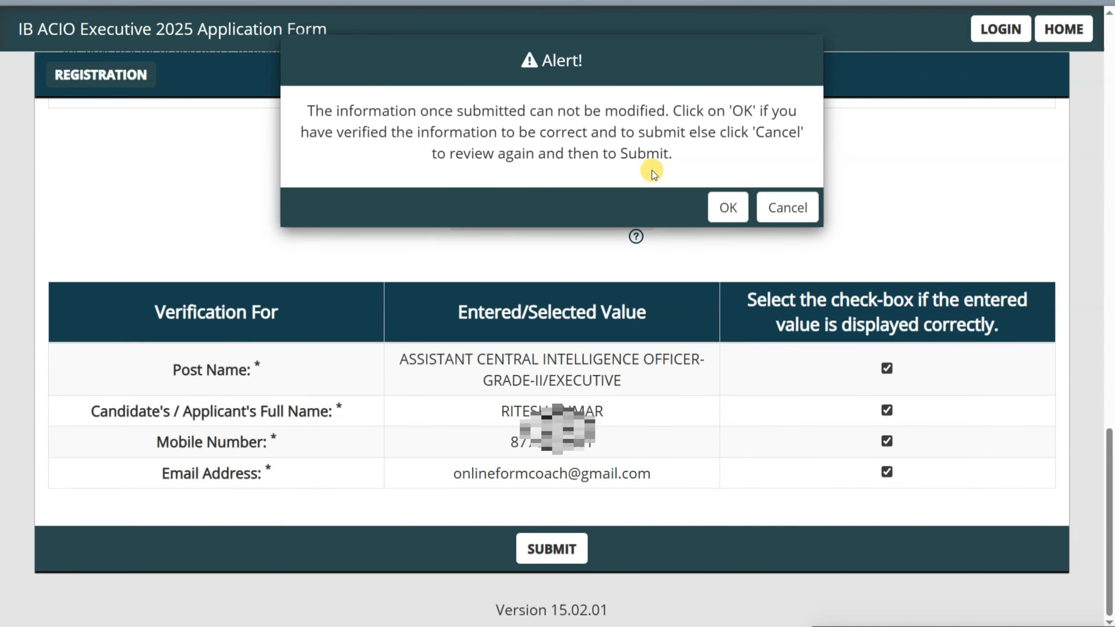
click(727, 208)
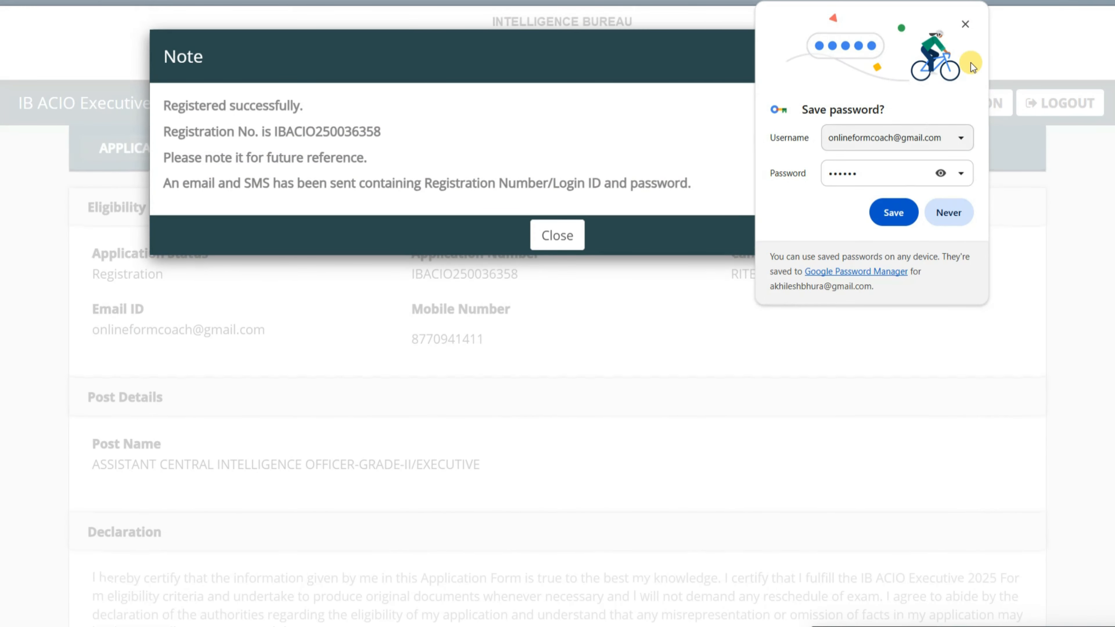
- Dismiss the save-password prompt, note the registration number, close the note and go to the application
click(964, 25)
double_click(329, 132)
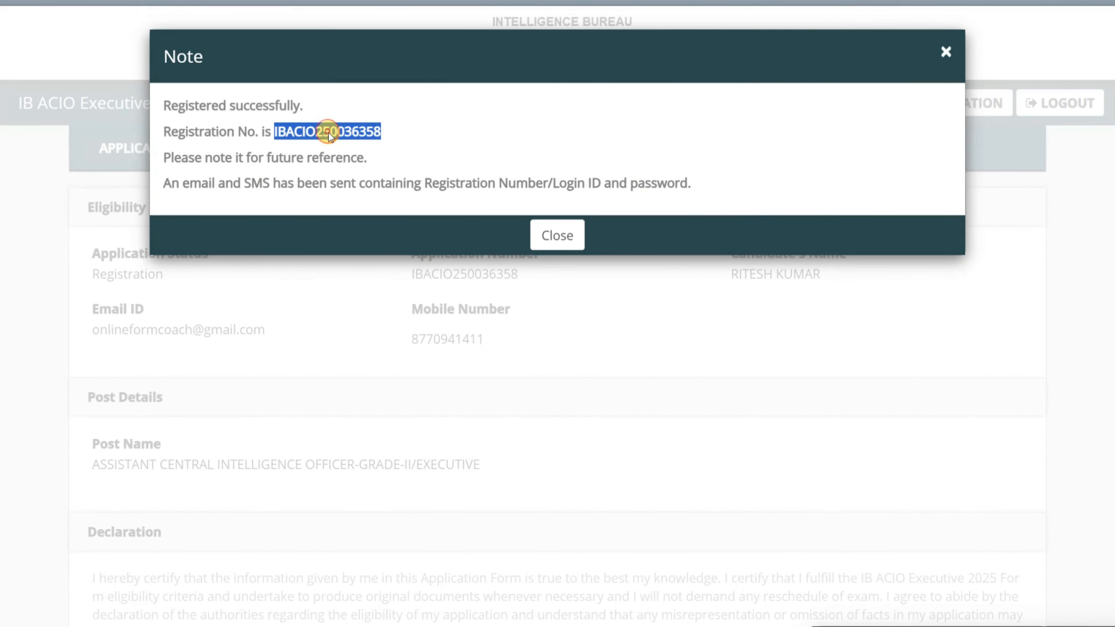
click(562, 235)
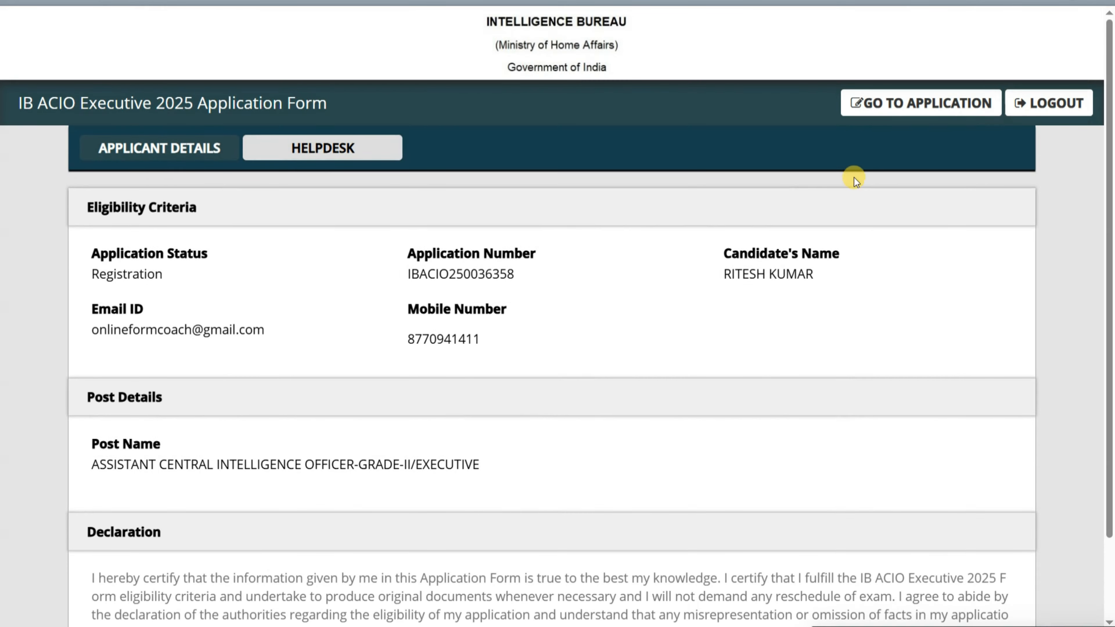
click(919, 100)
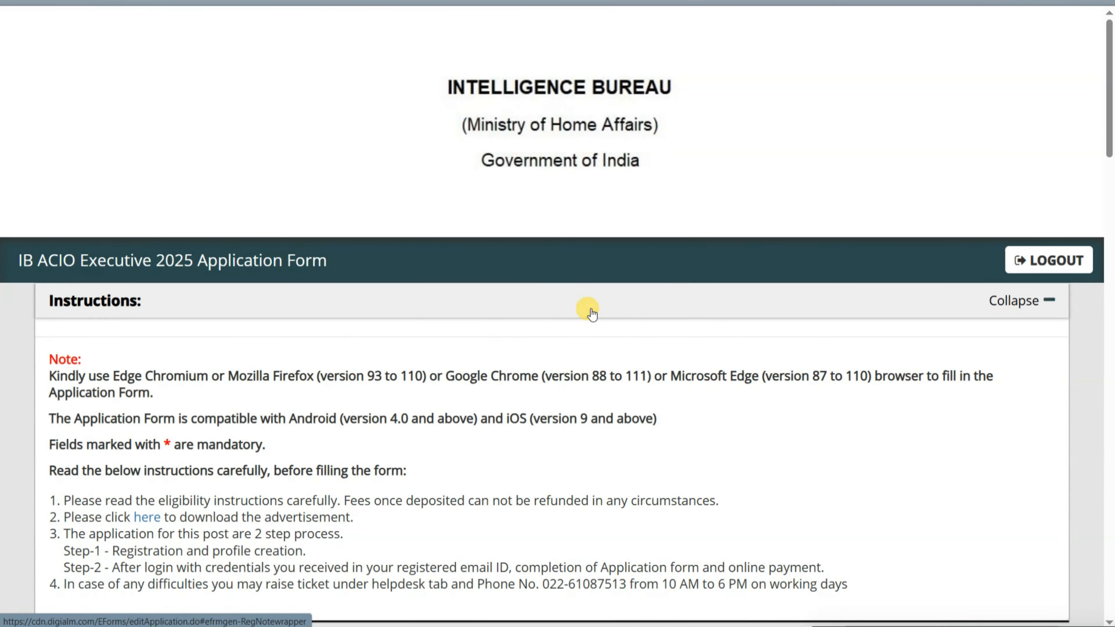
- Review the form's notes, highlighting the certificate requirement
scroll(591, 313, down, 10)
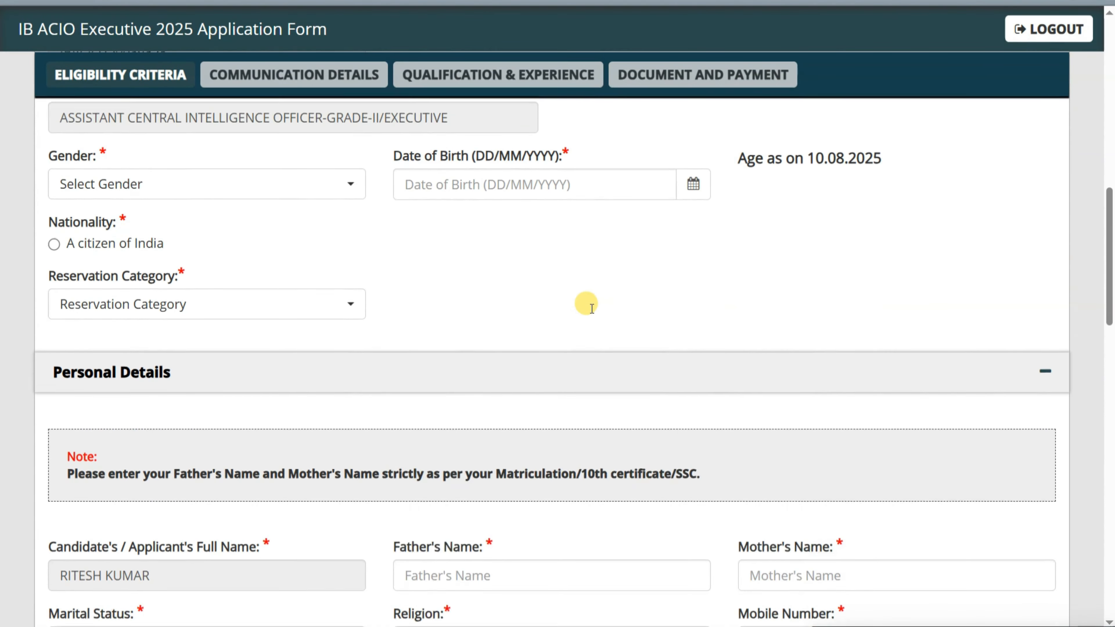
scroll(591, 309, down, 1)
click(241, 171)
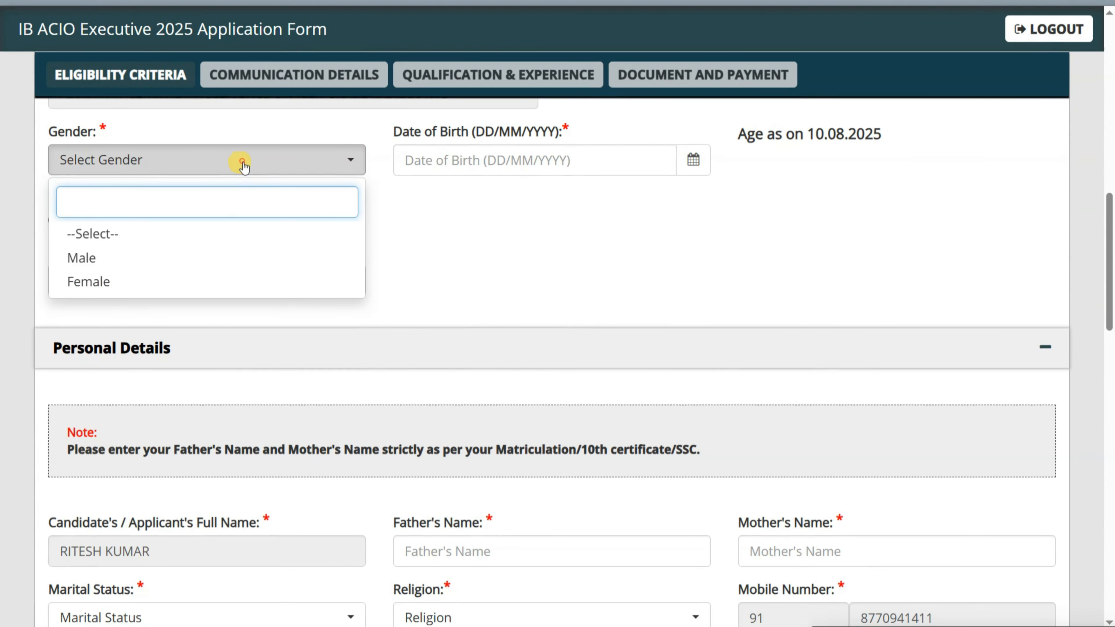
click(243, 166)
scroll(616, 239, up, 3)
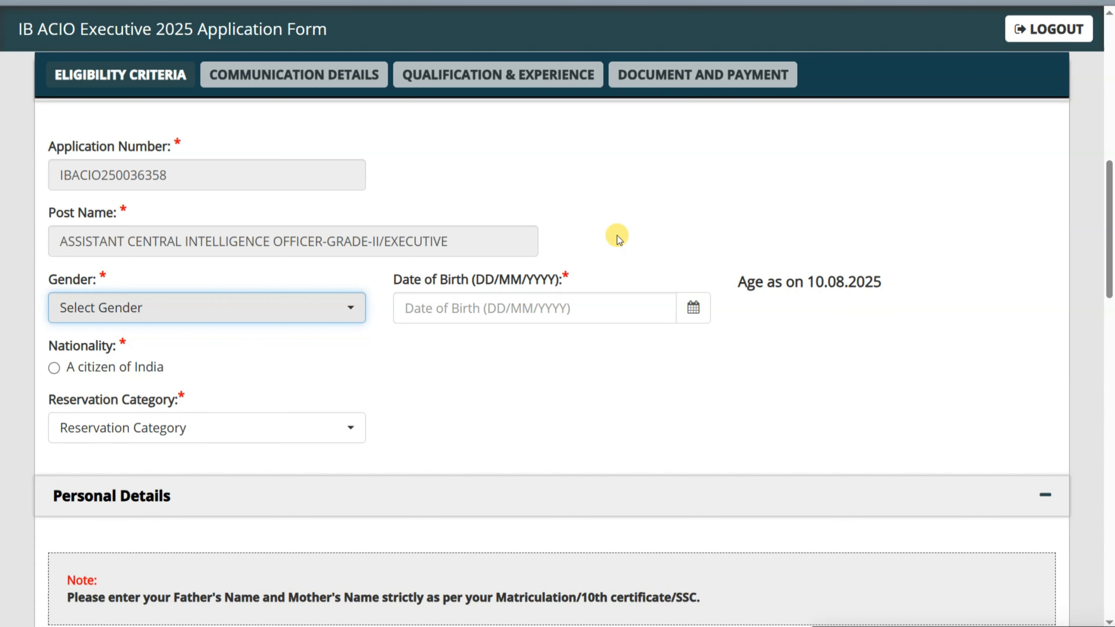
scroll(587, 237, down, 5)
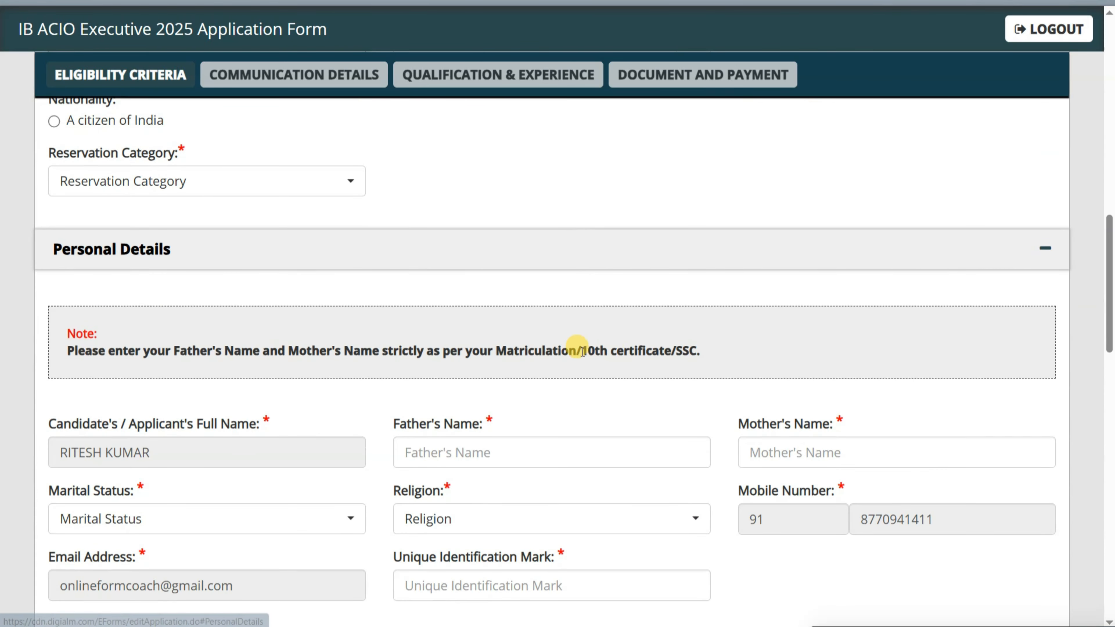
drag(497, 352, 684, 354)
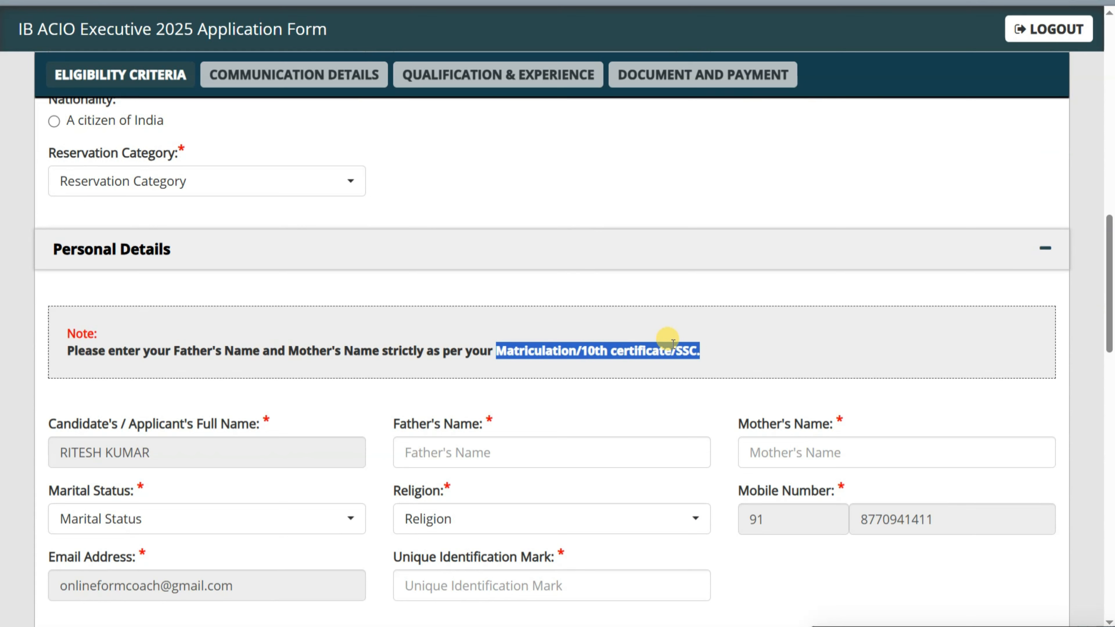
click(588, 204)
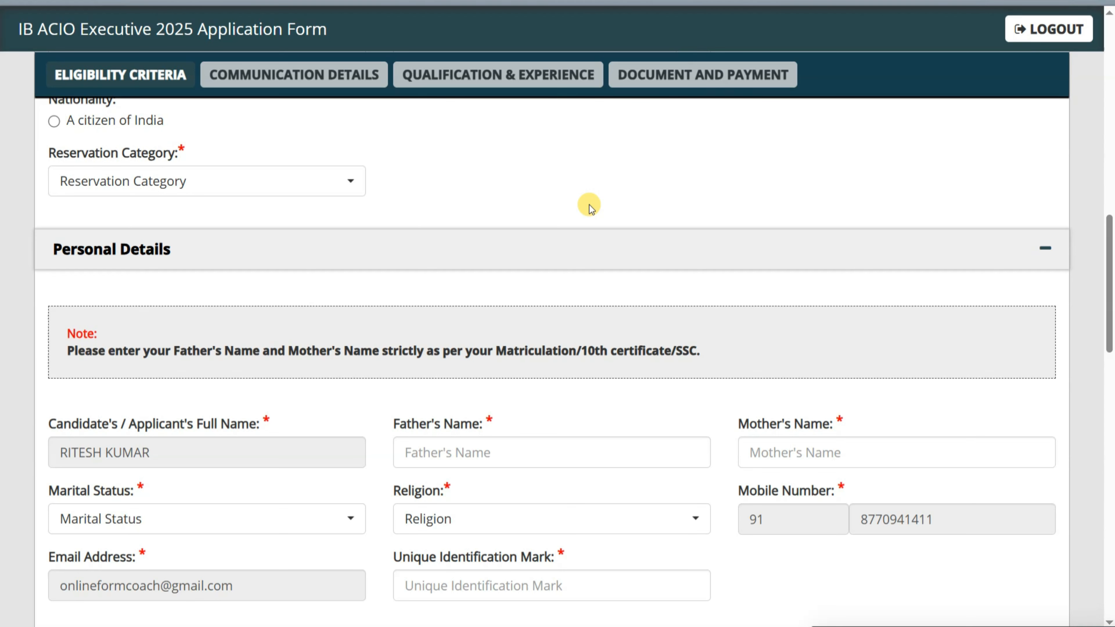
scroll(589, 205, up, 5)
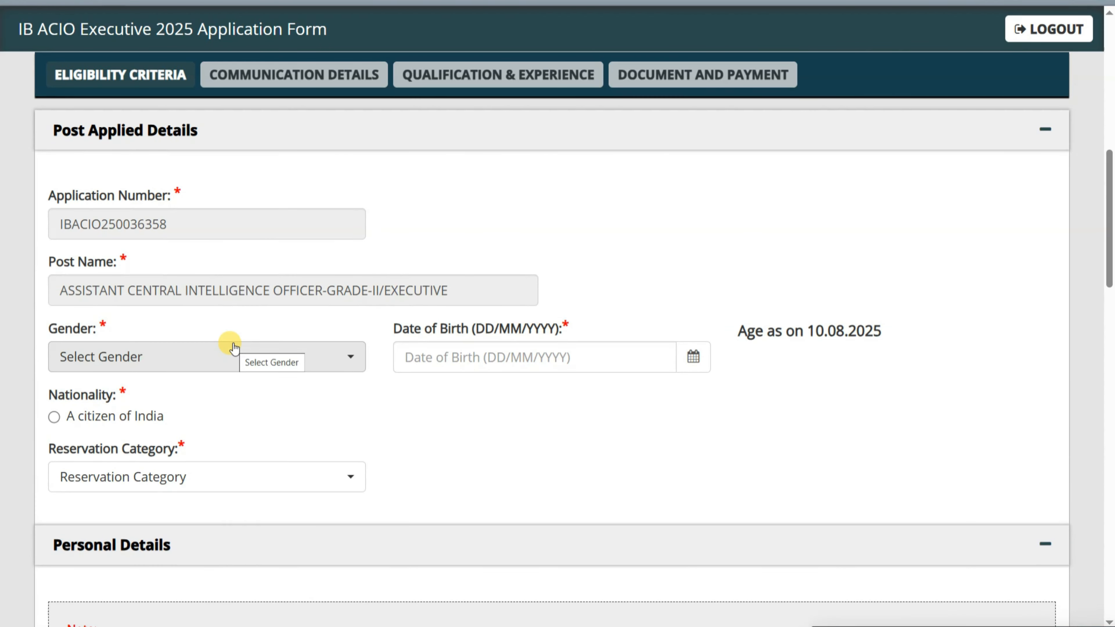
- Set Gender to Male and Date of Birth to 01/10/2000
click(232, 350)
click(101, 455)
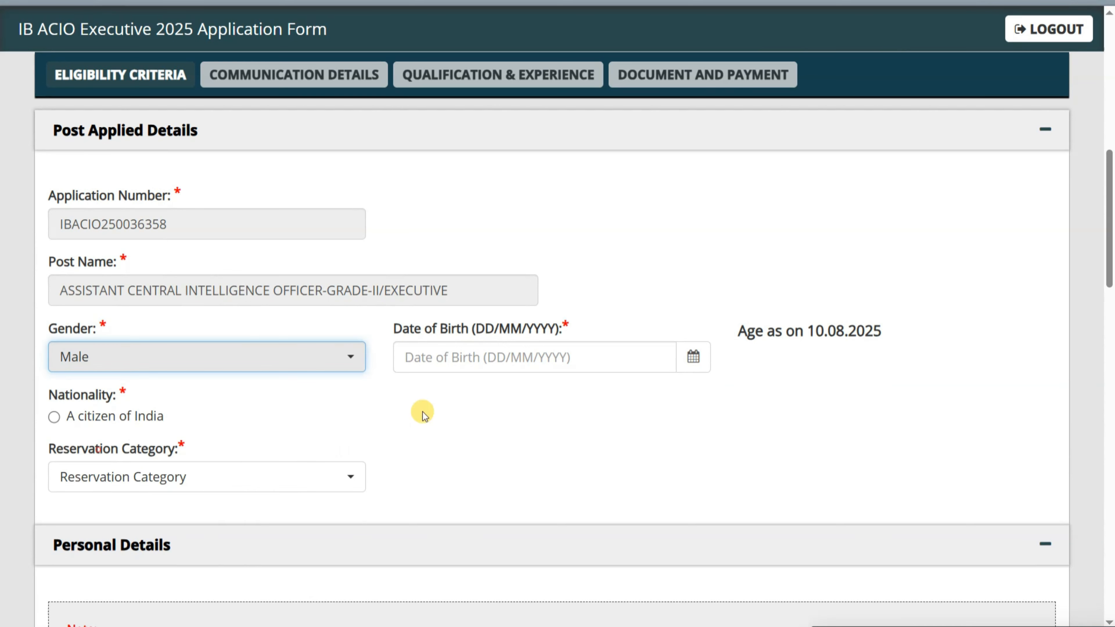
click(685, 356)
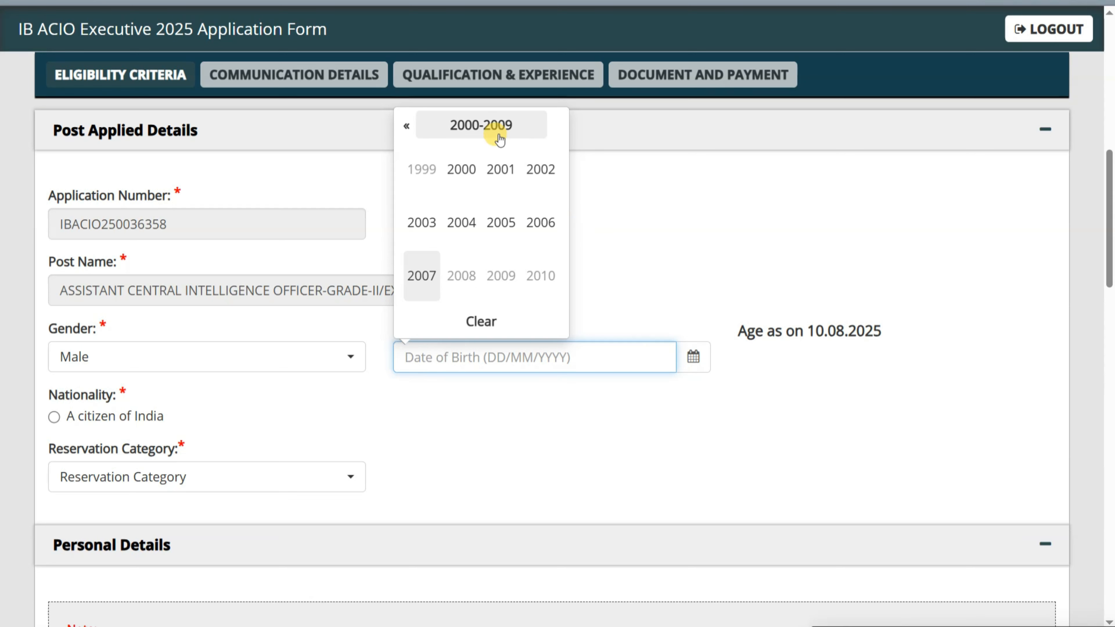
click(461, 169)
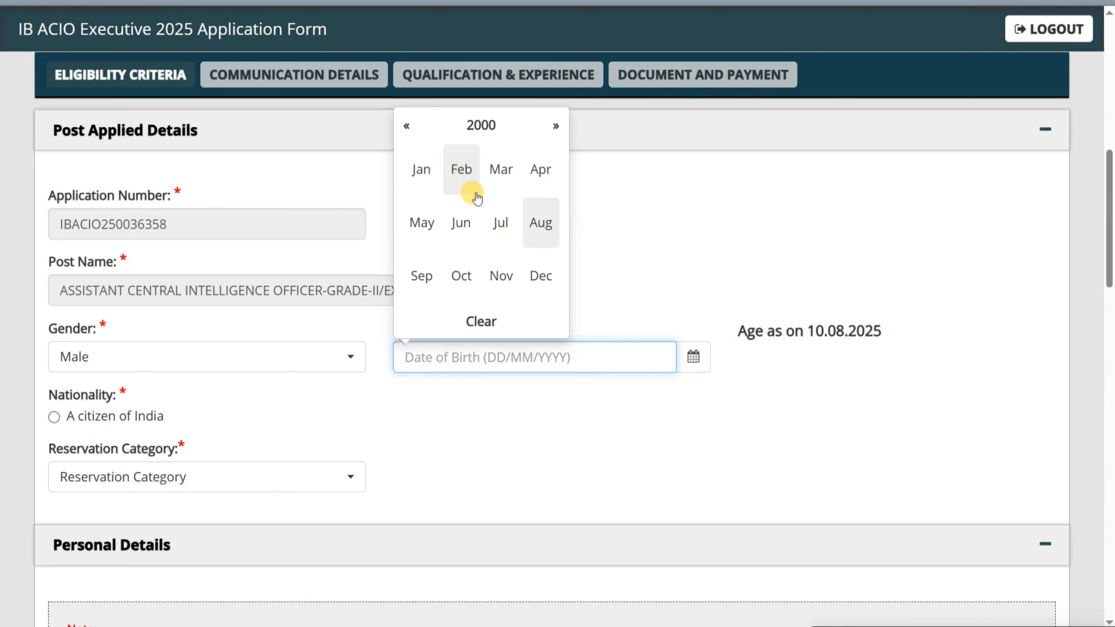
click(461, 273)
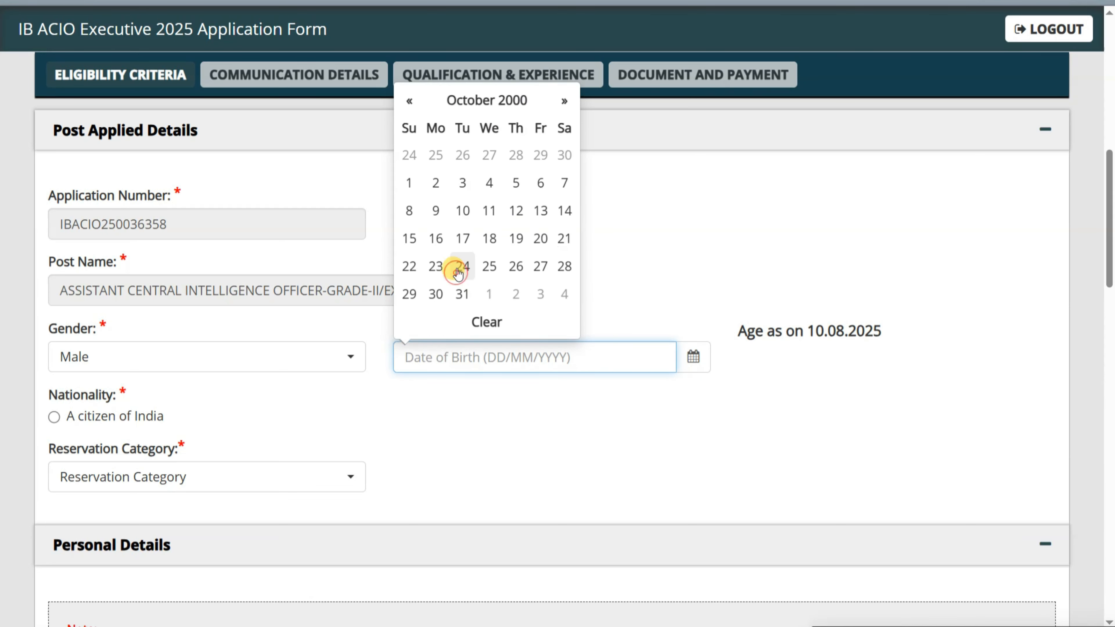
click(412, 182)
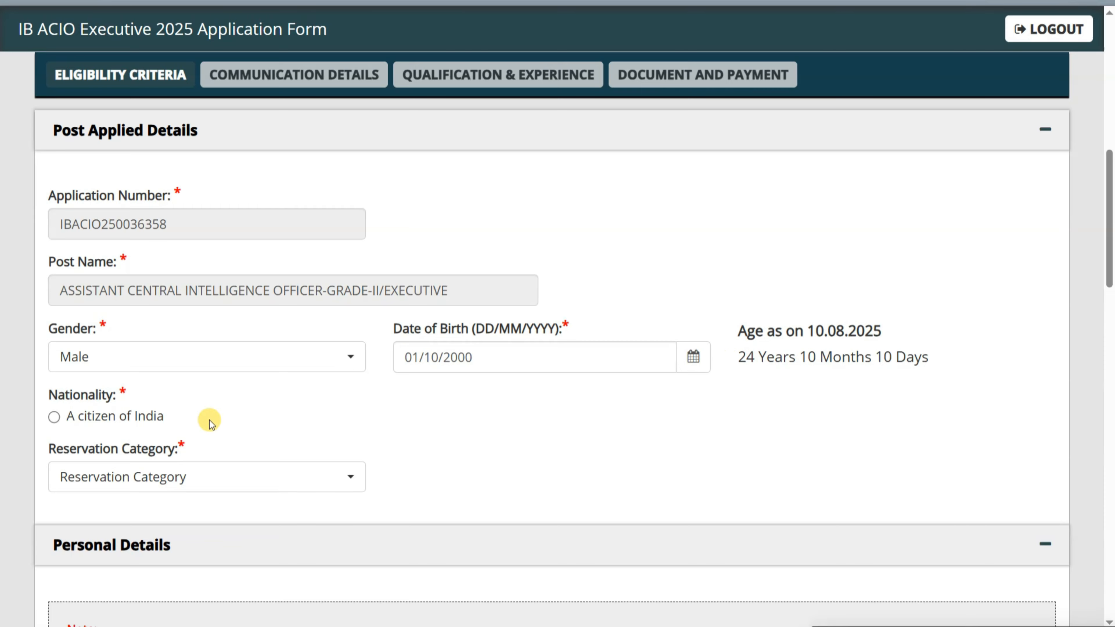
- Set Reservation Category to UR
scroll(259, 405, down, 2)
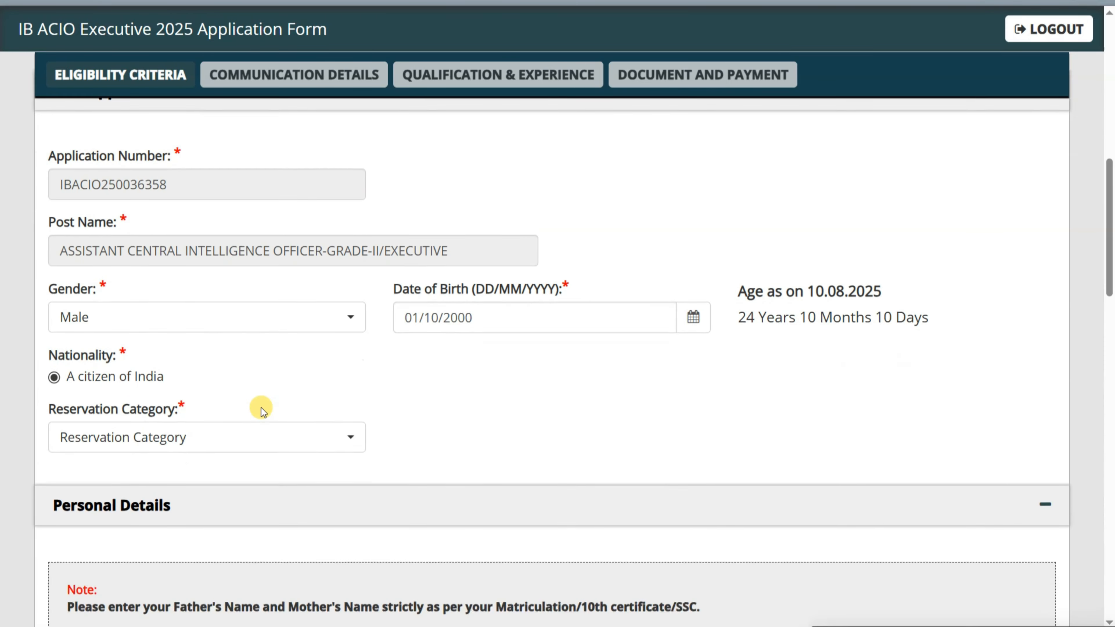
click(137, 381)
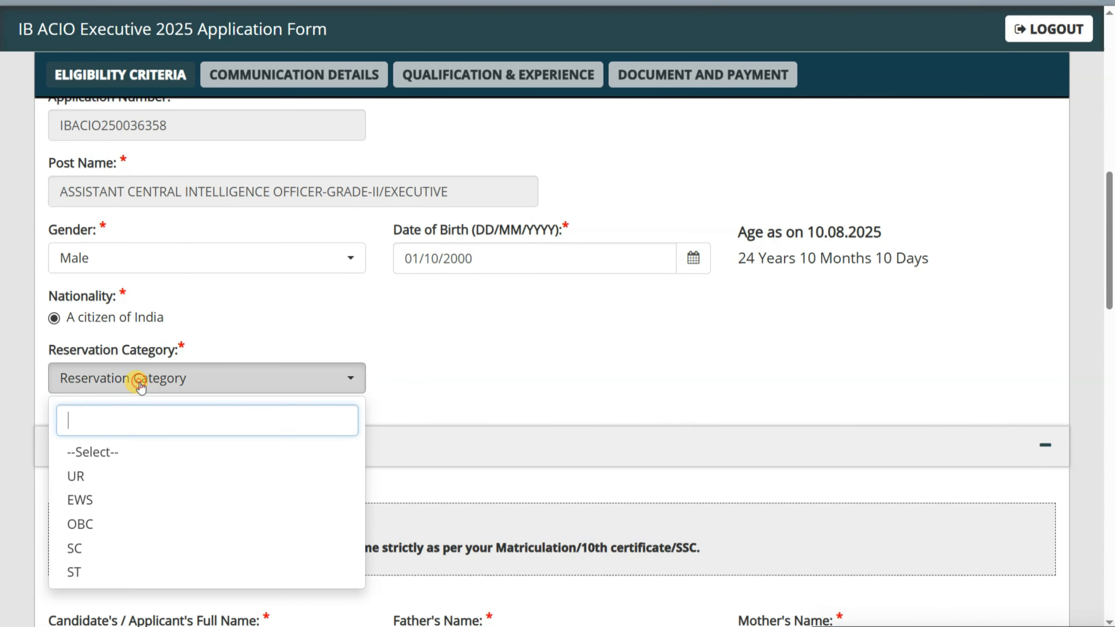
click(93, 481)
scroll(299, 366, down, 6)
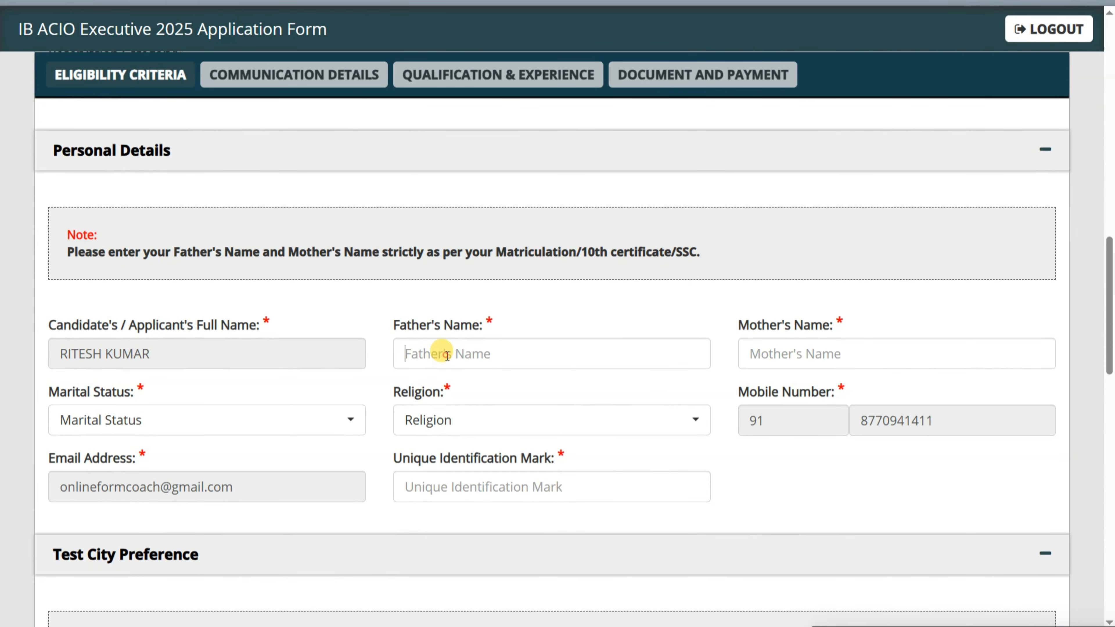
- Enter the father's and mother's names in capitals
click(447, 355)
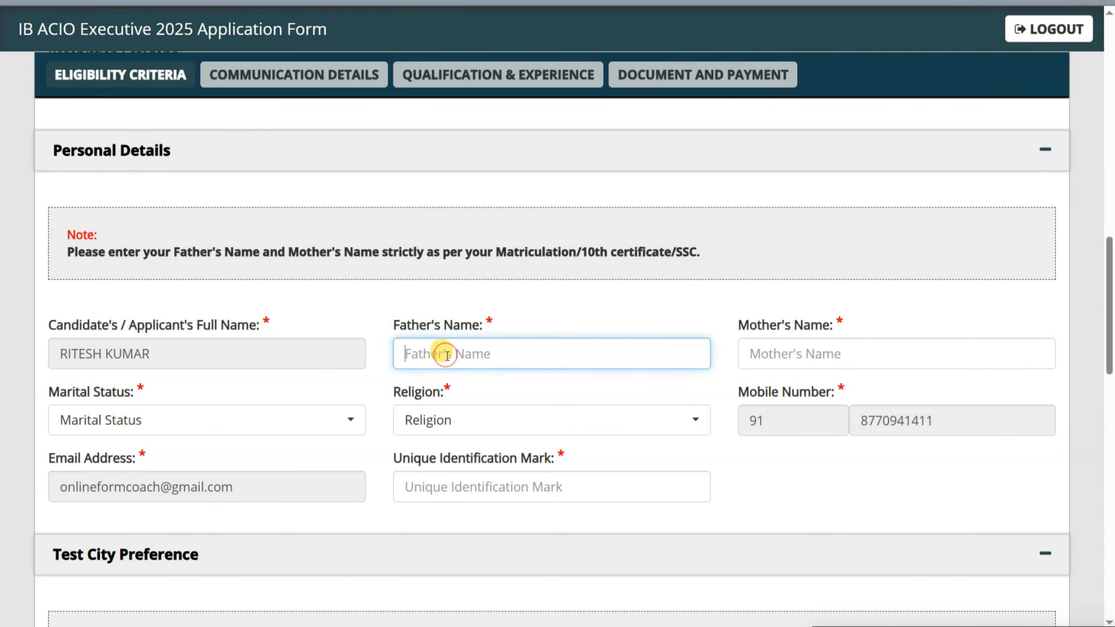
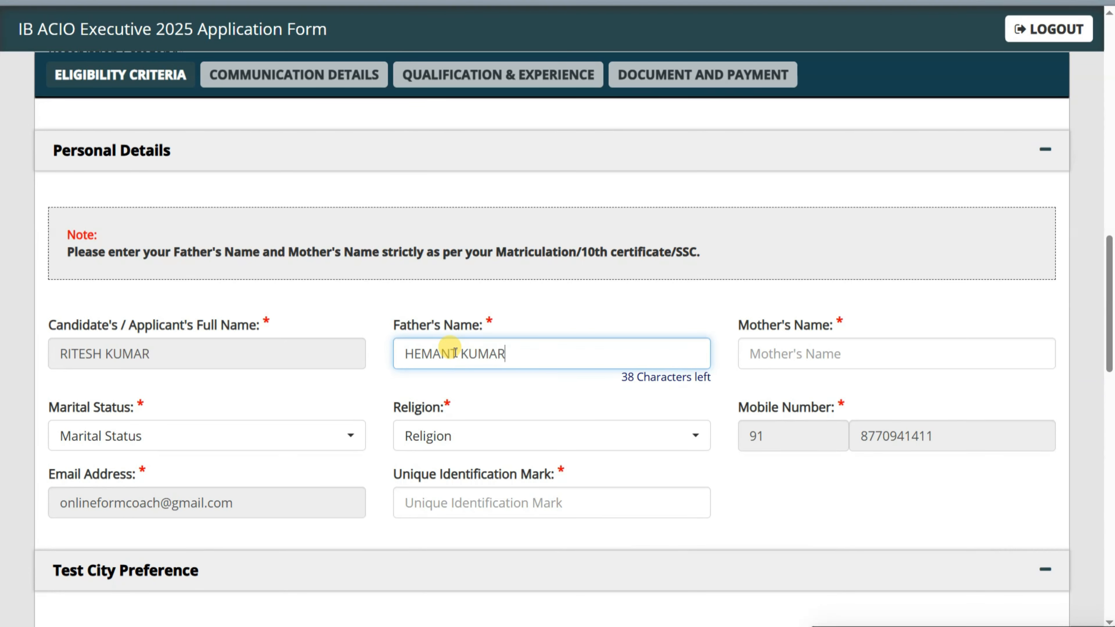
key(Tab)
key(Caps_Lock)
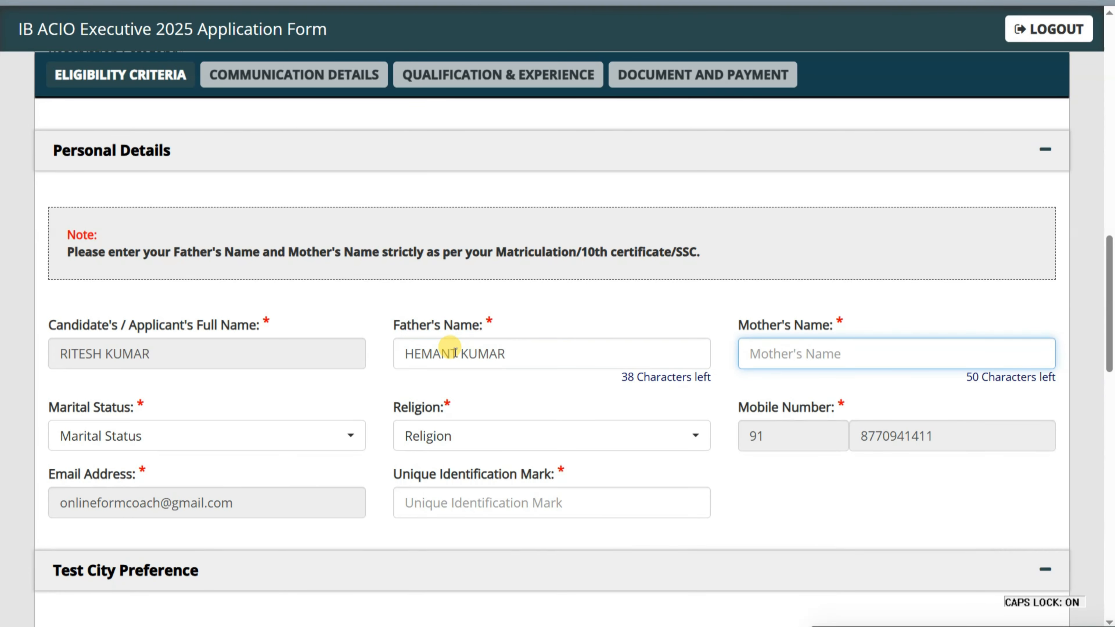
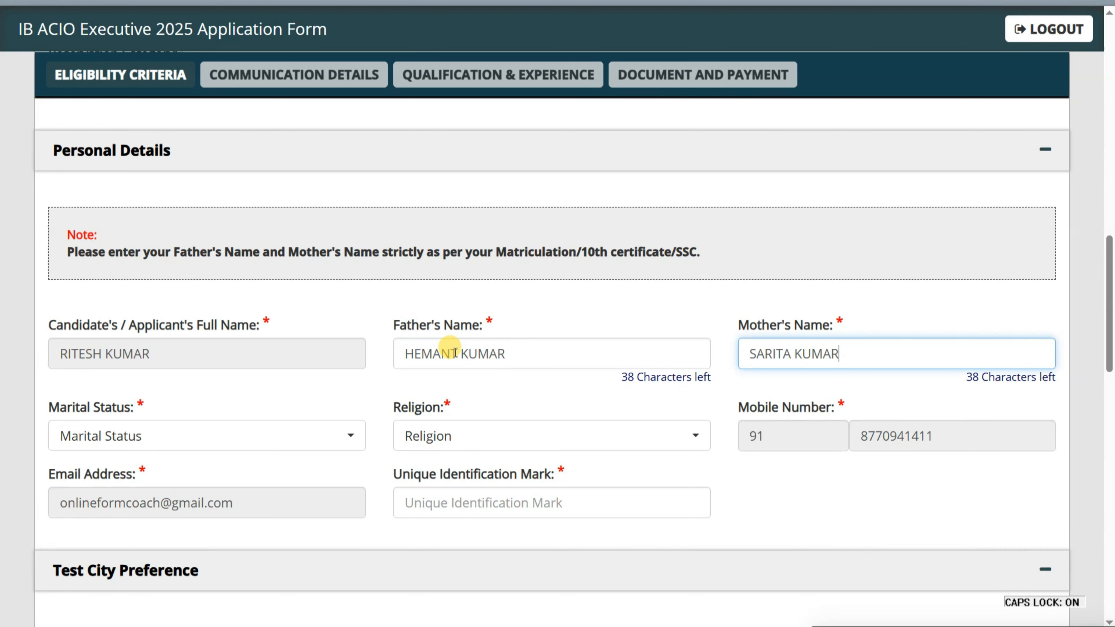
key(Tab)
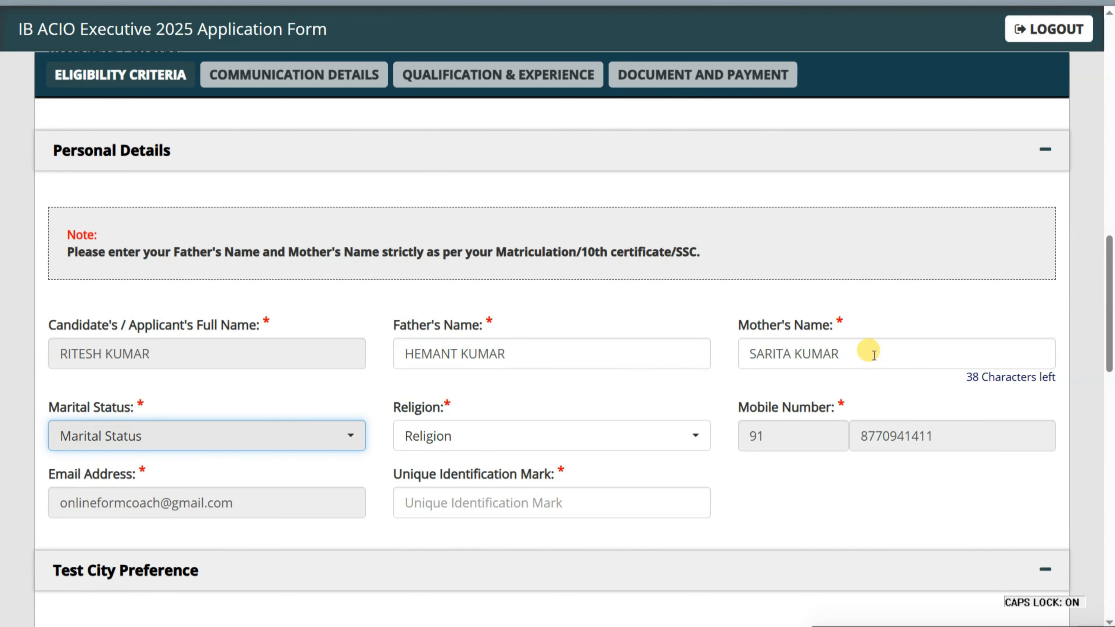
- Set Marital Status to Unmarried and Religion to Hindu
scroll(641, 369, down, 2)
click(228, 338)
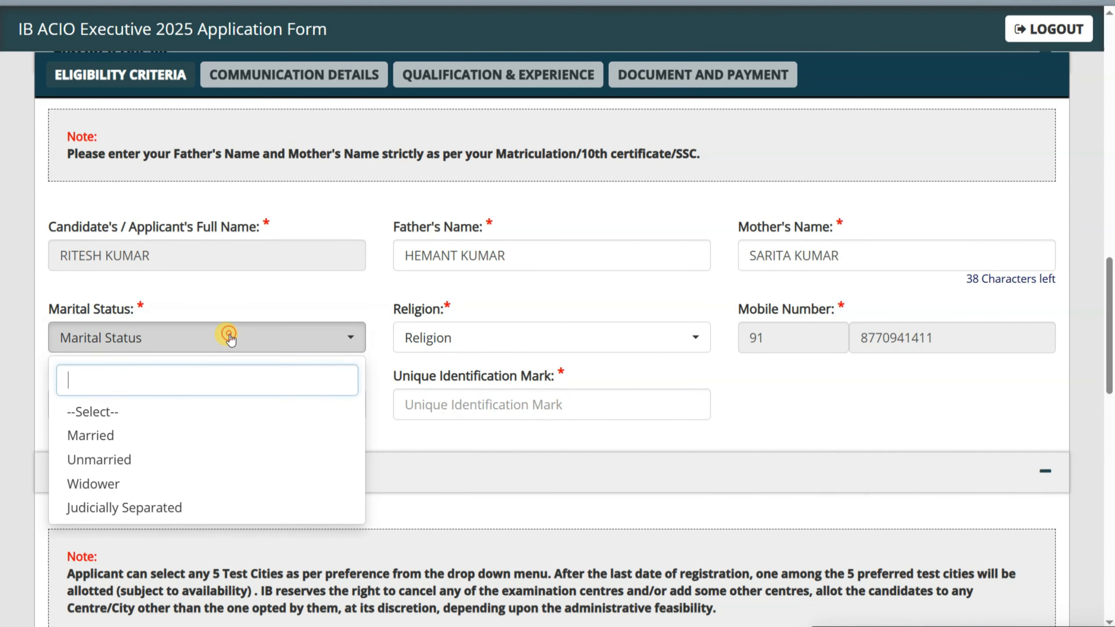
click(136, 461)
click(422, 339)
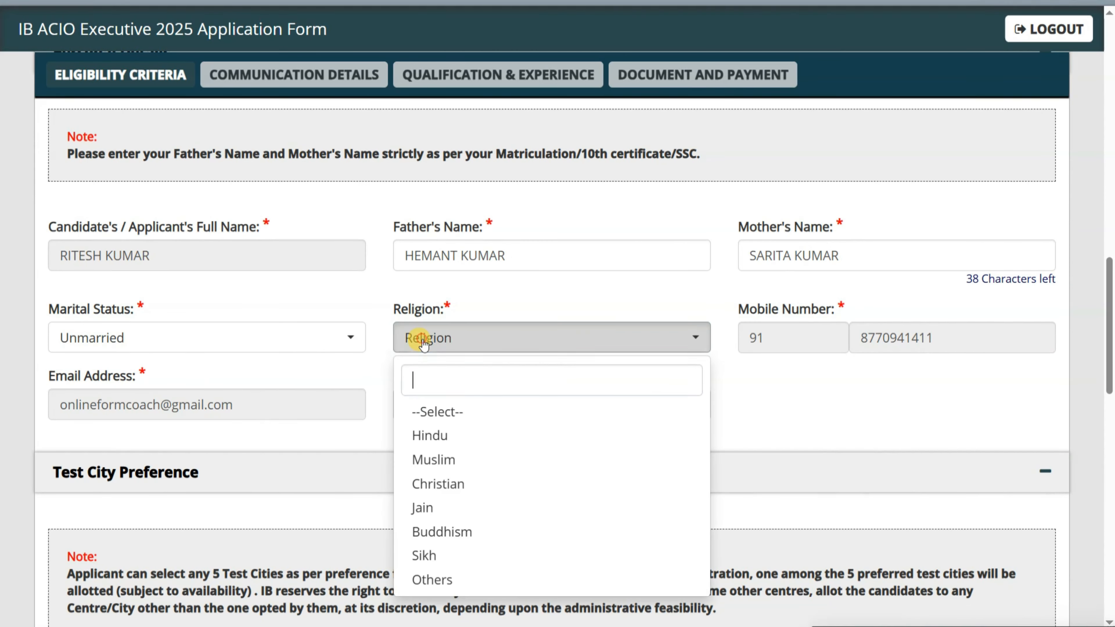
click(440, 436)
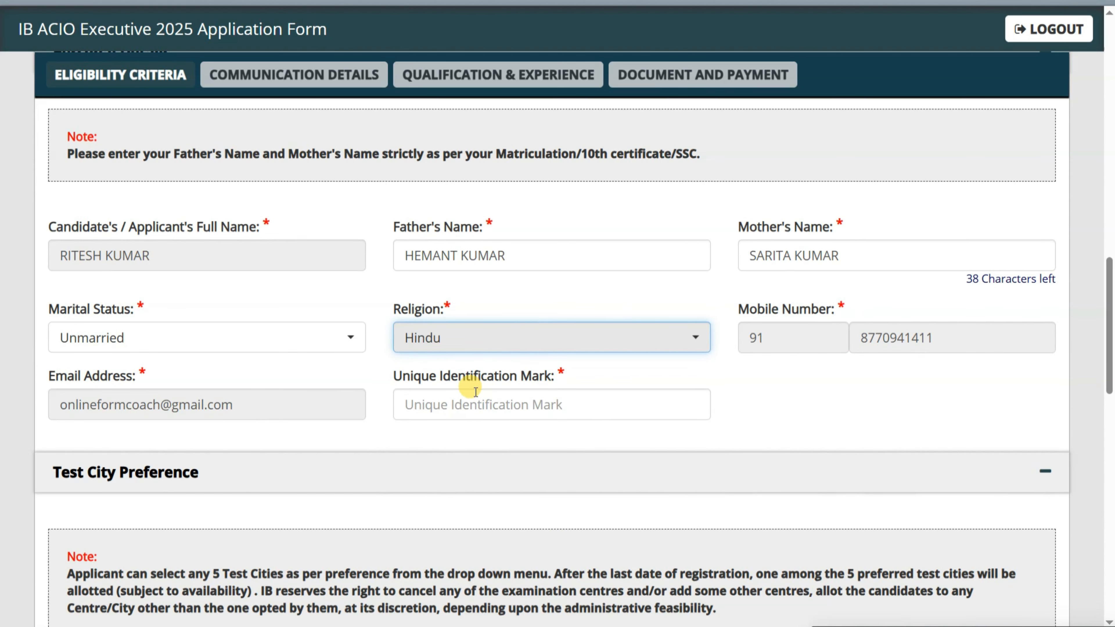
- Enter 'MOLE ON CHEEK' as the Unique Identification Mark
drag(391, 376, 558, 376)
scroll(573, 377, down, 1)
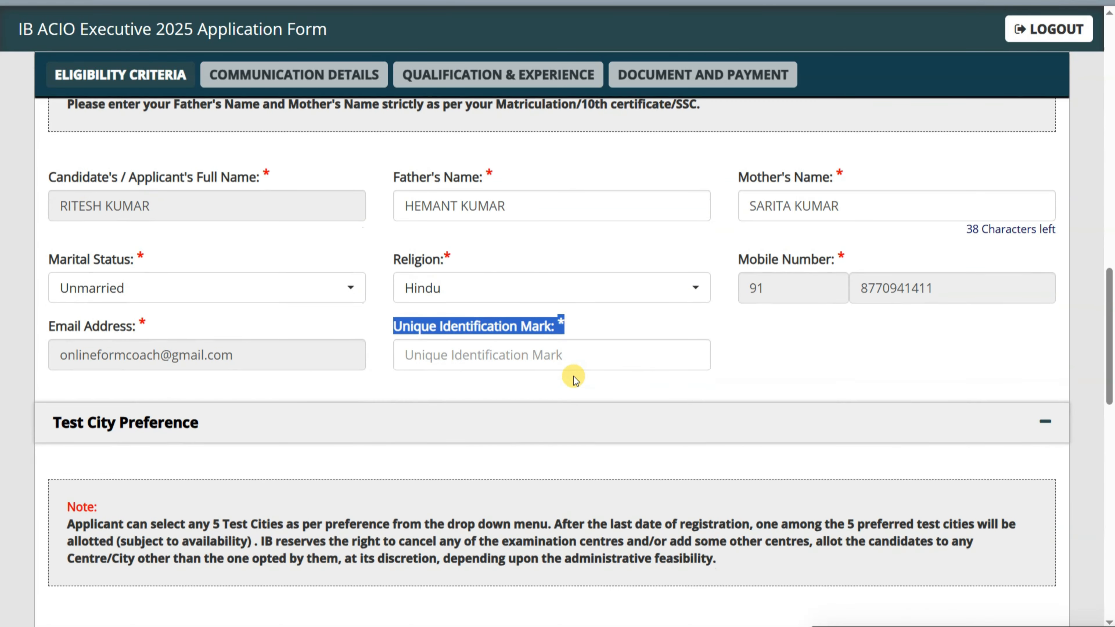
click(574, 377)
scroll(573, 377, down, 1)
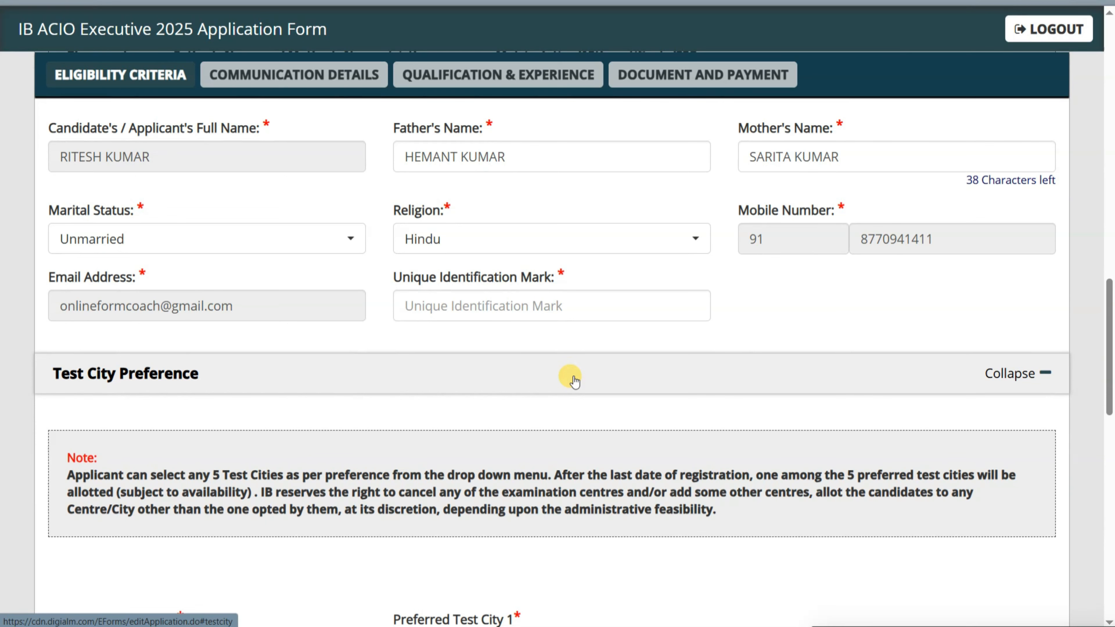
click(529, 304)
text(MOLE ON CHEEK)
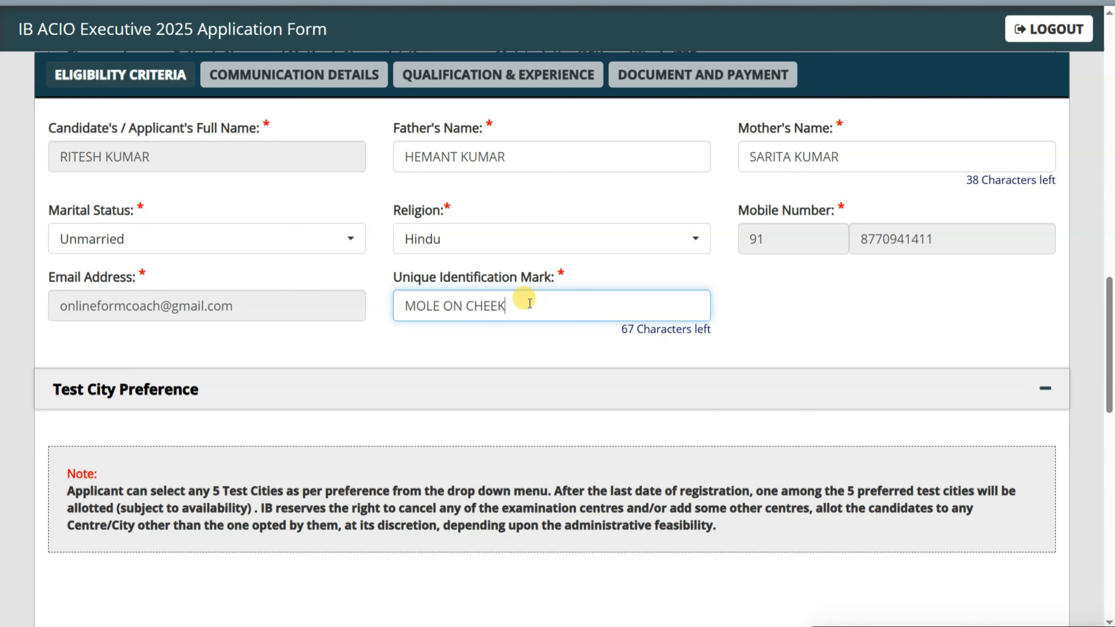
- Read the test-city note, highlighting '5 Test Cities' and '(subject to availability)'
scroll(522, 314, down, 9)
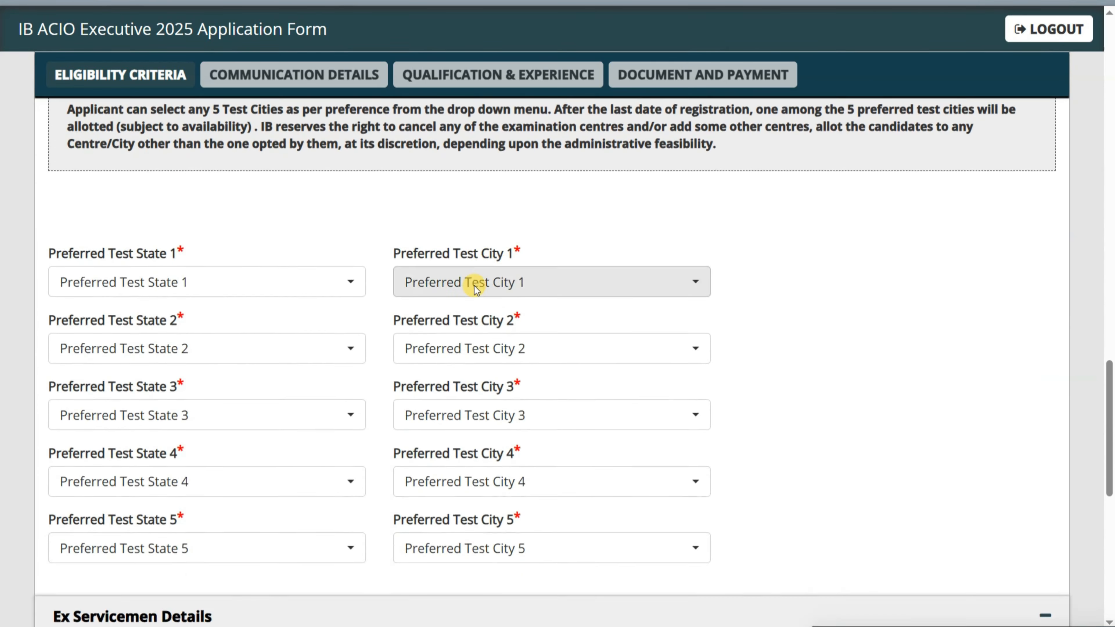
scroll(399, 281, up, 3)
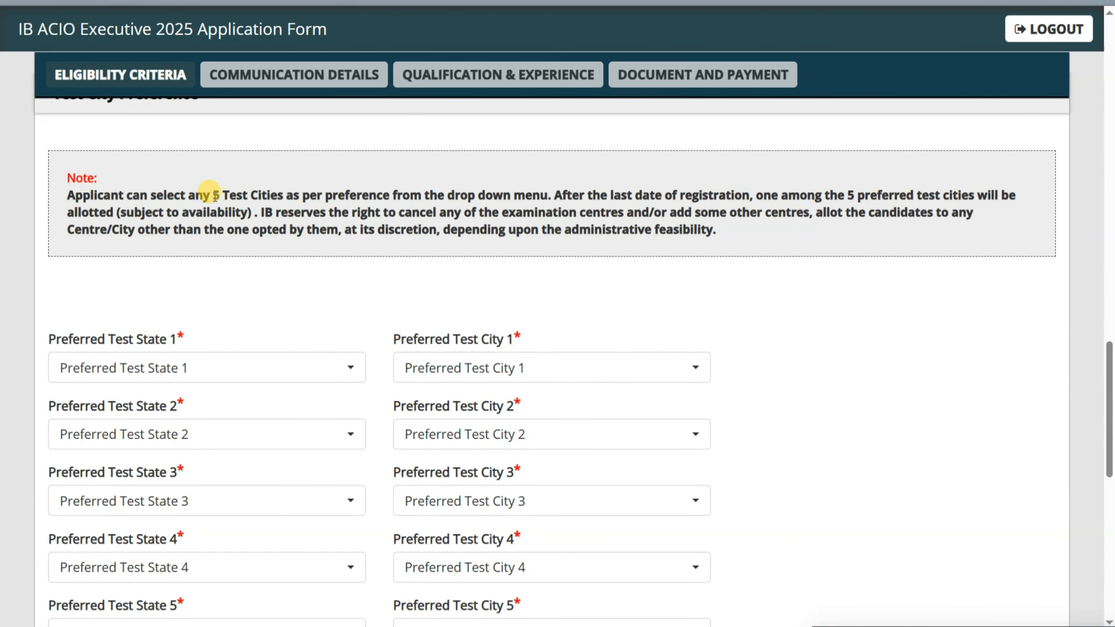
scroll(292, 195, down, 1)
drag(213, 179, 283, 180)
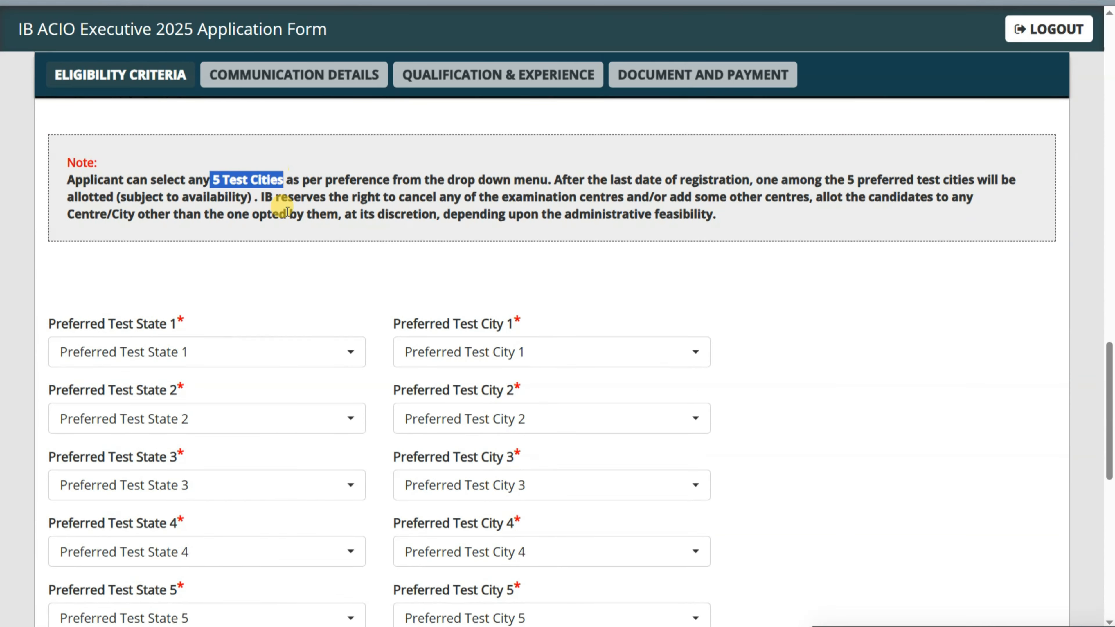
click(300, 270)
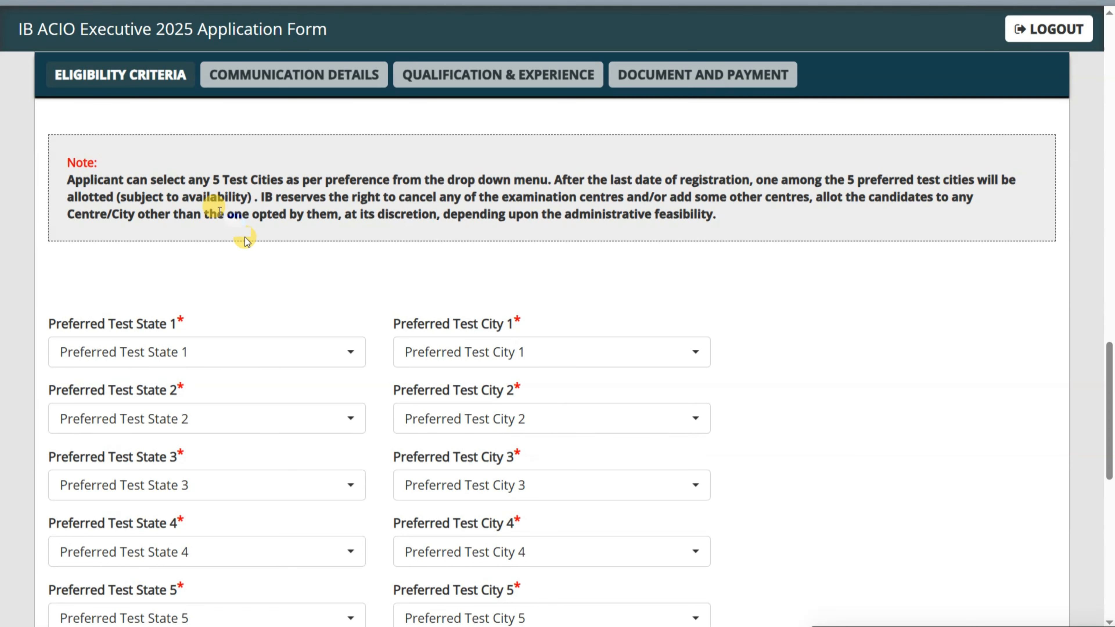
drag(117, 197, 249, 196)
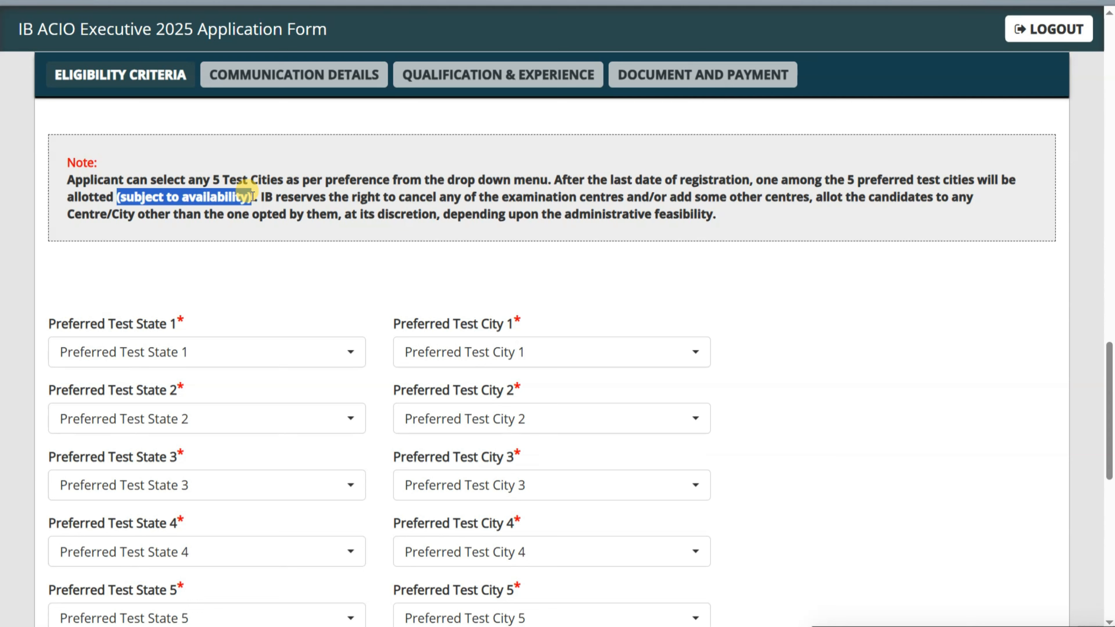
click(261, 257)
scroll(261, 257, down, 2)
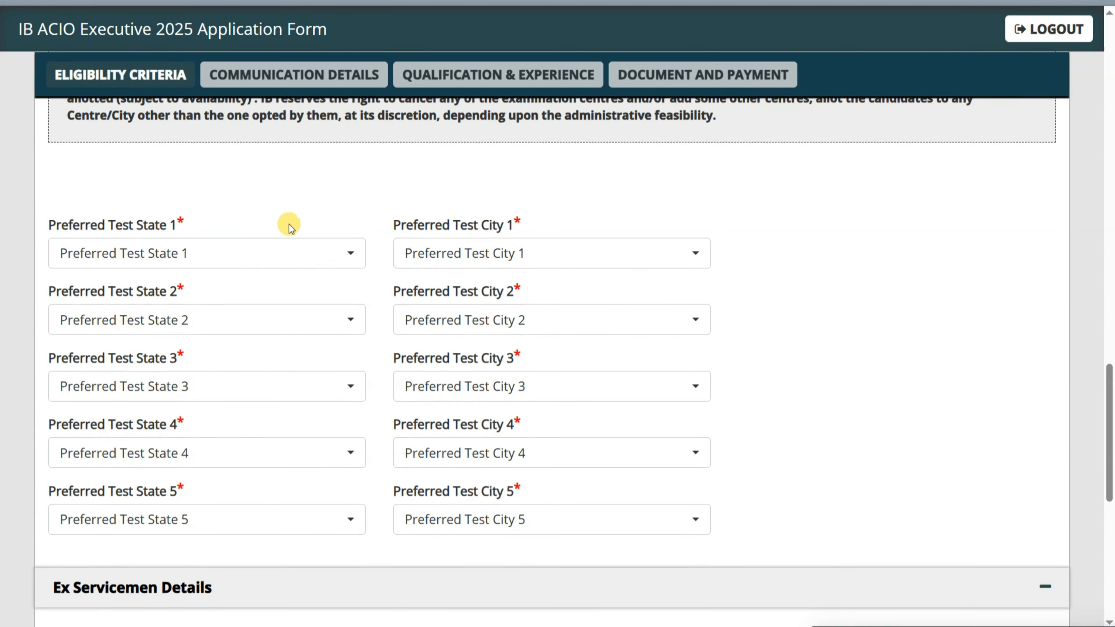
scroll(289, 225, down, 1)
scroll(289, 225, up, 1)
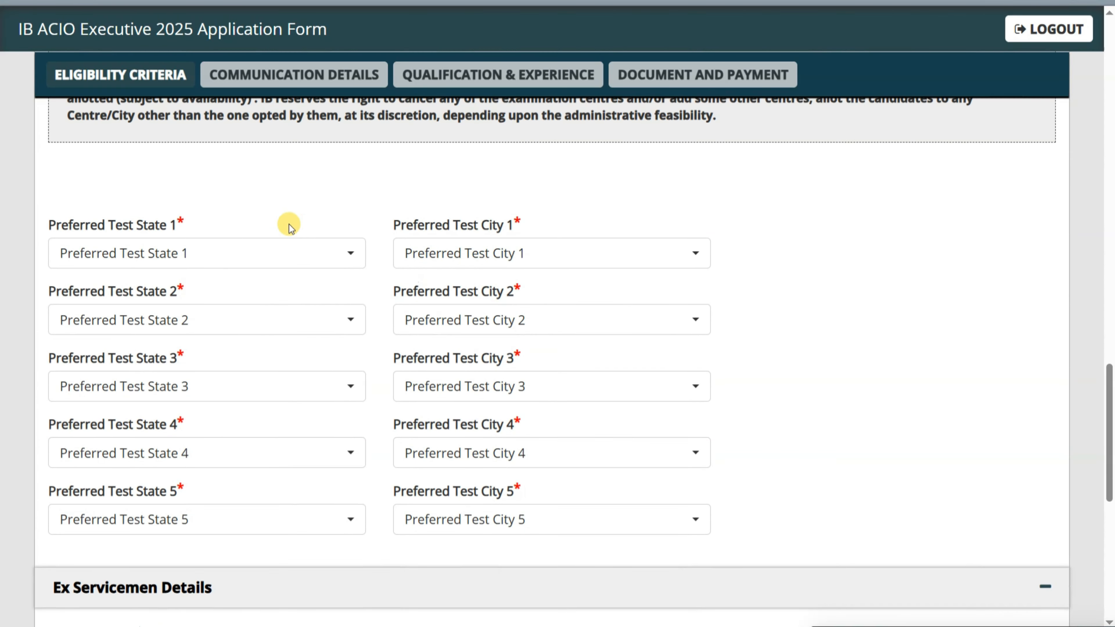
- Choose Chhattisgarh as preferred test state 1 and Andhra Pradesh as test state 2
click(154, 258)
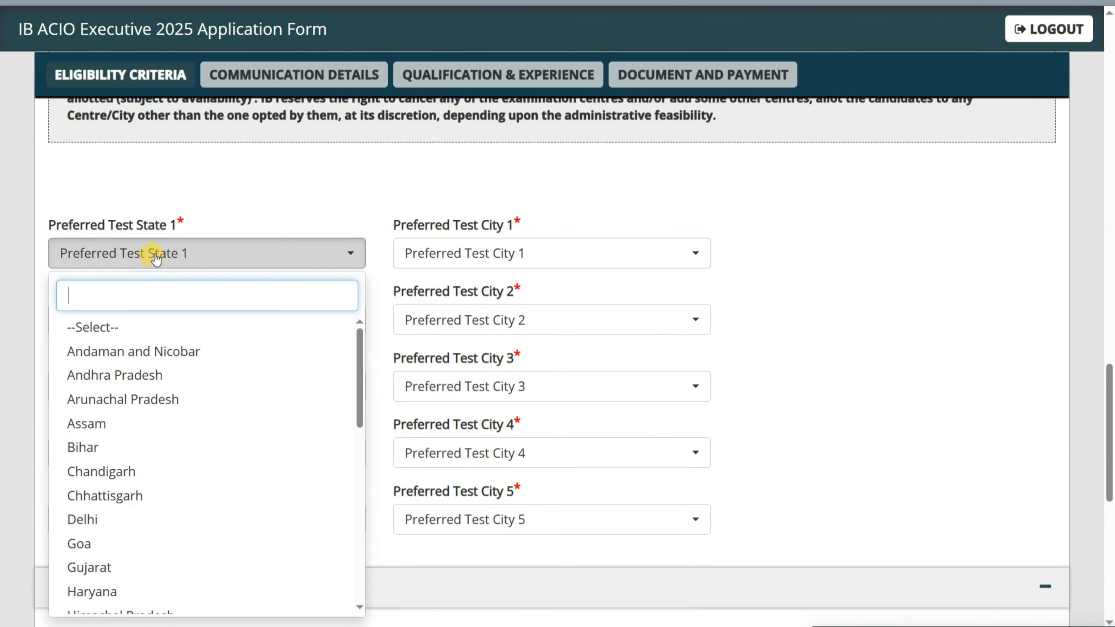
click(110, 496)
click(505, 251)
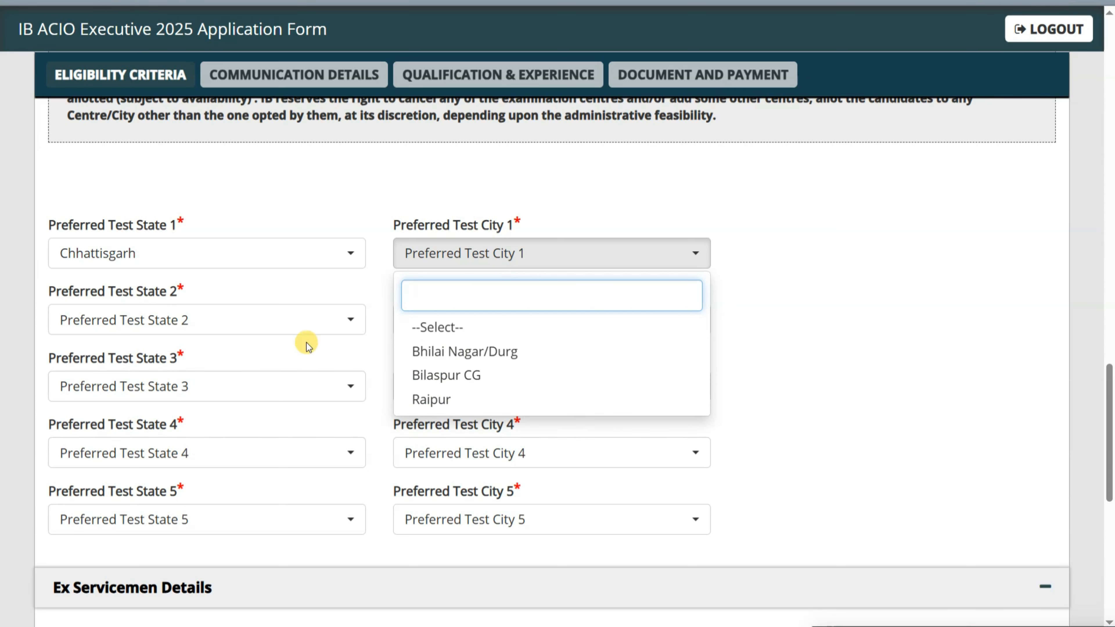
click(254, 319)
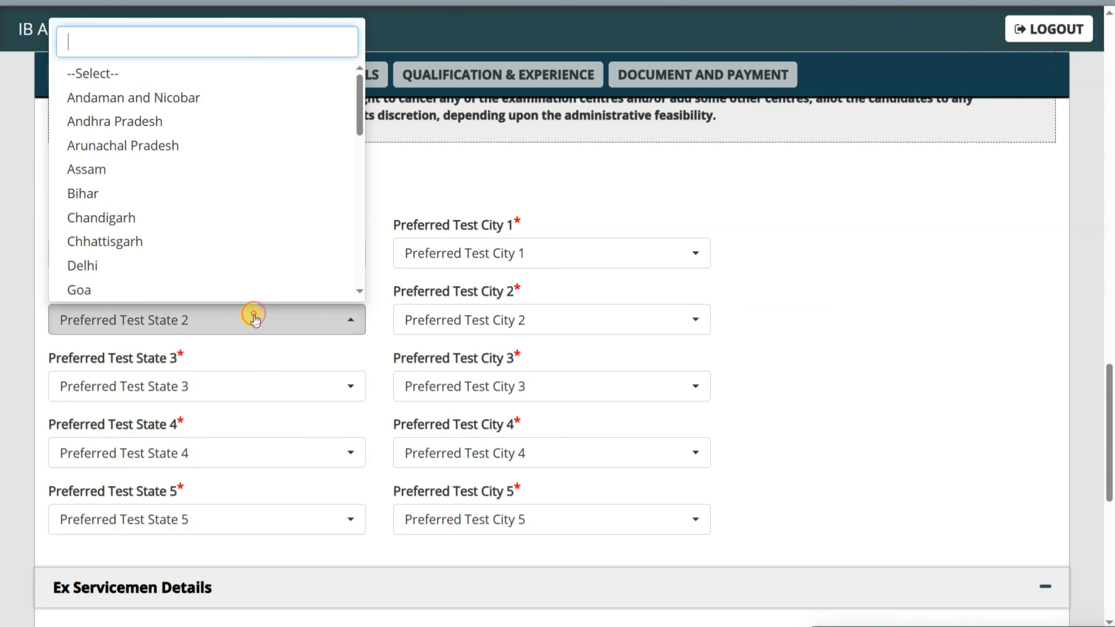
click(169, 114)
click(398, 328)
scroll(481, 202, down, 2)
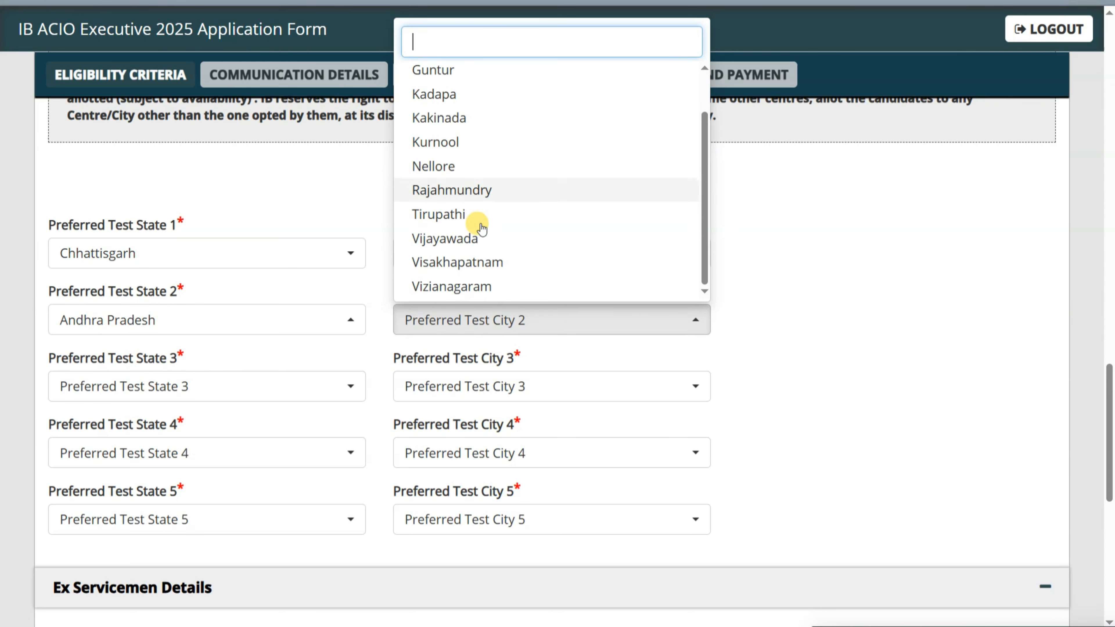
scroll(485, 112, up, 2)
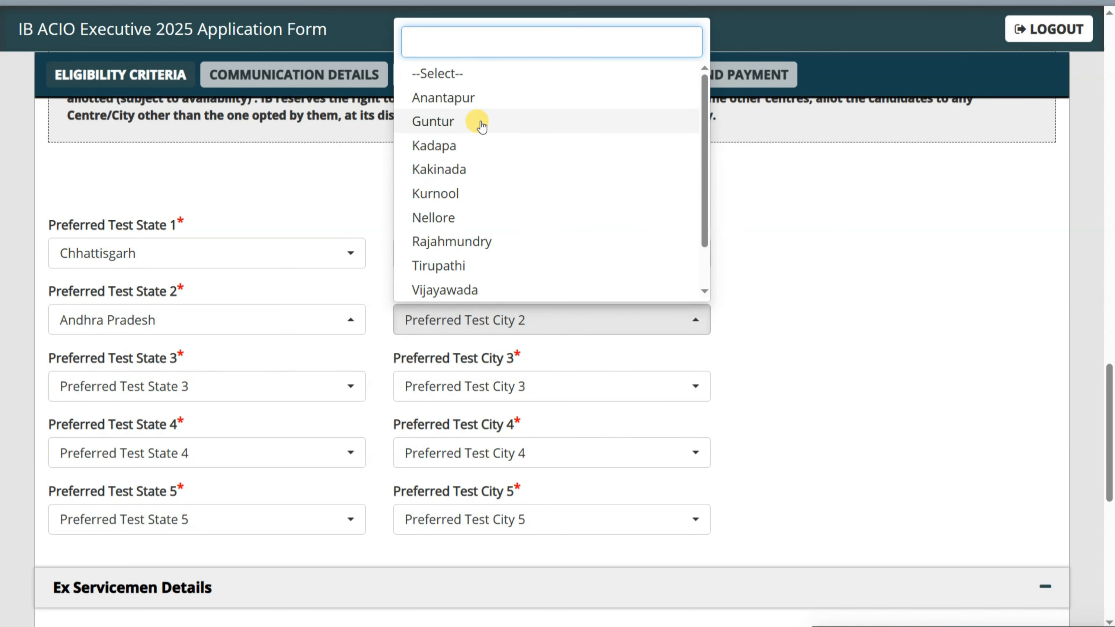
scroll(461, 229, down, 1)
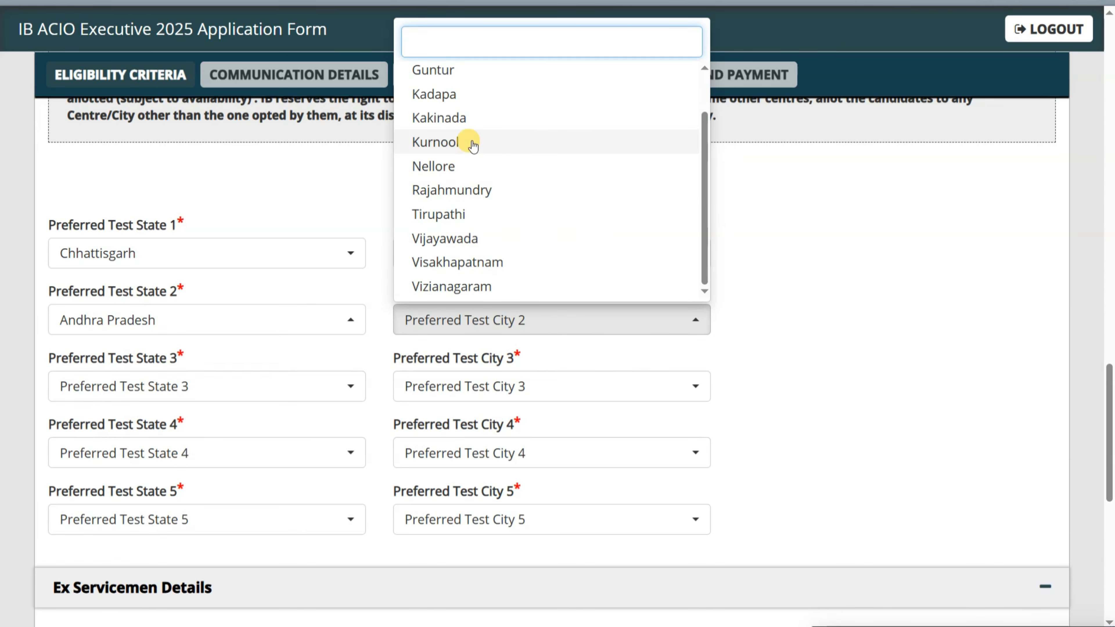
click(385, 214)
scroll(383, 221, down, 3)
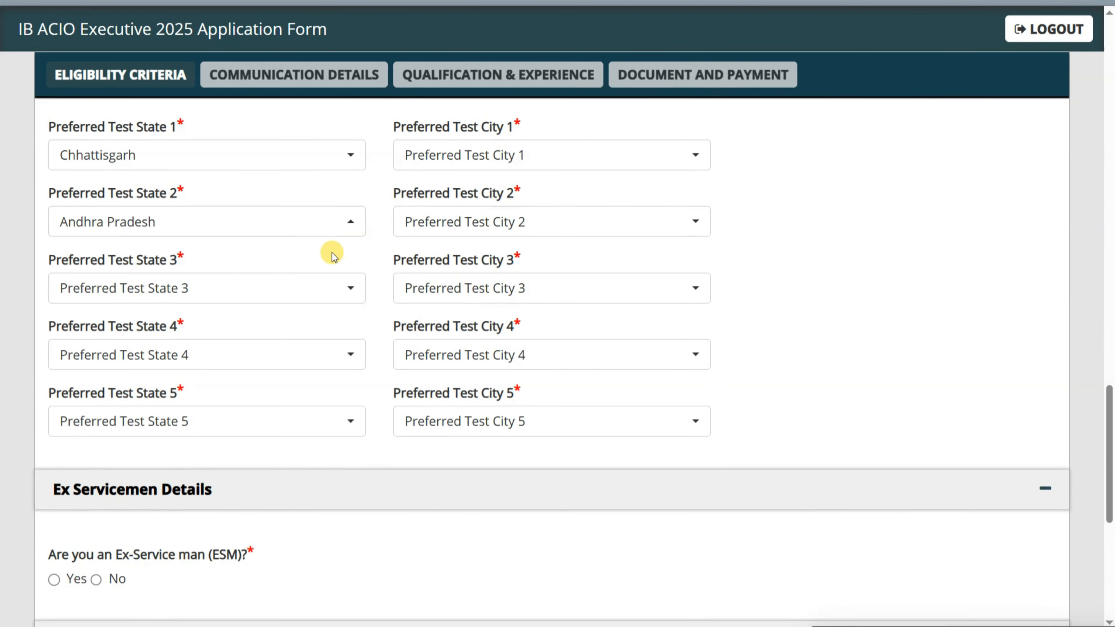
scroll(347, 249, up, 3)
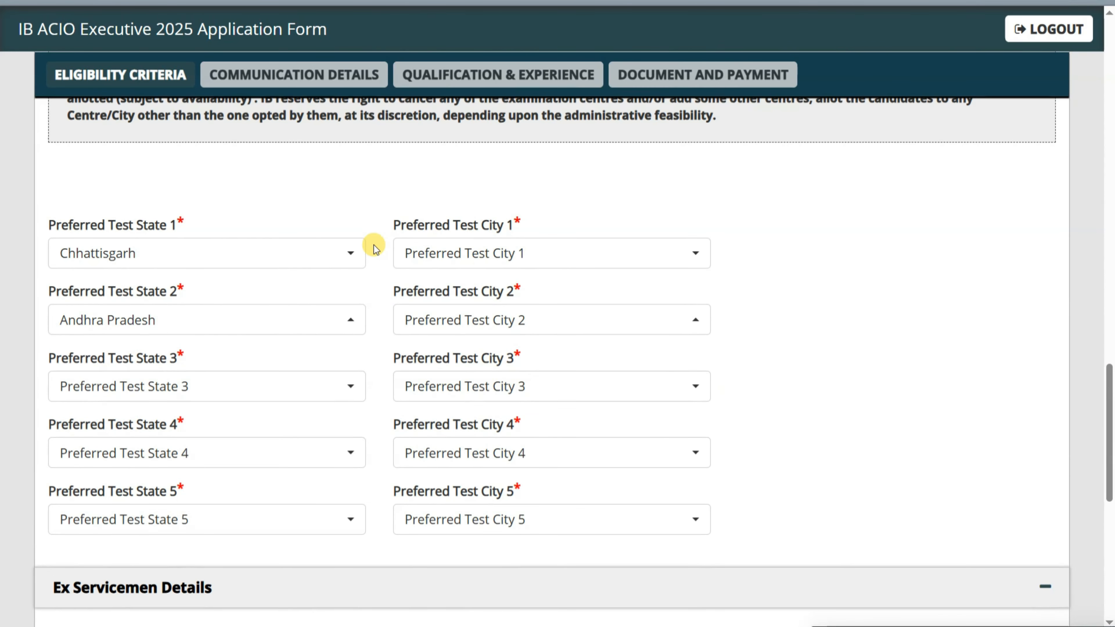
- Set test city 1 to Bilaspur CG, state 3 to Chhattisgarh, and city 2 to Visakhapatnam
click(274, 249)
click(273, 249)
click(469, 253)
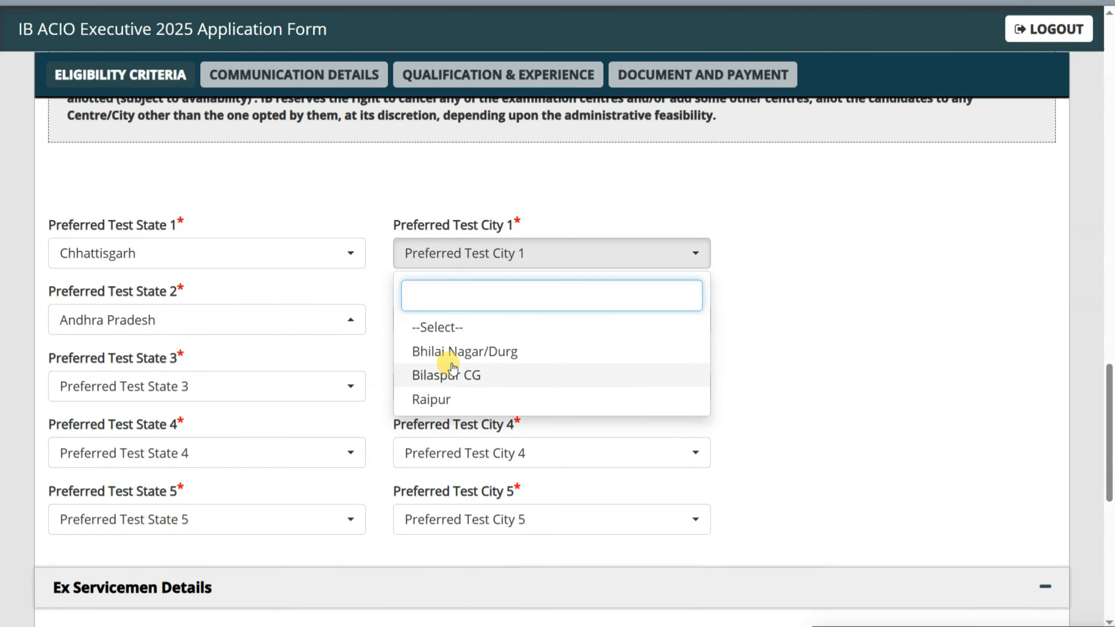
click(439, 375)
click(439, 327)
click(485, 264)
click(281, 386)
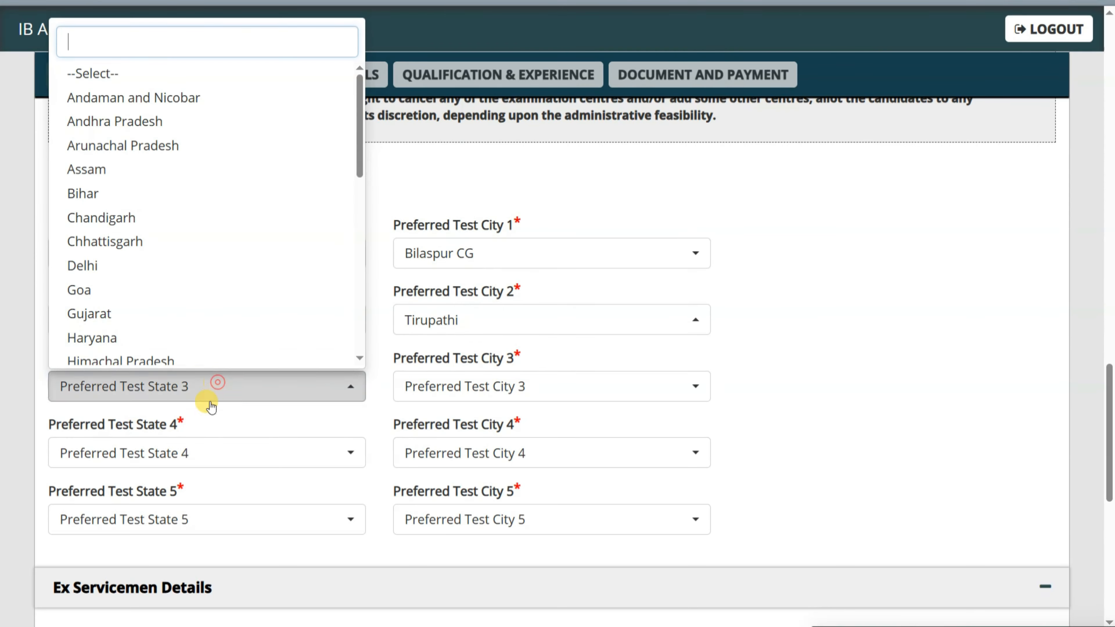
click(176, 241)
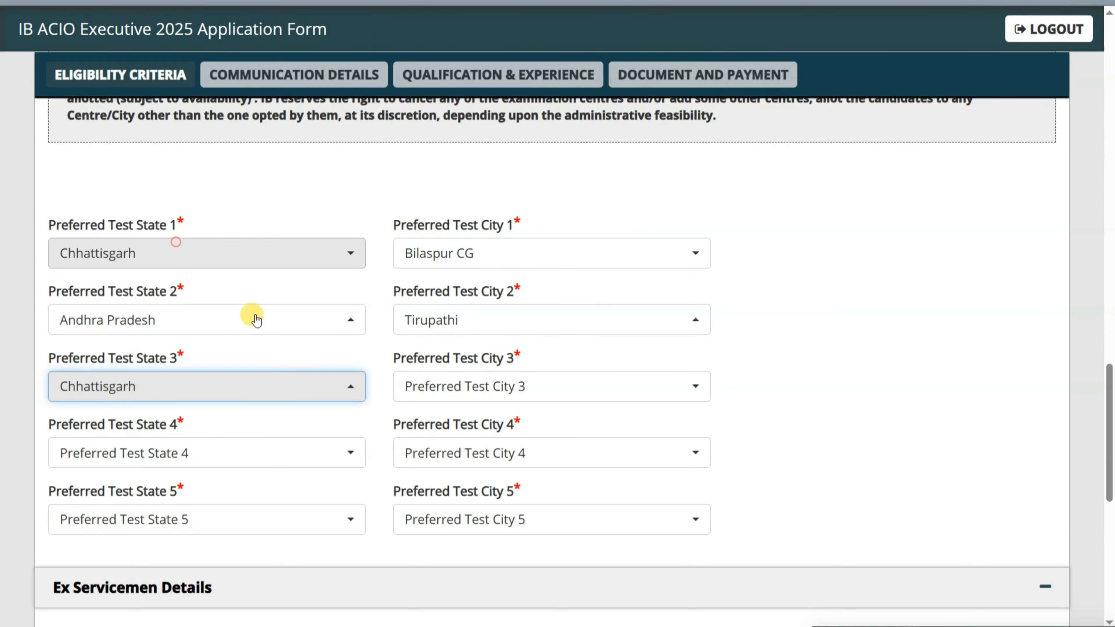
click(473, 327)
scroll(483, 242, down, 8)
click(455, 289)
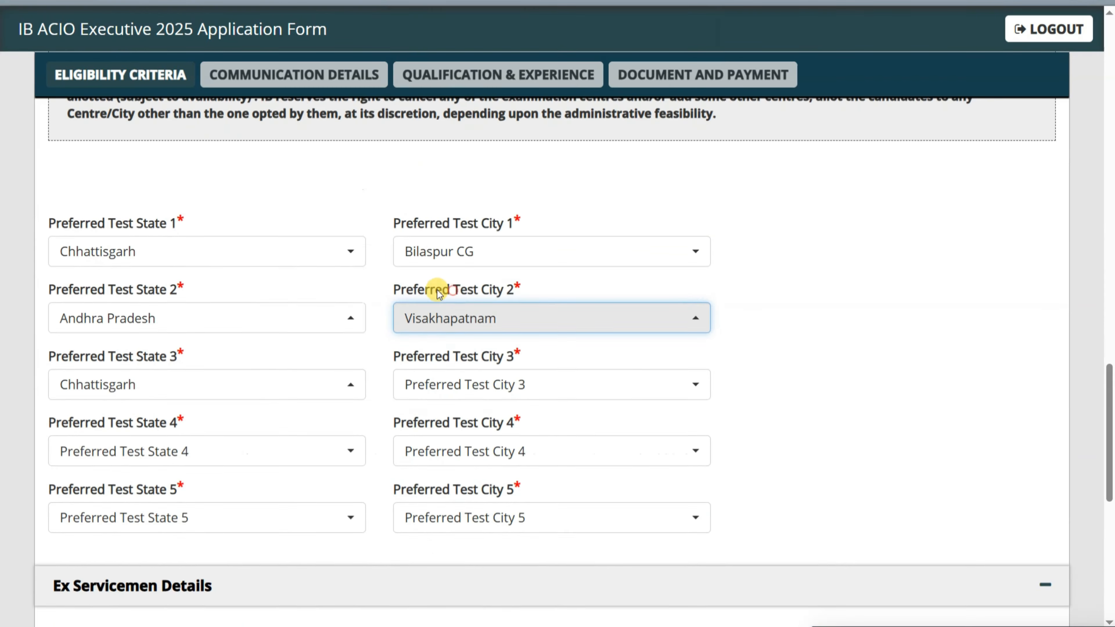
- Set test city 3 to Bhilai Nagar/Durg and preference 4 to Chhattisgarh, Raipur
scroll(398, 291, up, 2)
scroll(398, 334, down, 2)
click(450, 389)
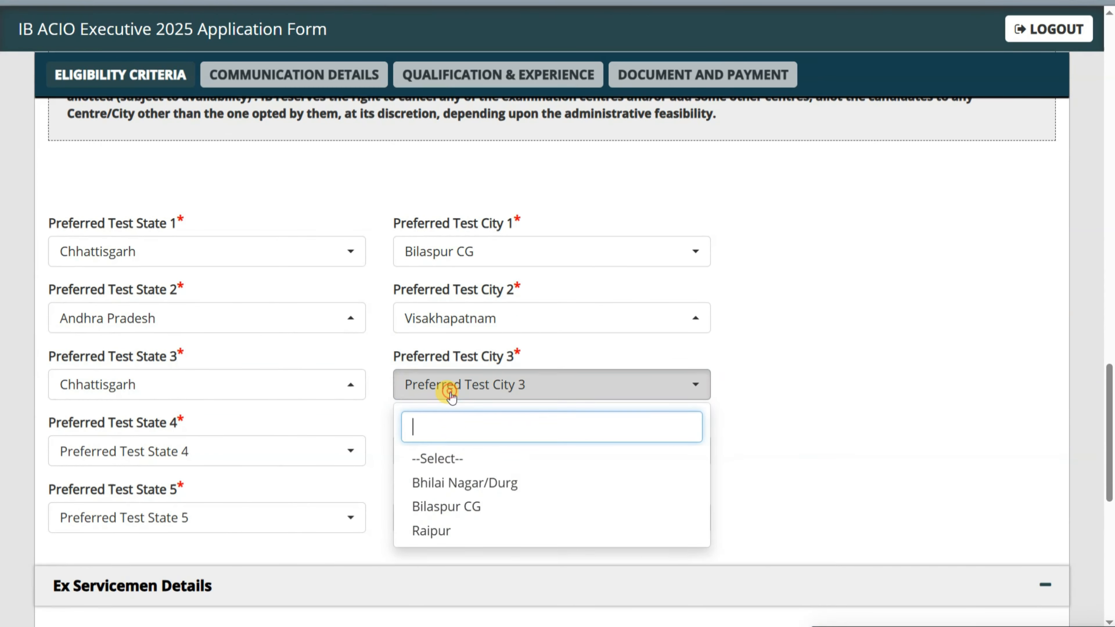
click(439, 483)
click(343, 451)
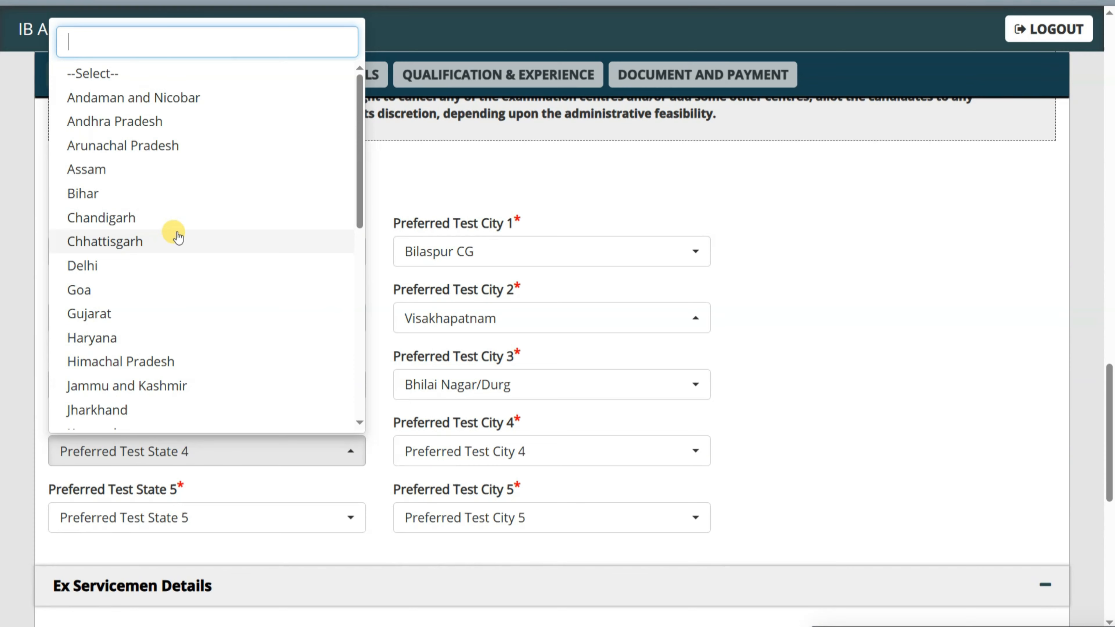
click(176, 240)
click(510, 451)
click(479, 591)
- Pick Andhra Pradesh and Vijayawada for preference 5, then scroll further down
scroll(395, 484, down, 3)
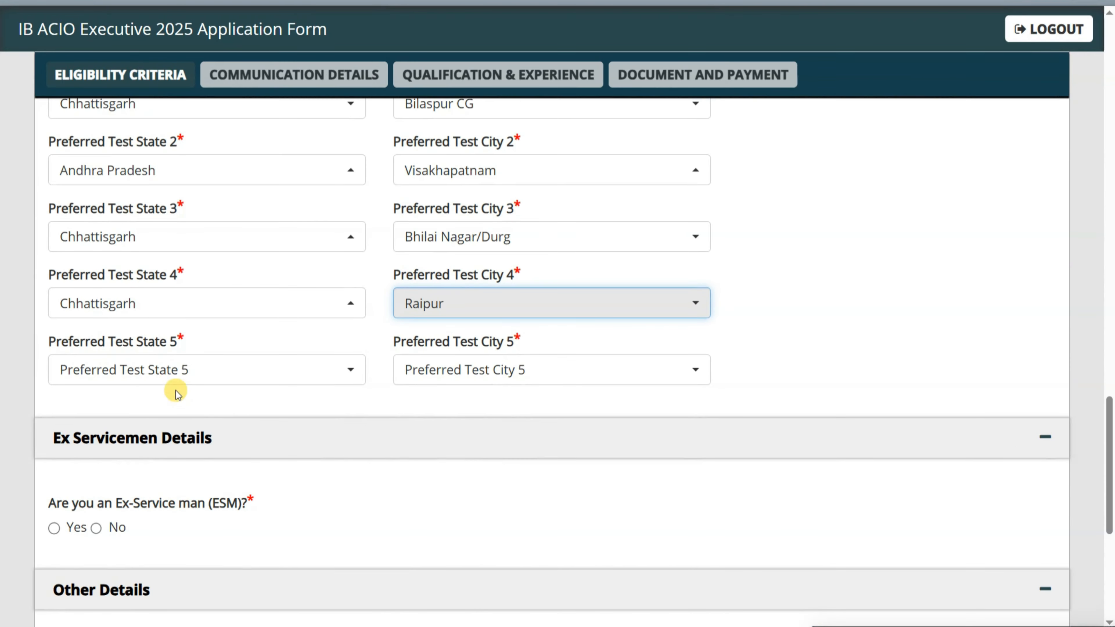
click(174, 370)
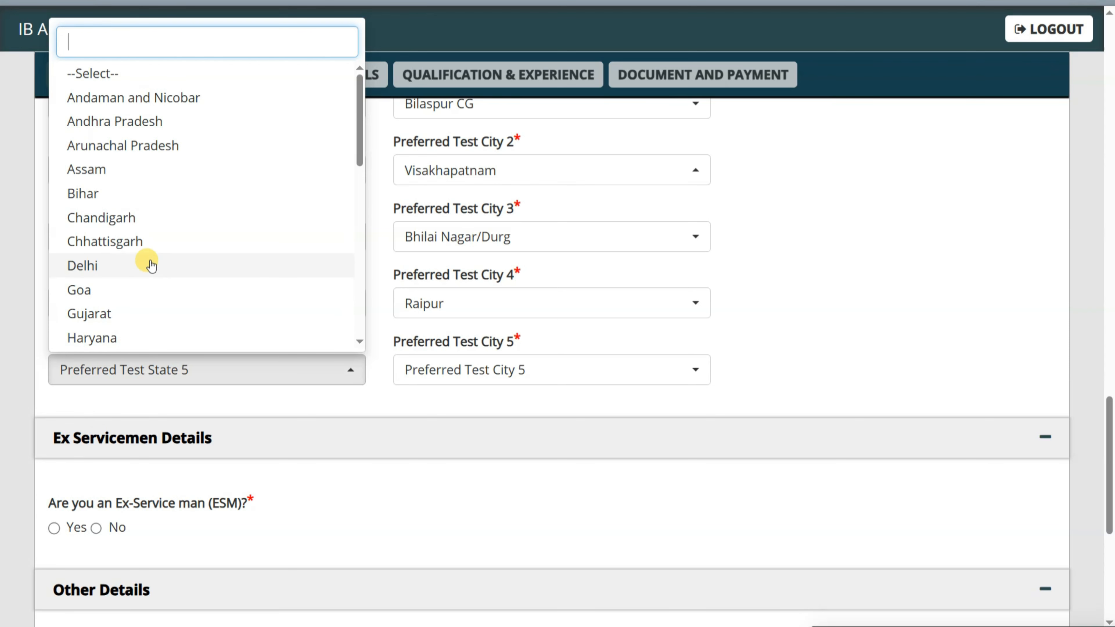
click(169, 124)
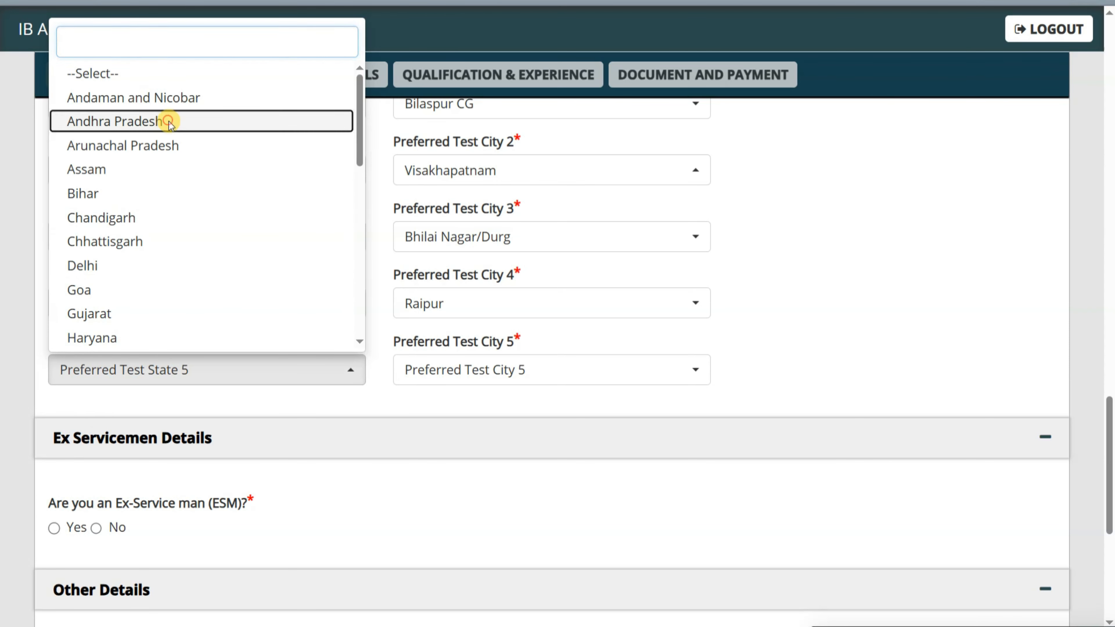
click(444, 365)
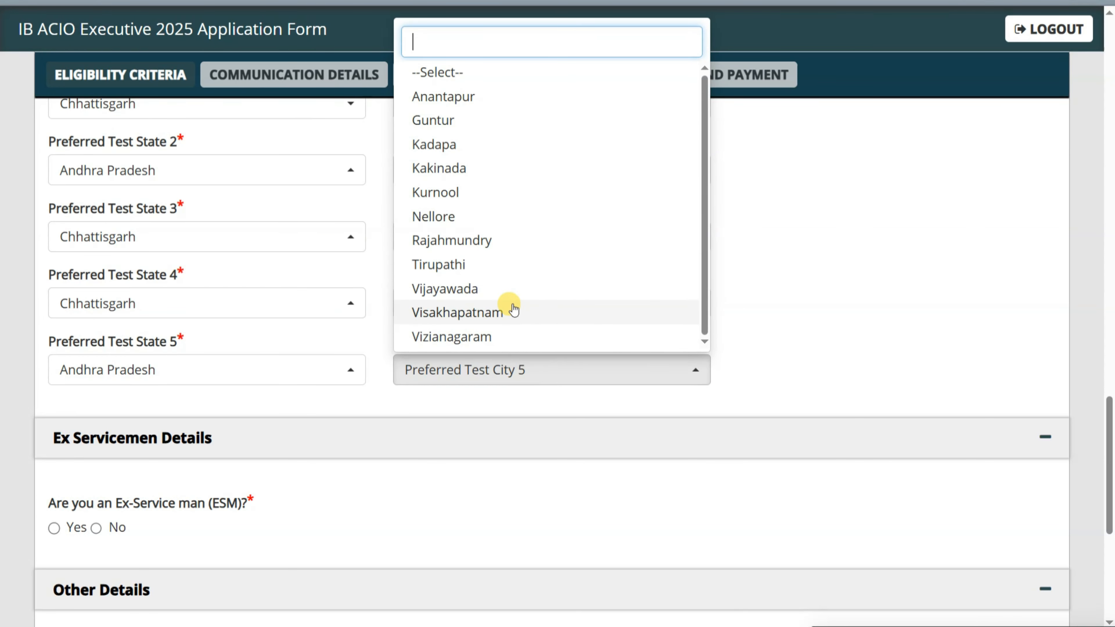
click(498, 288)
scroll(558, 267, down, 3)
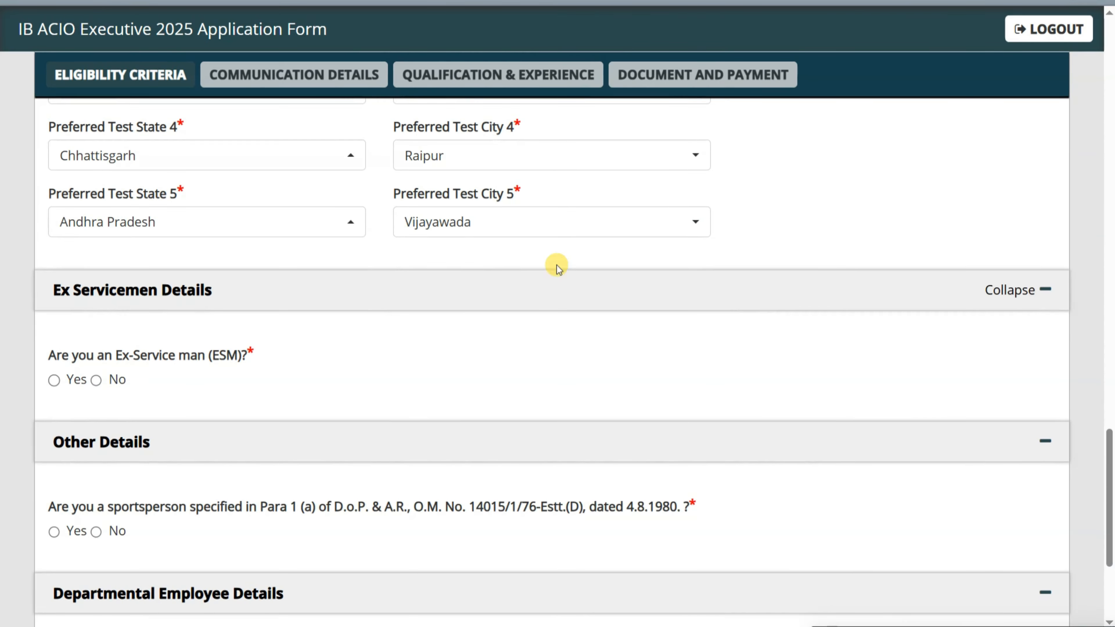
scroll(556, 267, down, 4)
- Answer No to the Ex-Serviceman and sportsperson questions
scroll(132, 198, up, 2)
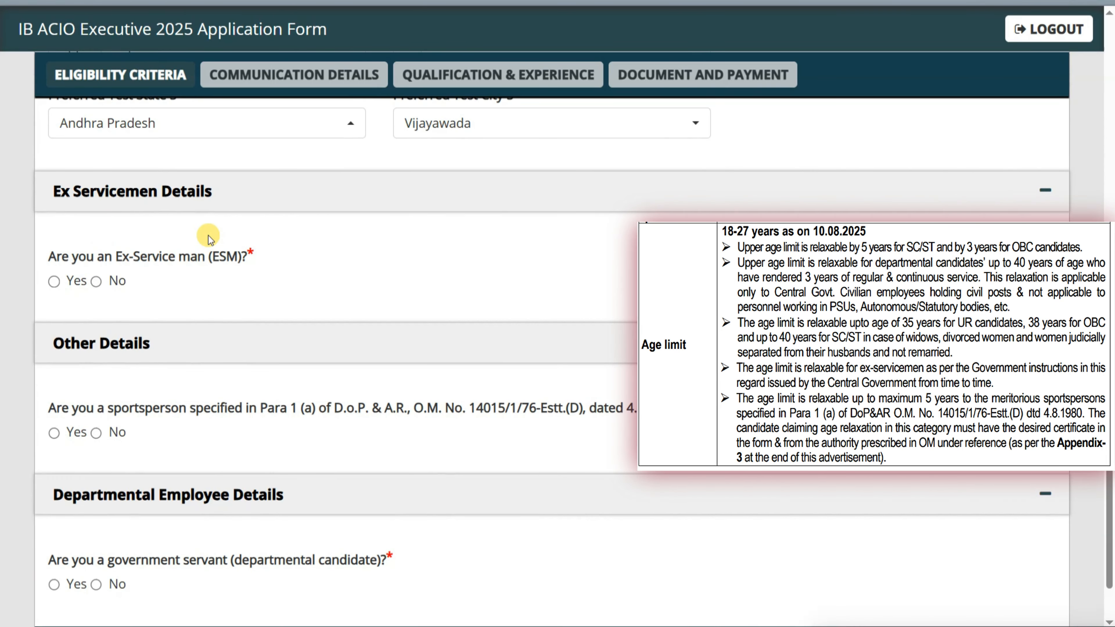
drag(114, 258, 207, 259)
click(97, 281)
scroll(234, 294, down, 3)
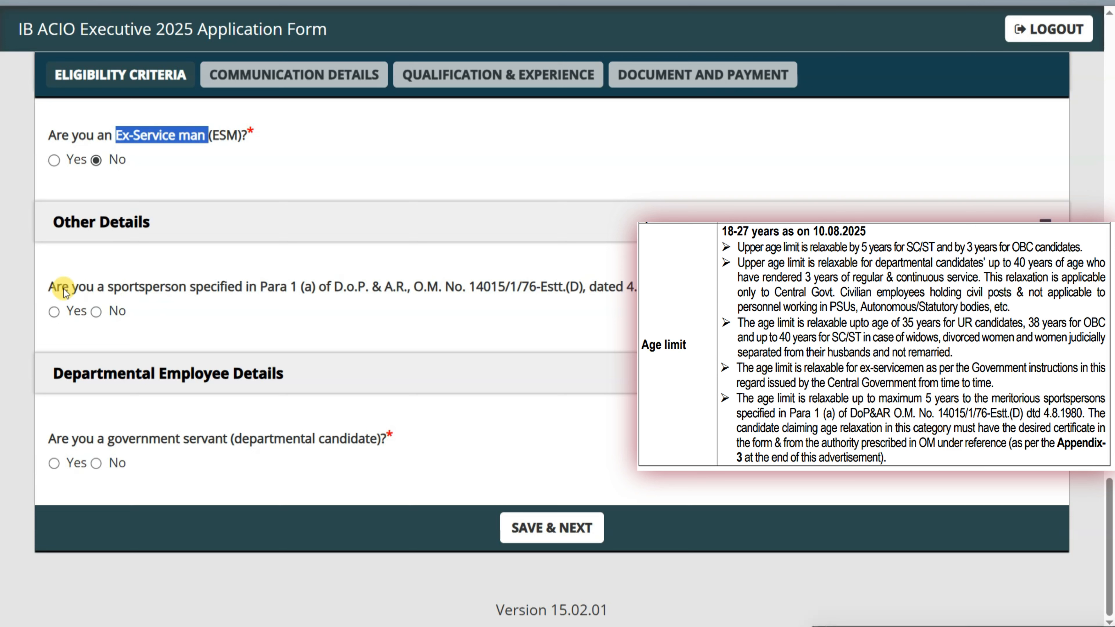
double_click(176, 287)
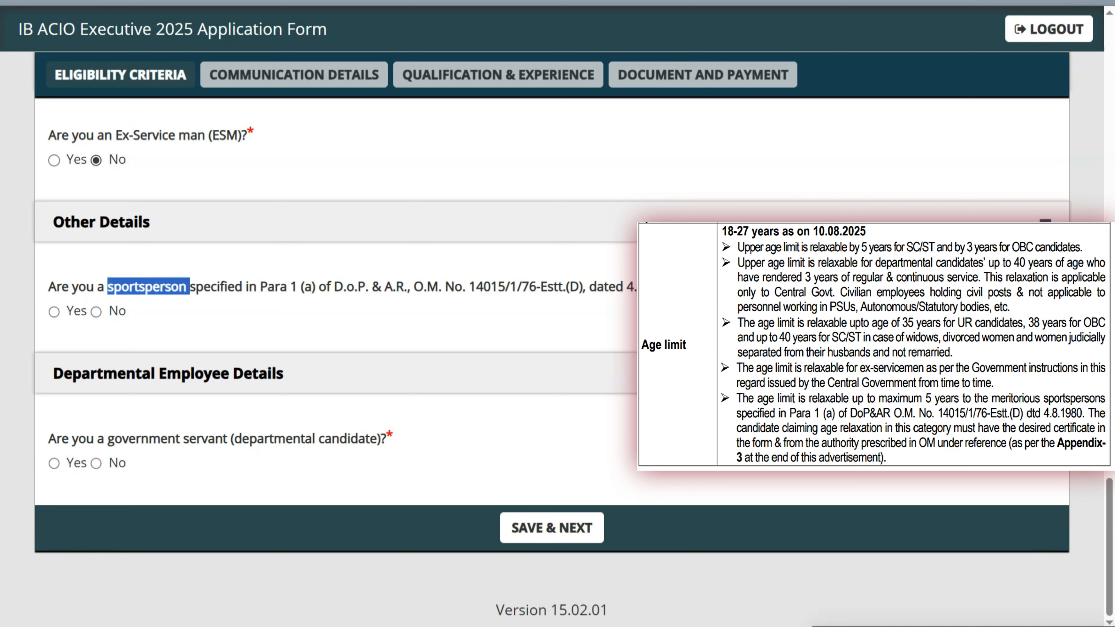
click(260, 271)
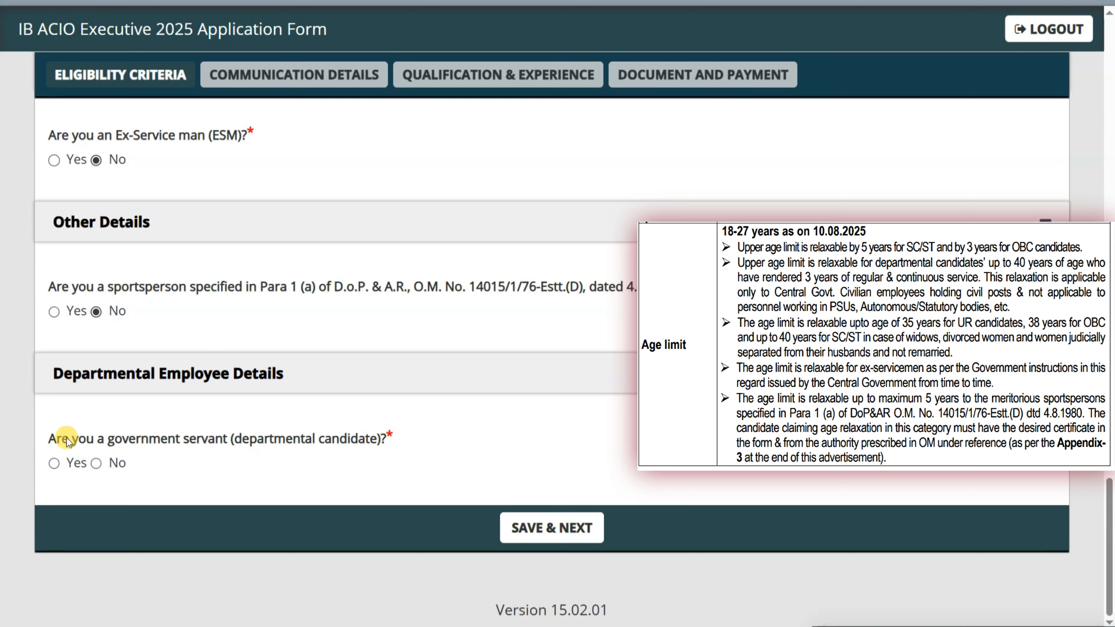
- Answer No to the government-servant question and save the eligibility details
drag(247, 442, 378, 441)
click(259, 444)
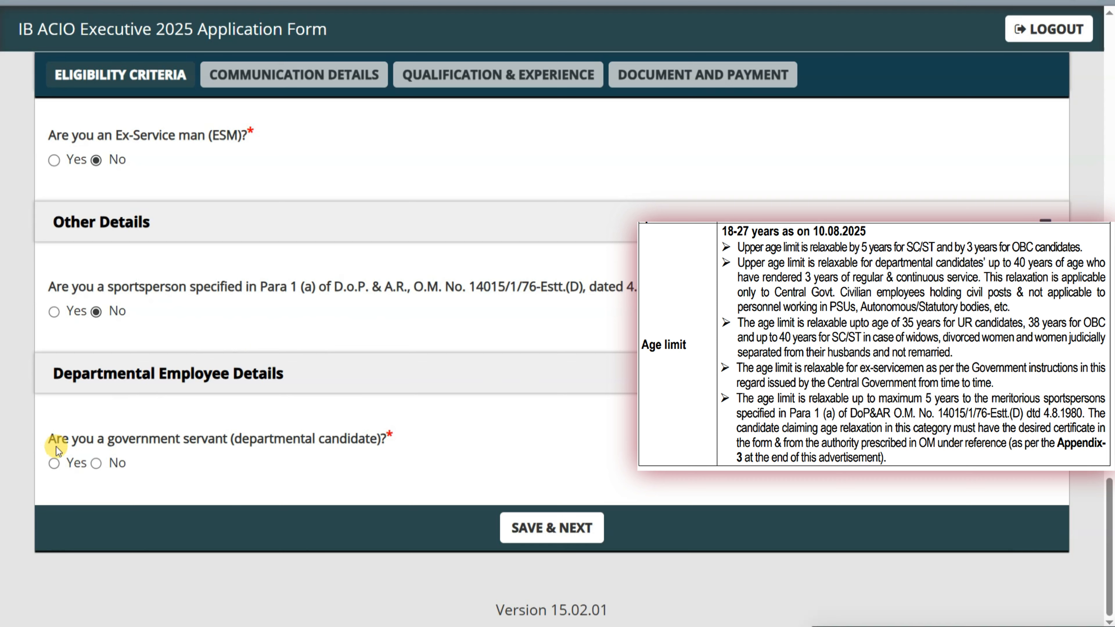
drag(102, 440, 214, 445)
click(237, 439)
click(96, 462)
click(525, 526)
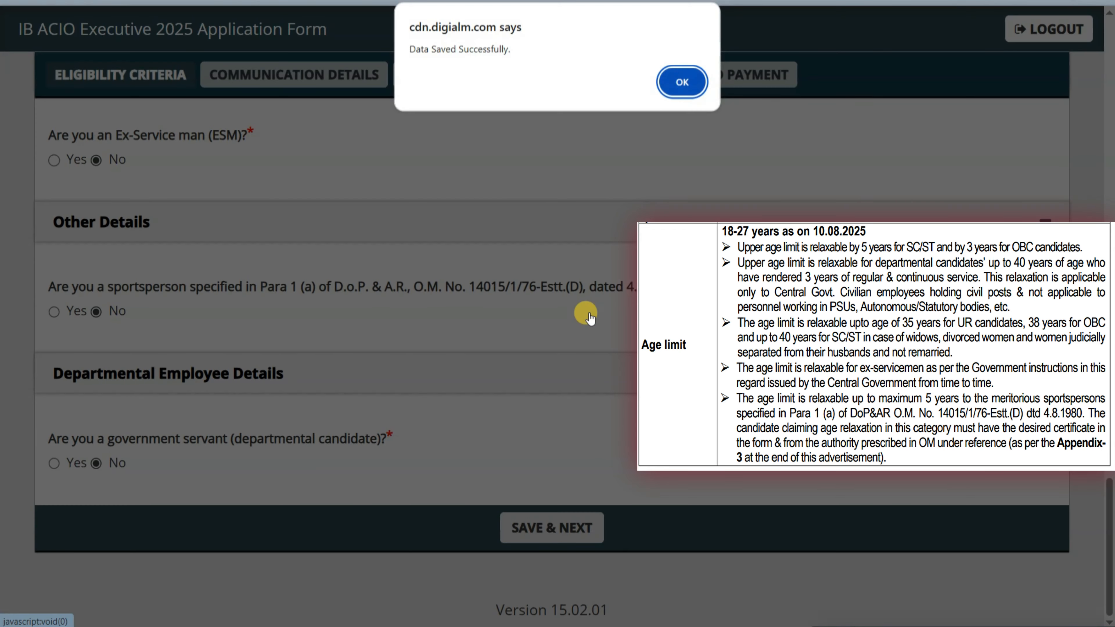
- Dismiss the save confirmation and set the correspondence address country to India
click(680, 82)
scroll(374, 284, up, 1)
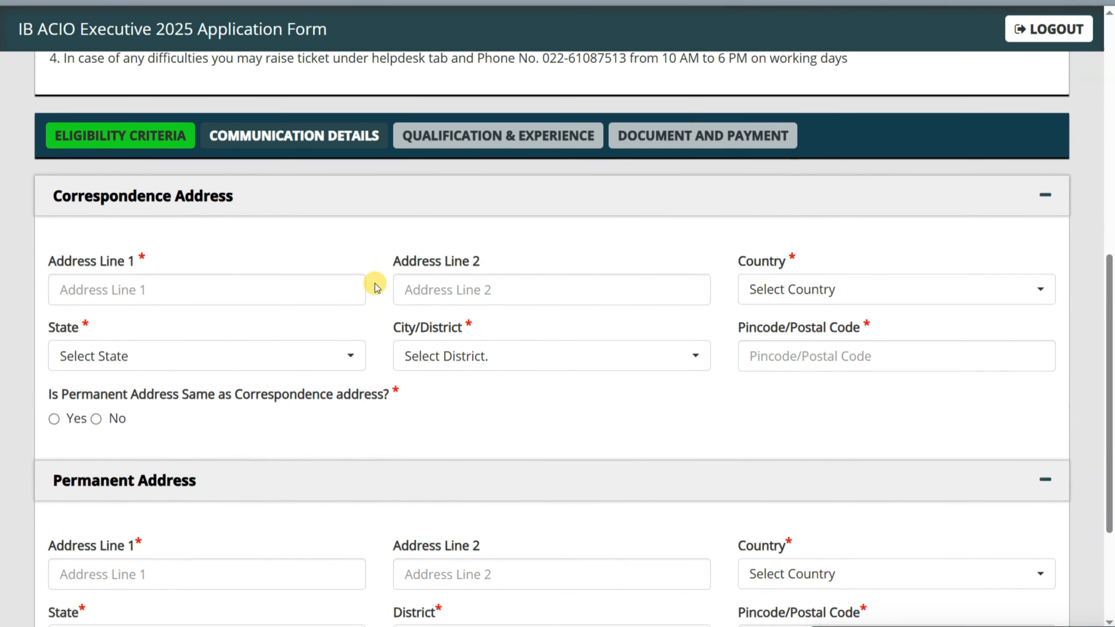
scroll(374, 286, up, 1)
scroll(374, 285, up, 2)
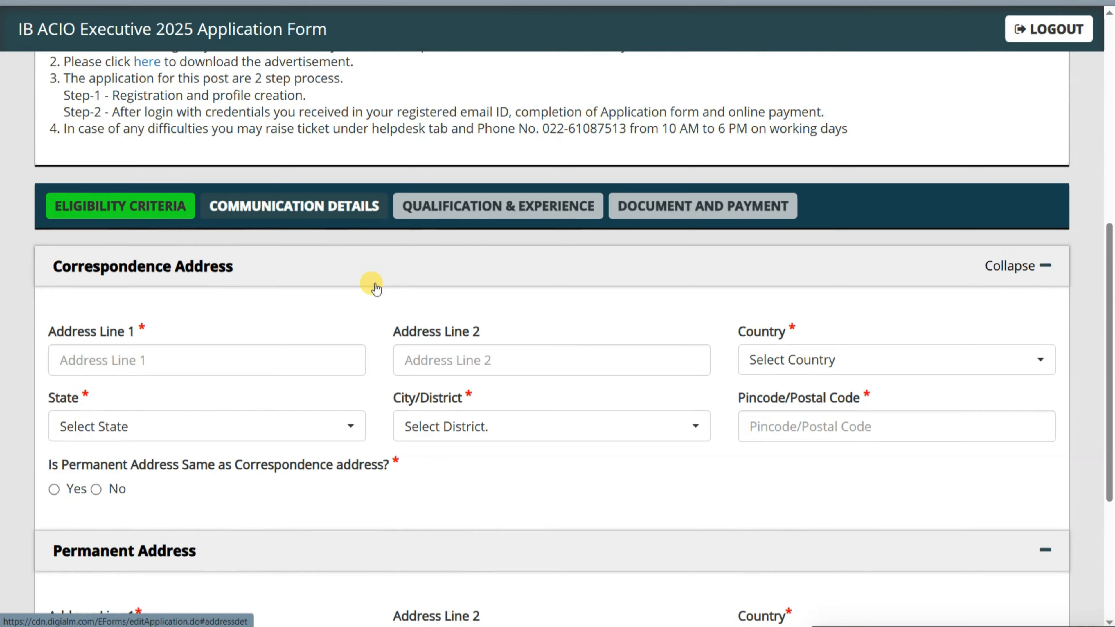
scroll(374, 283, up, 2)
scroll(307, 263, down, 4)
scroll(144, 251, down, 3)
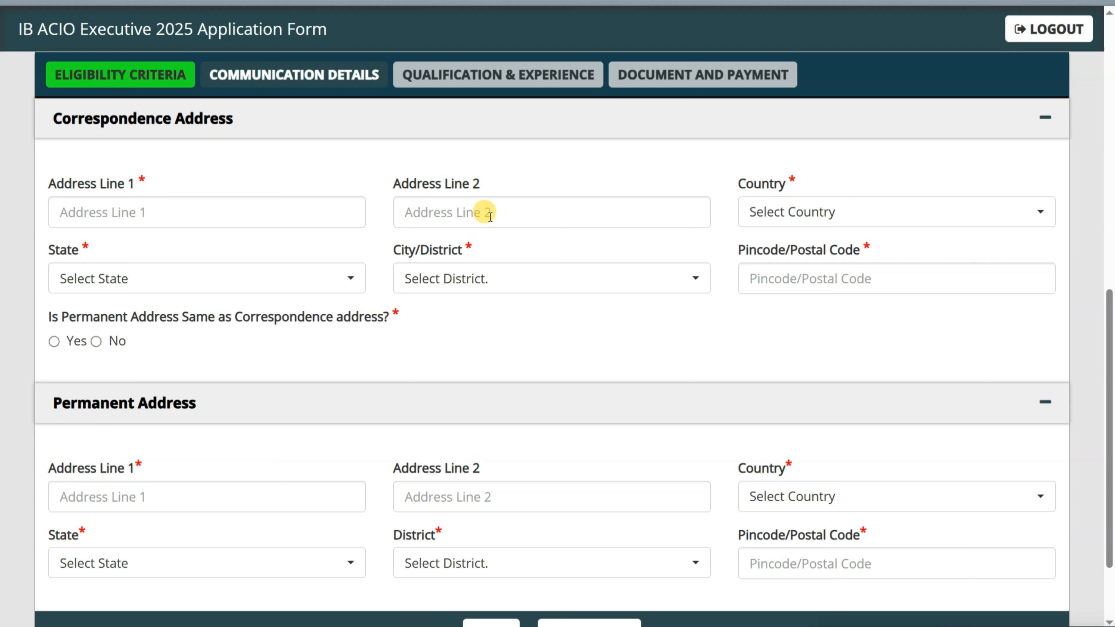
click(786, 212)
click(772, 311)
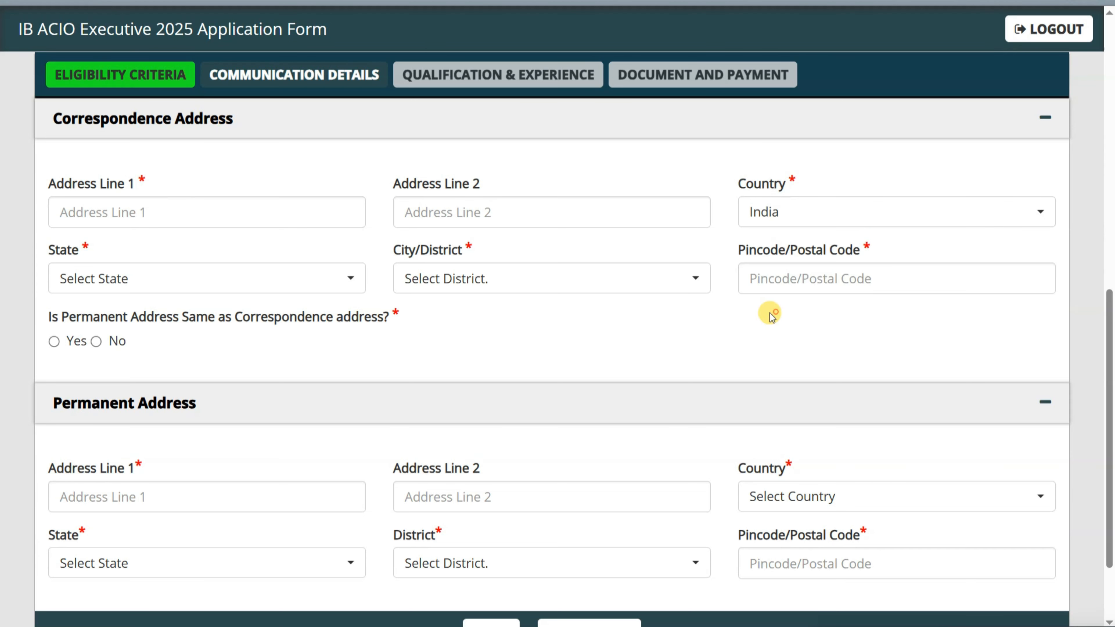
- Choose Chhattisgarh state and Balod district, then save the communication details
click(219, 280)
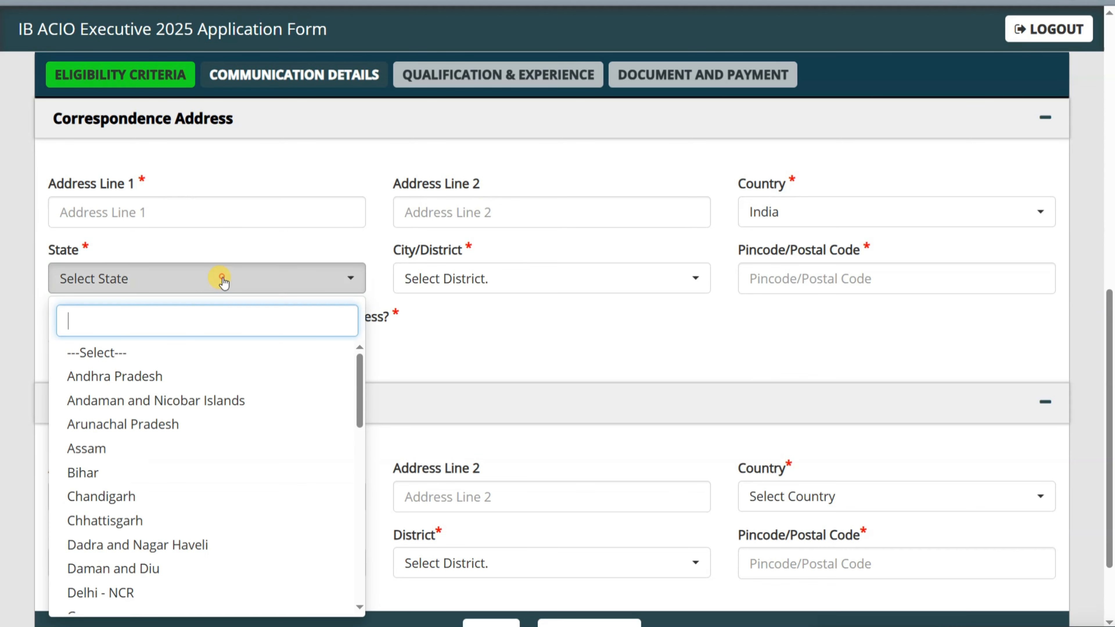
click(172, 519)
click(500, 281)
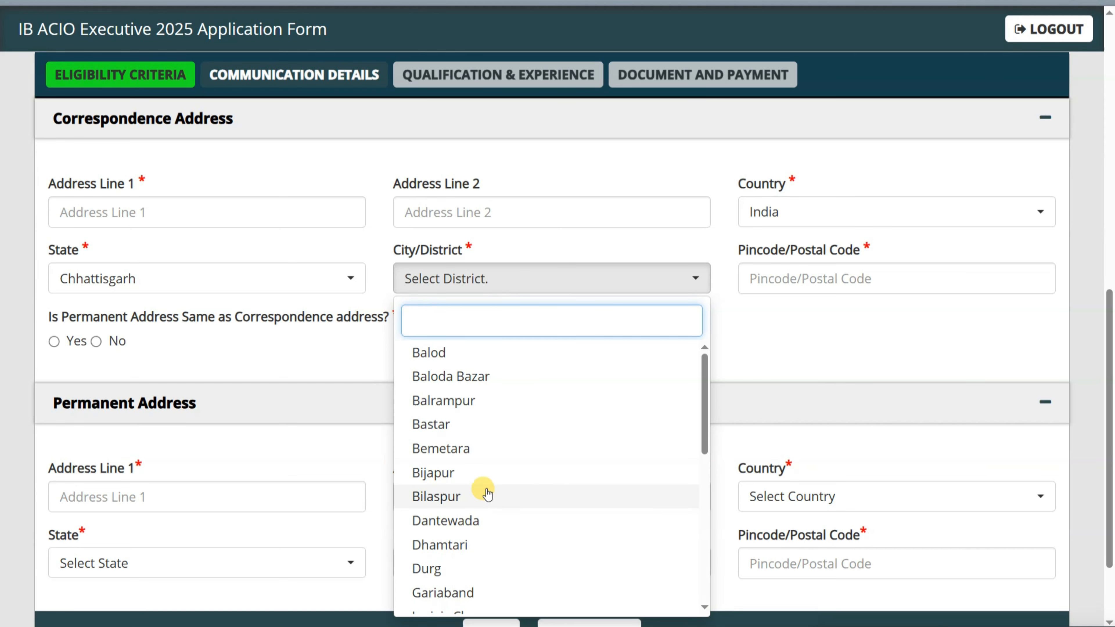
click(505, 353)
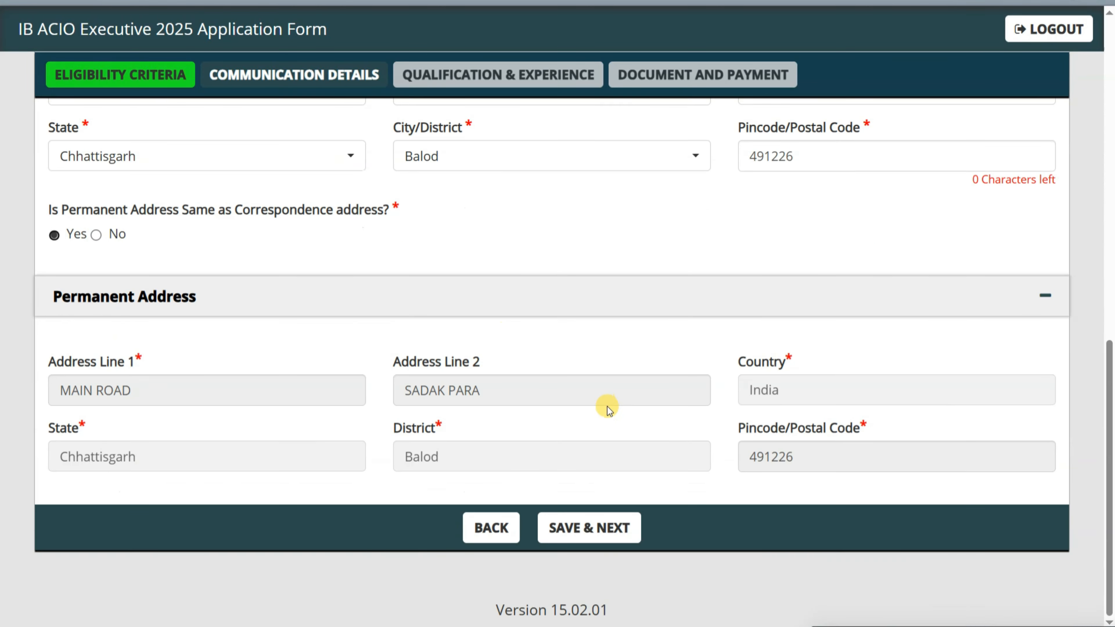
scroll(606, 406, up, 4)
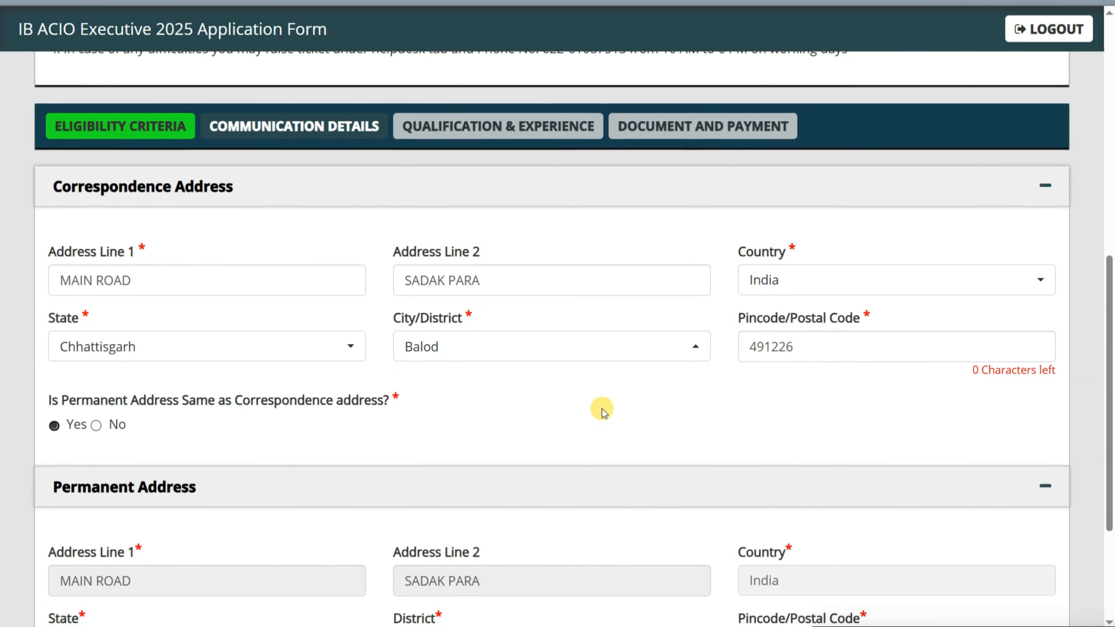
scroll(603, 411, down, 4)
click(593, 523)
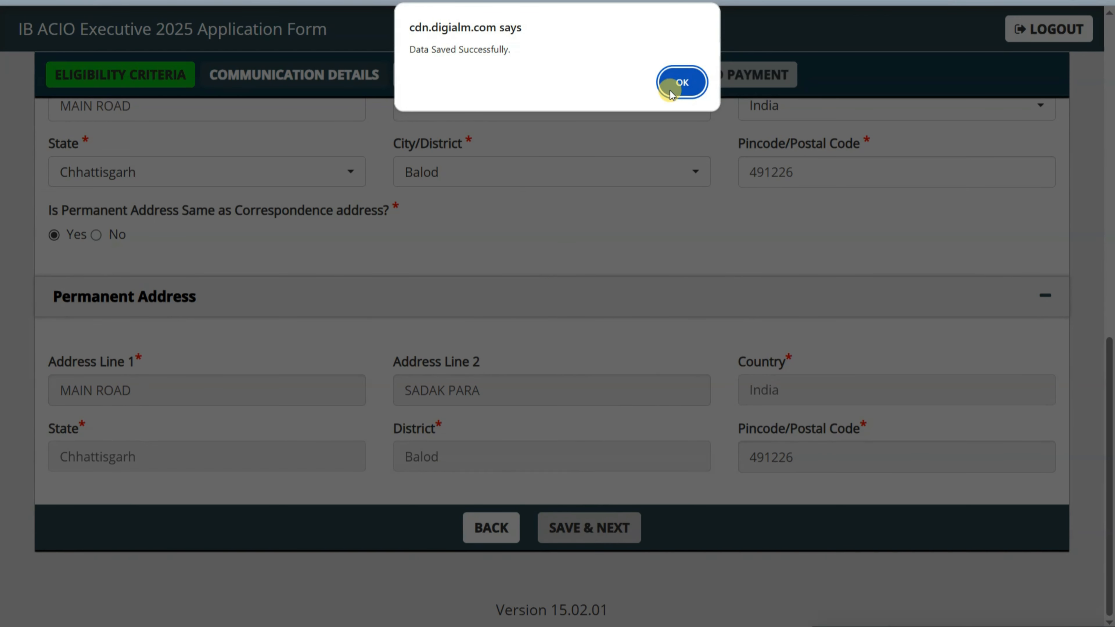
click(681, 83)
- Scroll to the Qualification page note about giving marks as a percentage
scroll(545, 324, down, 3)
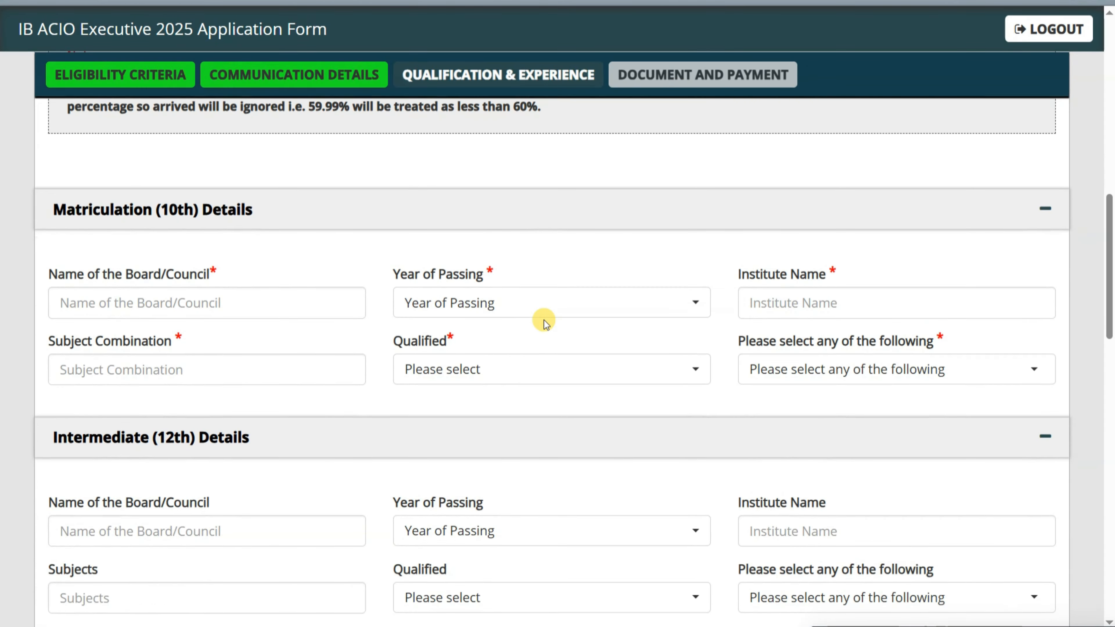
scroll(544, 323, down, 2)
scroll(238, 214, up, 4)
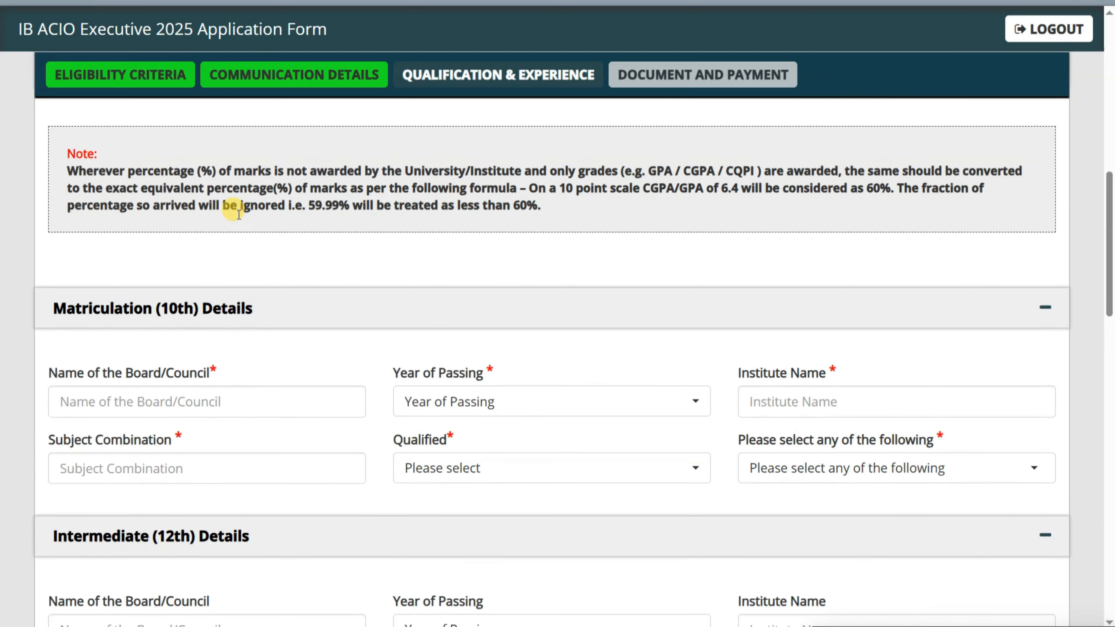
scroll(238, 214, up, 1)
scroll(238, 214, up, 1)
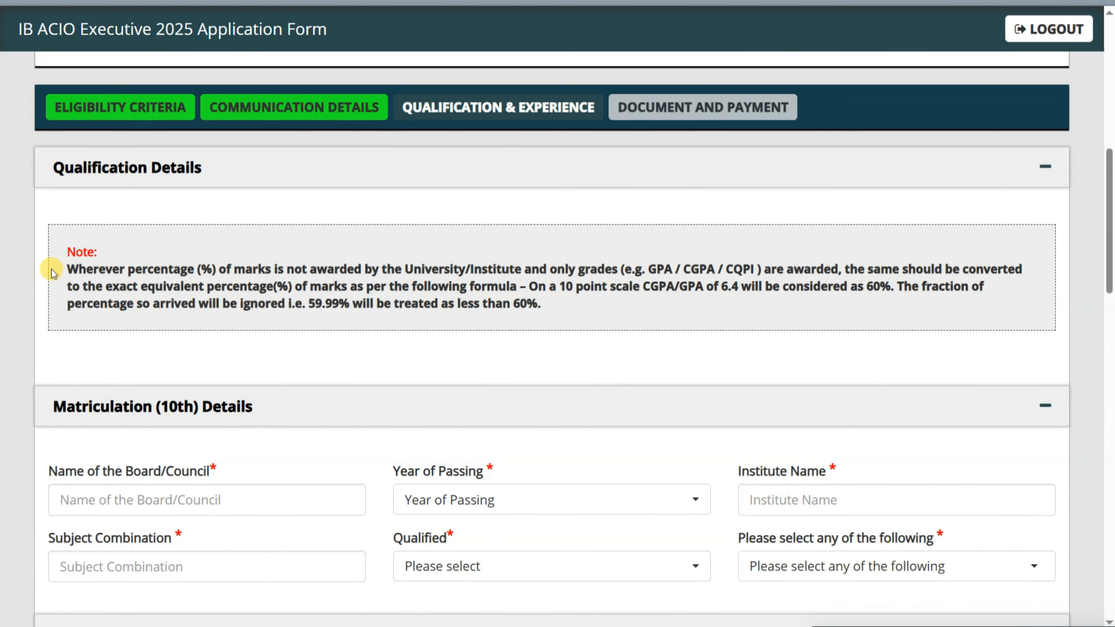
double_click(140, 268)
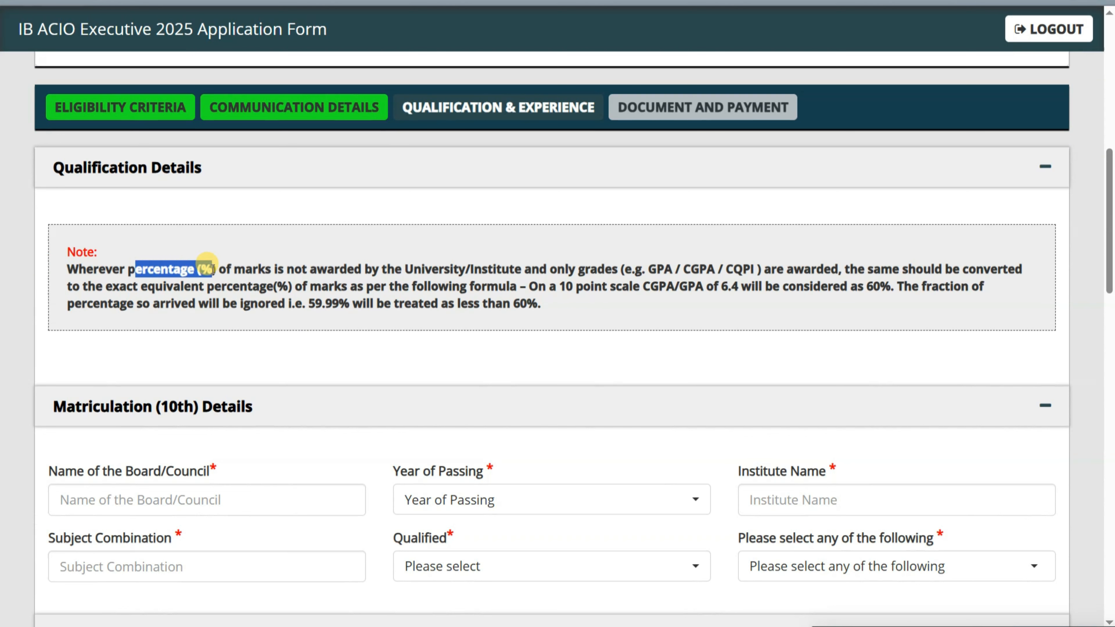
click(228, 268)
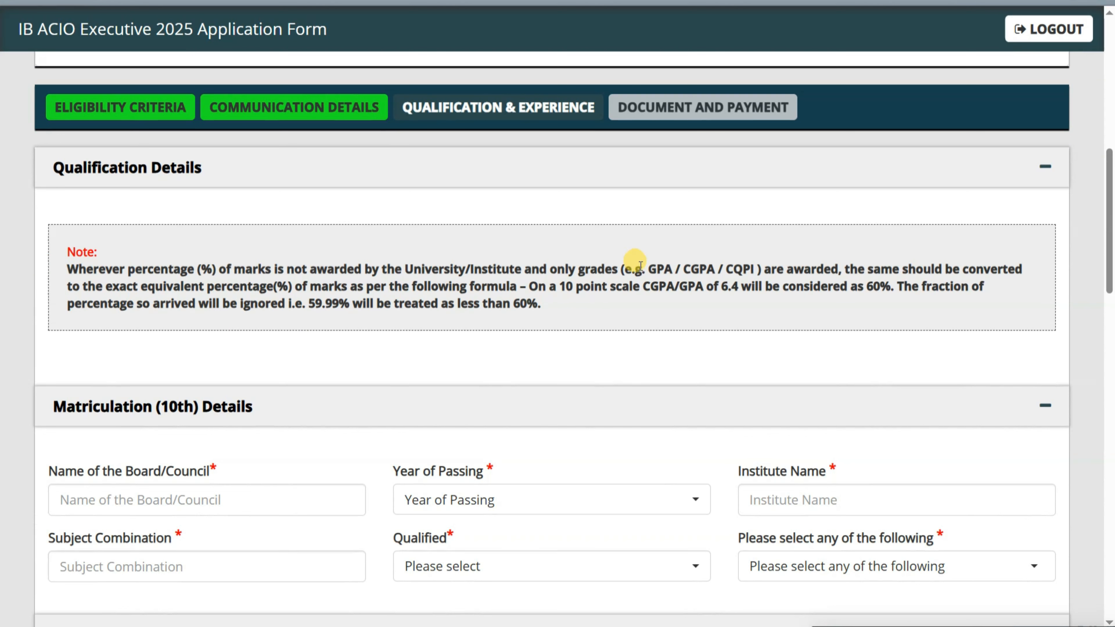
- Read the note's conversion rule: CGPA 6.4 on a 10-point scale equals 60%
drag(633, 266, 753, 268)
click(721, 269)
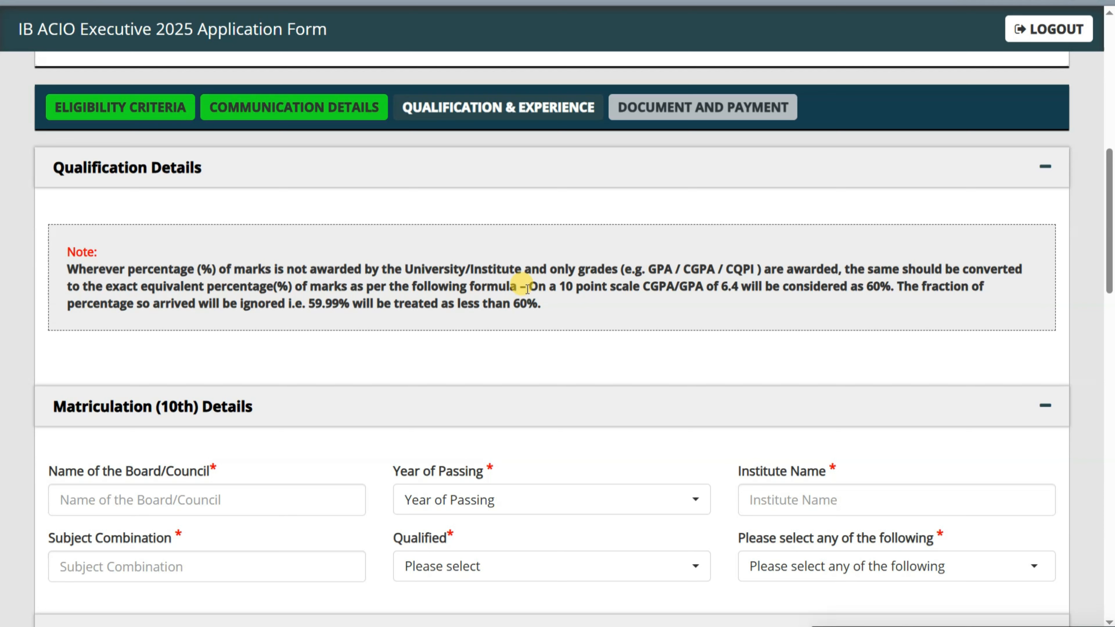
drag(525, 286, 888, 295)
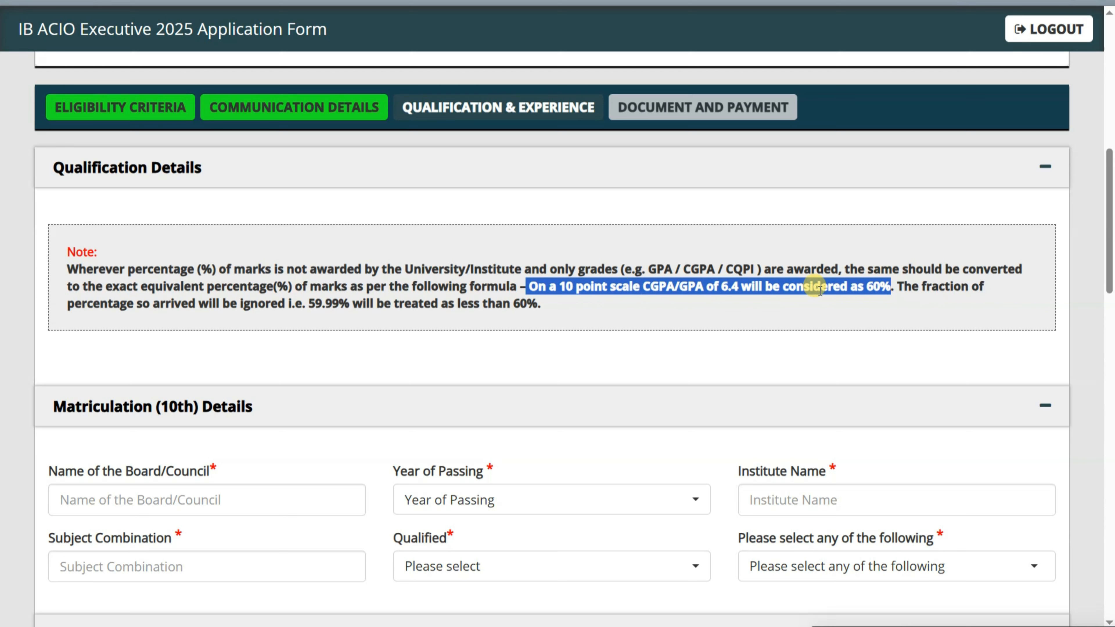
click(740, 294)
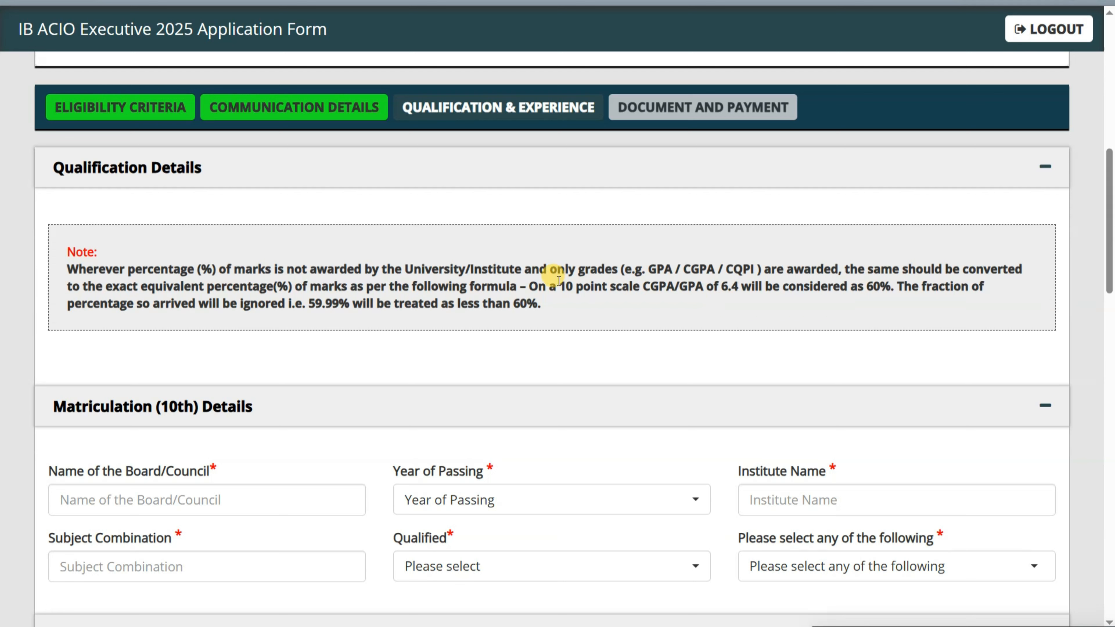
drag(558, 286, 702, 285)
click(746, 290)
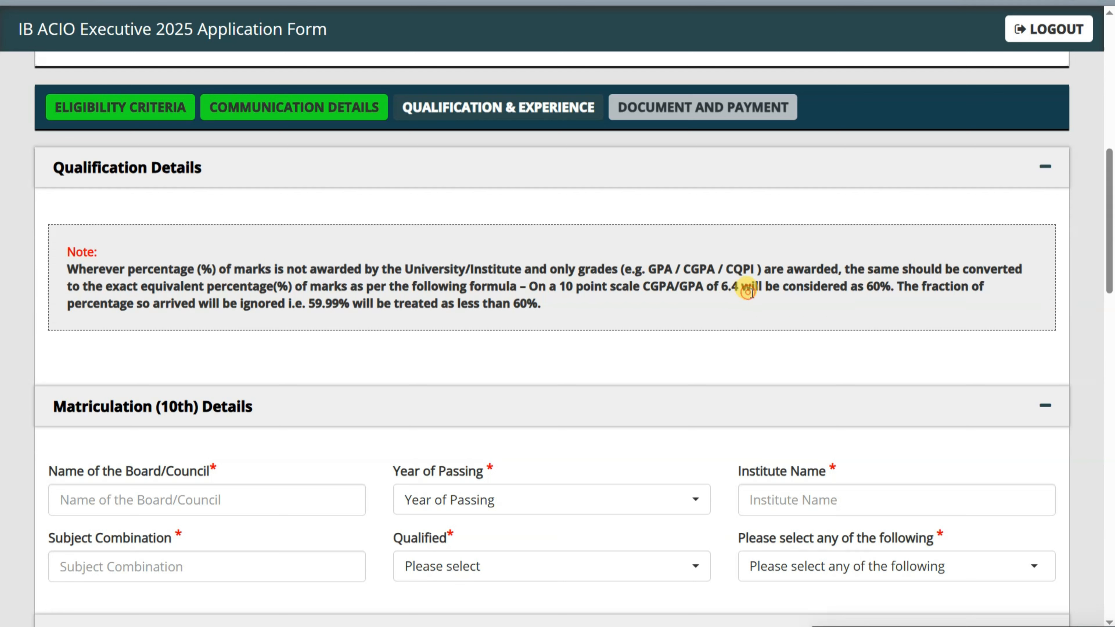
scroll(278, 268, down, 5)
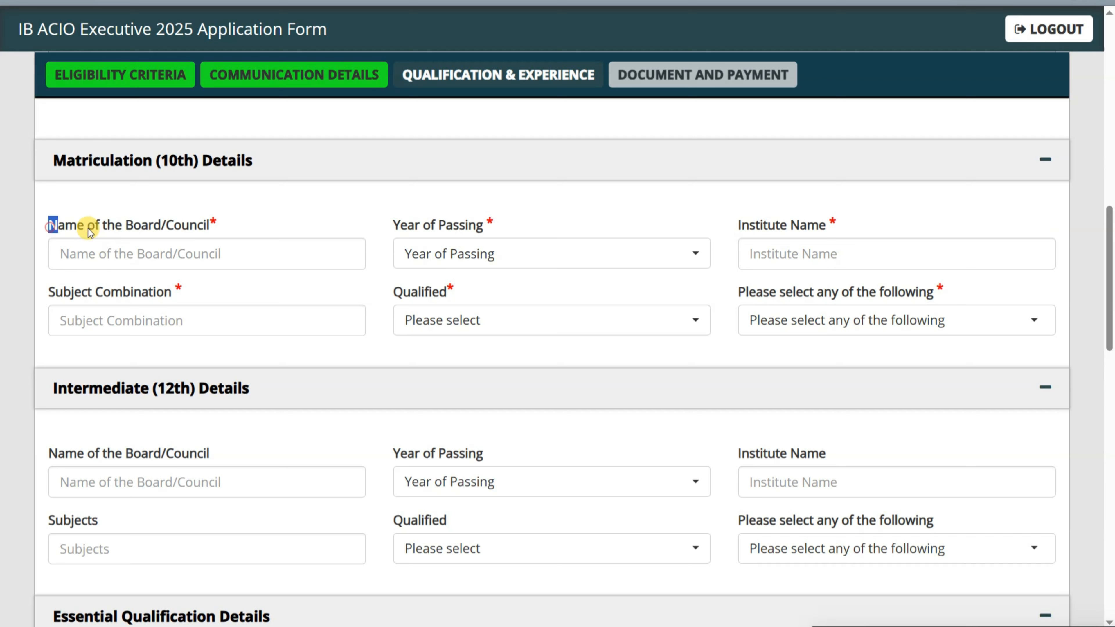
- Set the 10th year of passing to 2016
drag(90, 232, 252, 219)
click(338, 214)
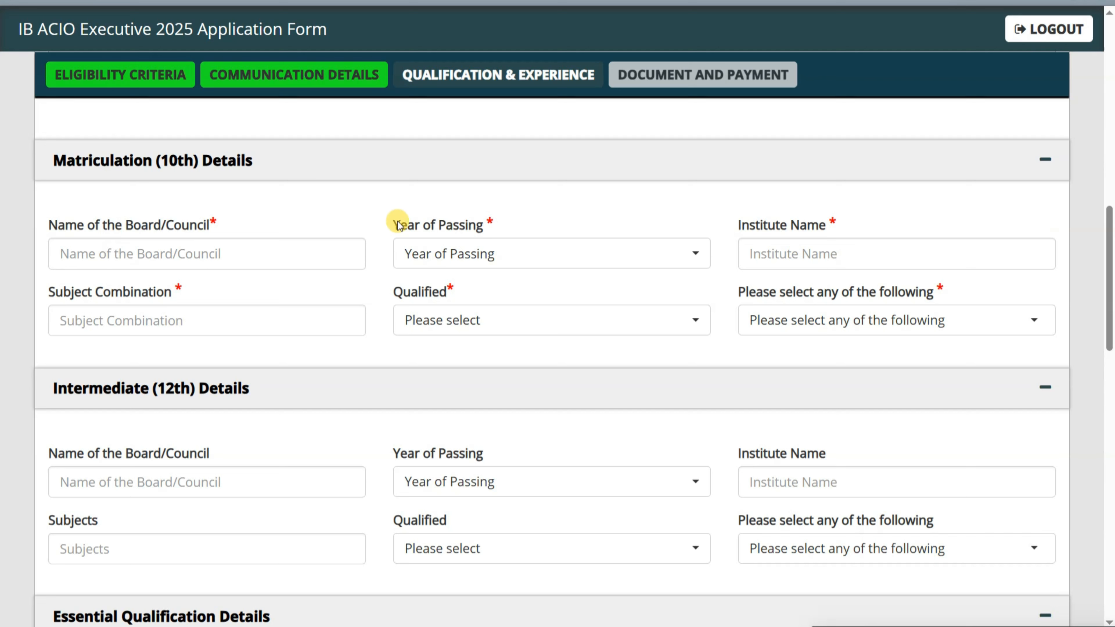
click(423, 253)
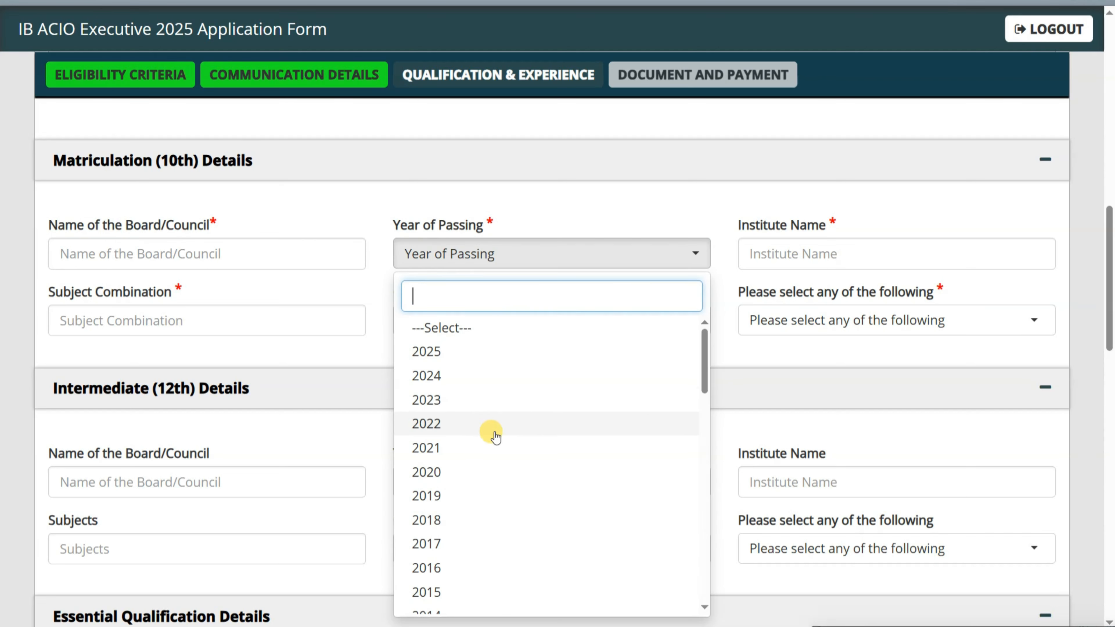
scroll(500, 444, down, 4)
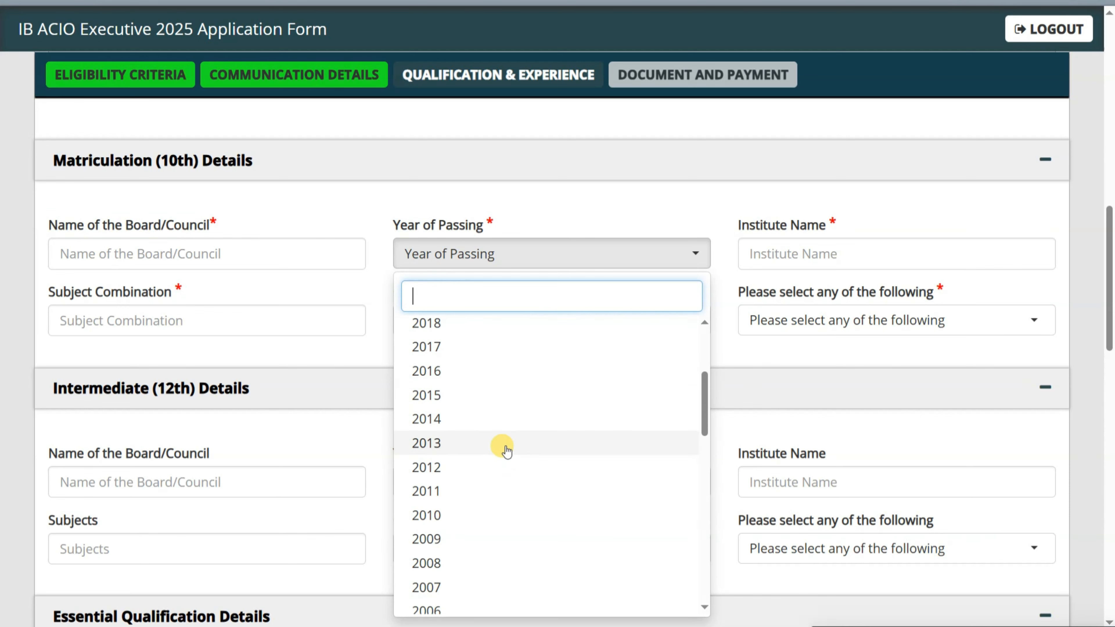
click(502, 371)
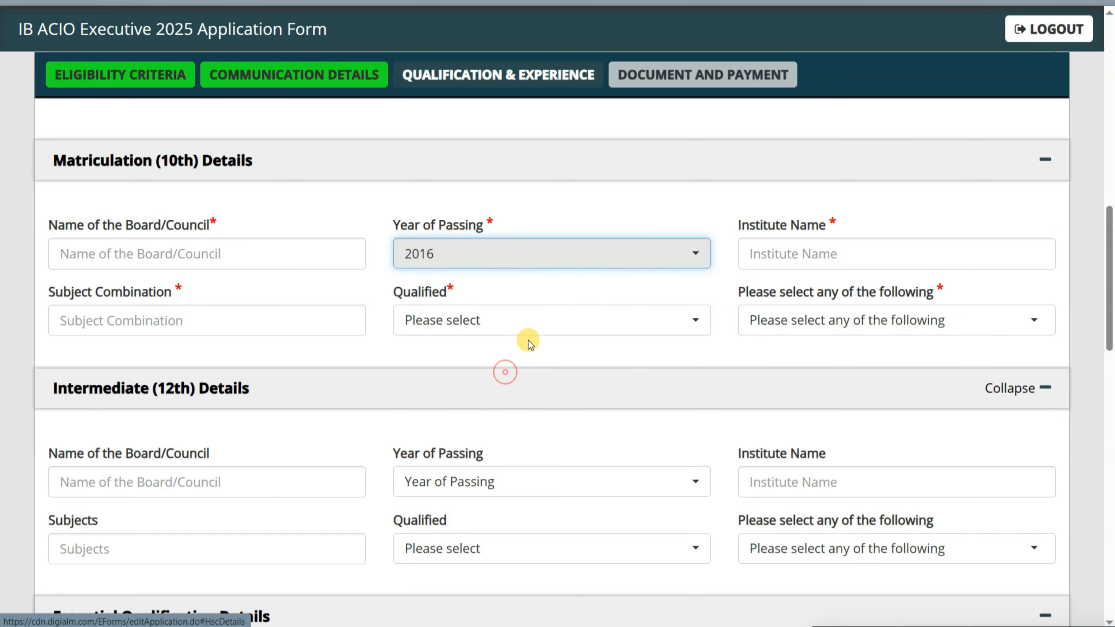
- Enter ALL COMPULSORY SUBJECTS as the 10th subjects and mark the status Pass
drag(739, 231, 824, 230)
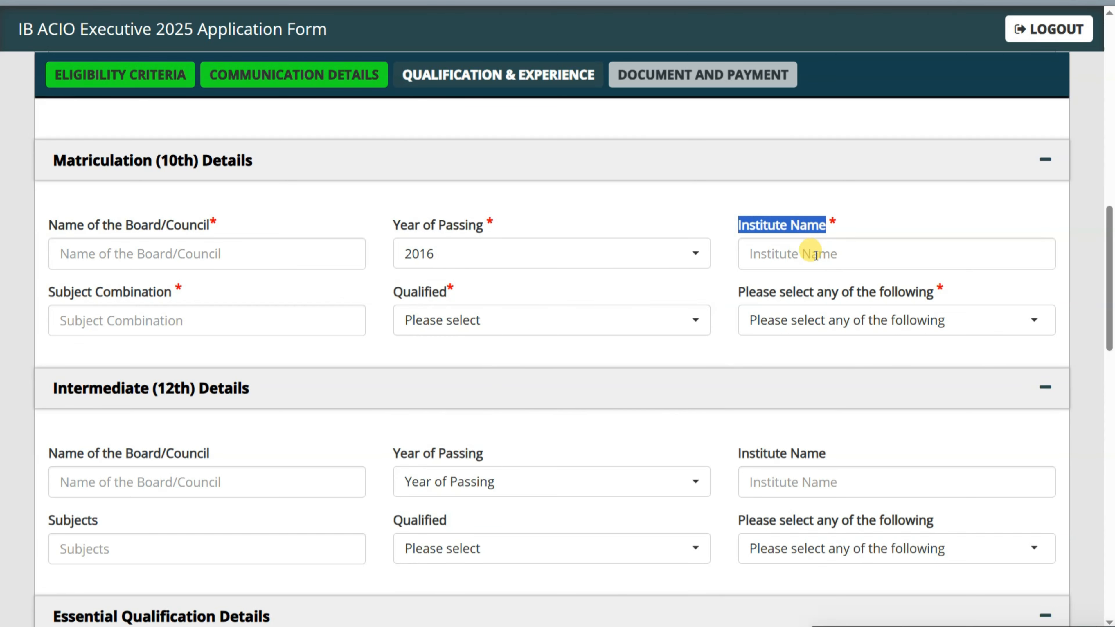
click(125, 324)
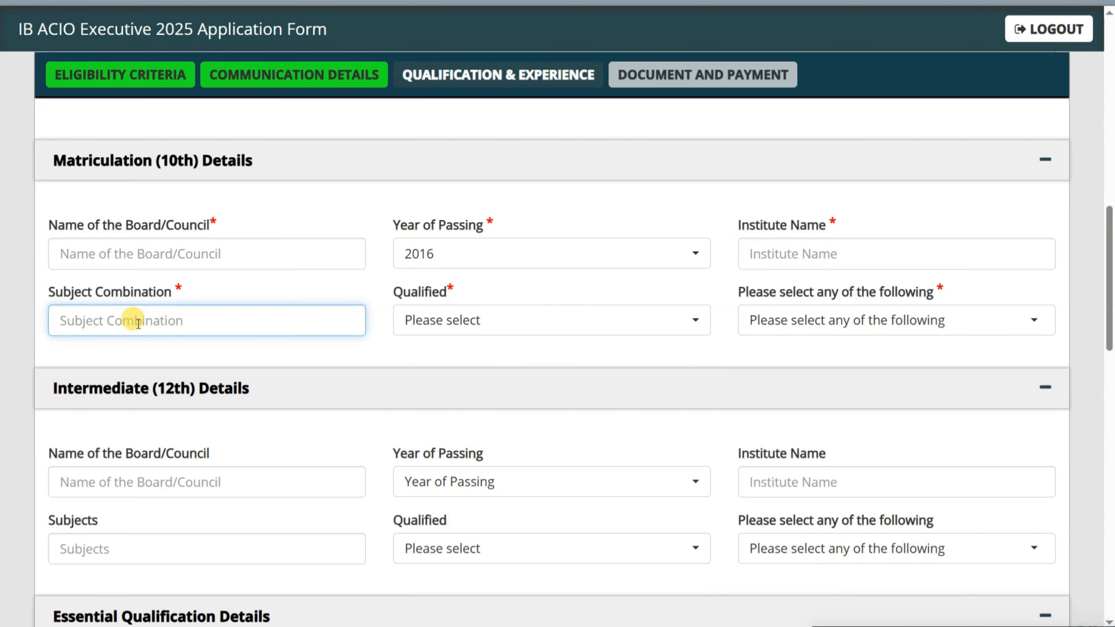
text(ALL COMPULS)
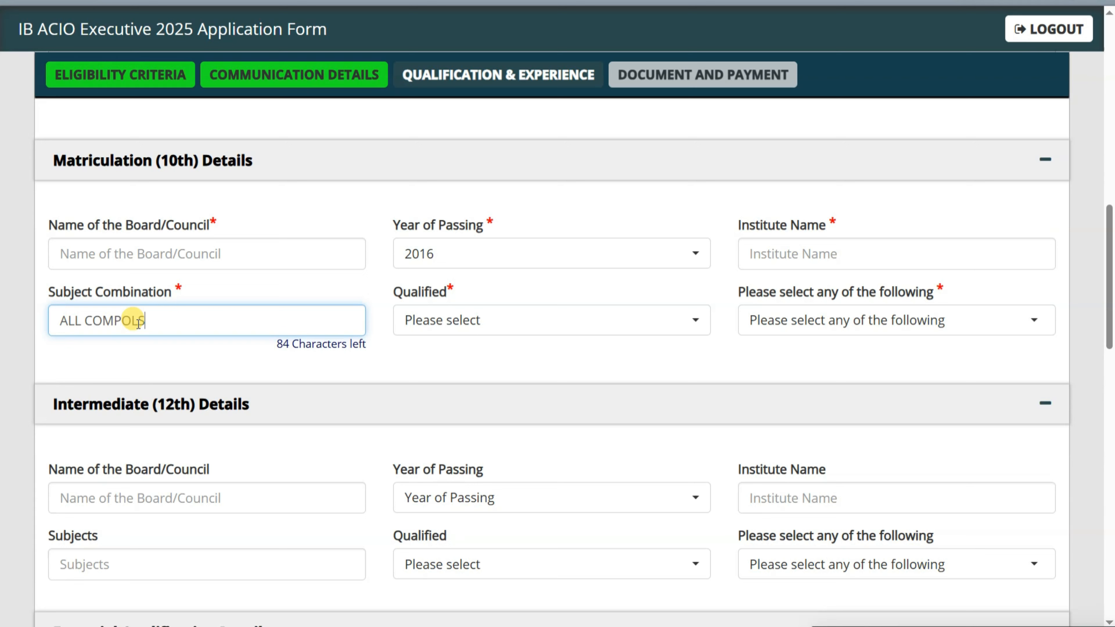
key(BackSpace)
key(BackSpace)
key(BackSpace)
key(BackSpace)
key(BackSpace)
key(BackSpace)
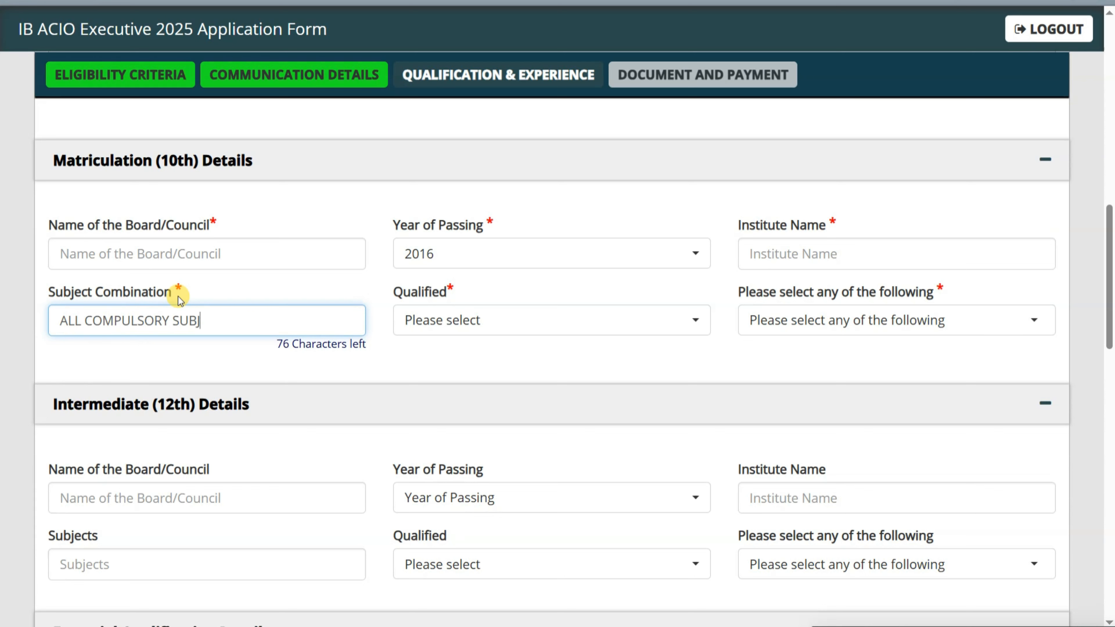
key(Tab)
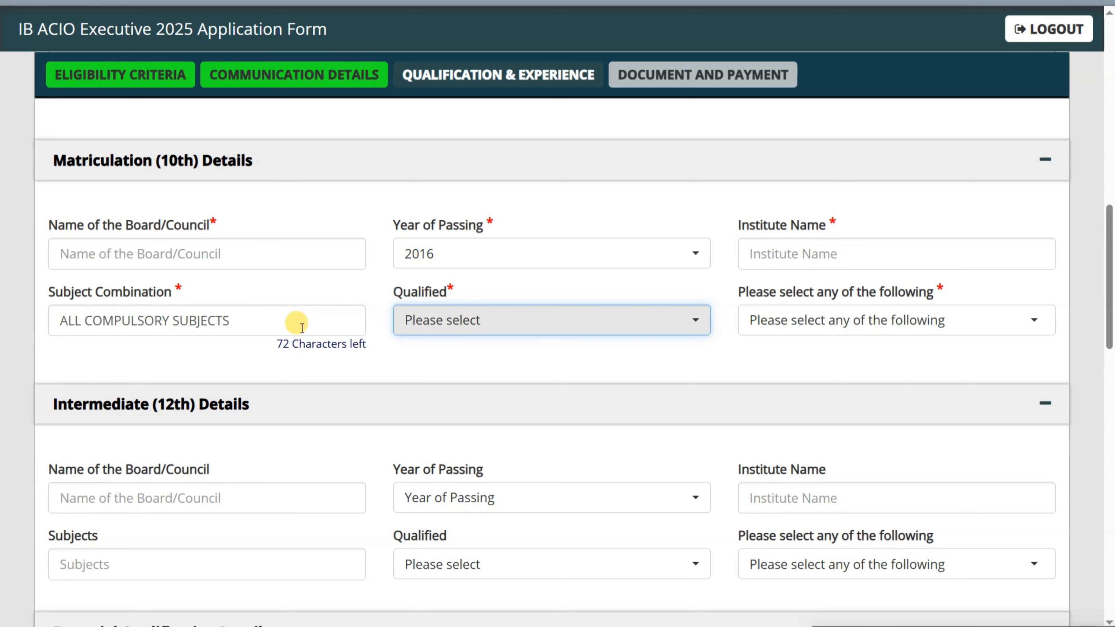
click(455, 330)
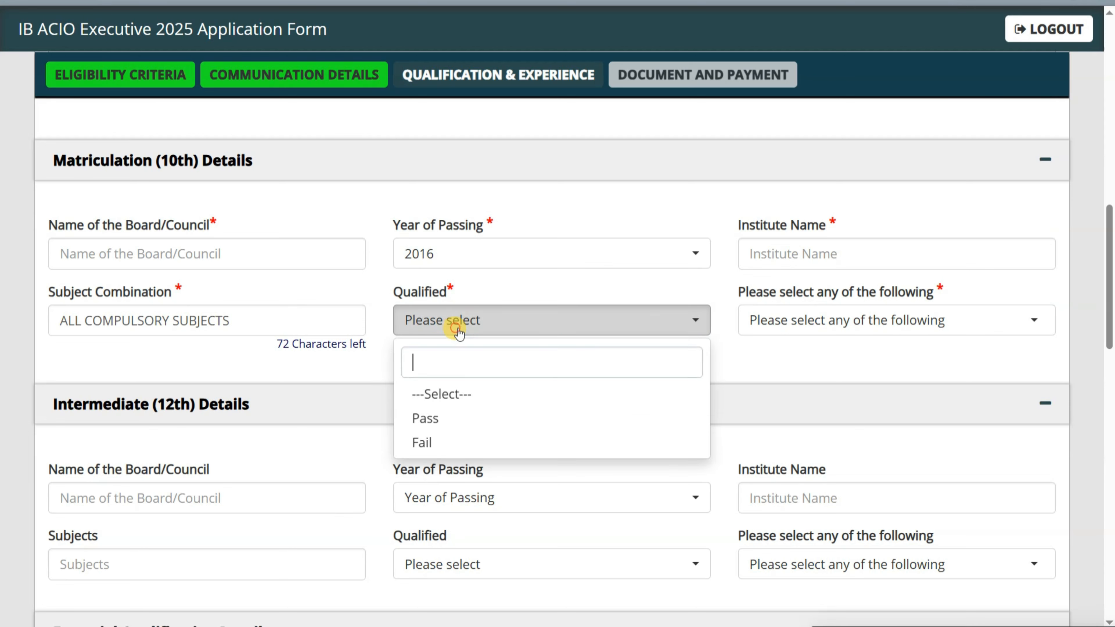
click(445, 424)
- Enter CBSE as the 10th board and KV BALOD as the institute
click(854, 319)
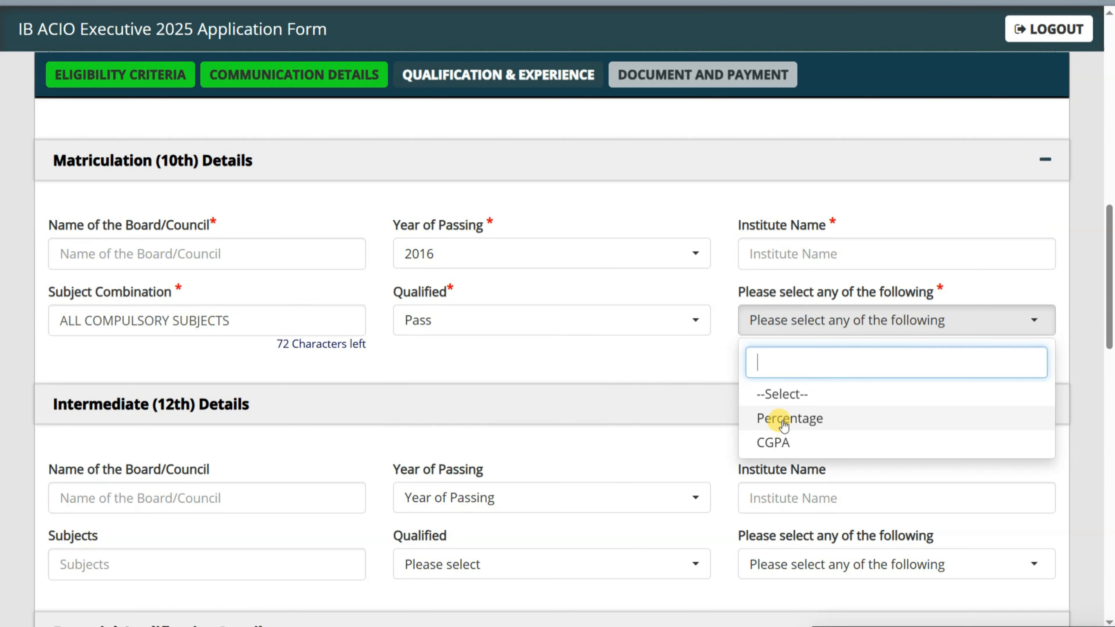
click(178, 252)
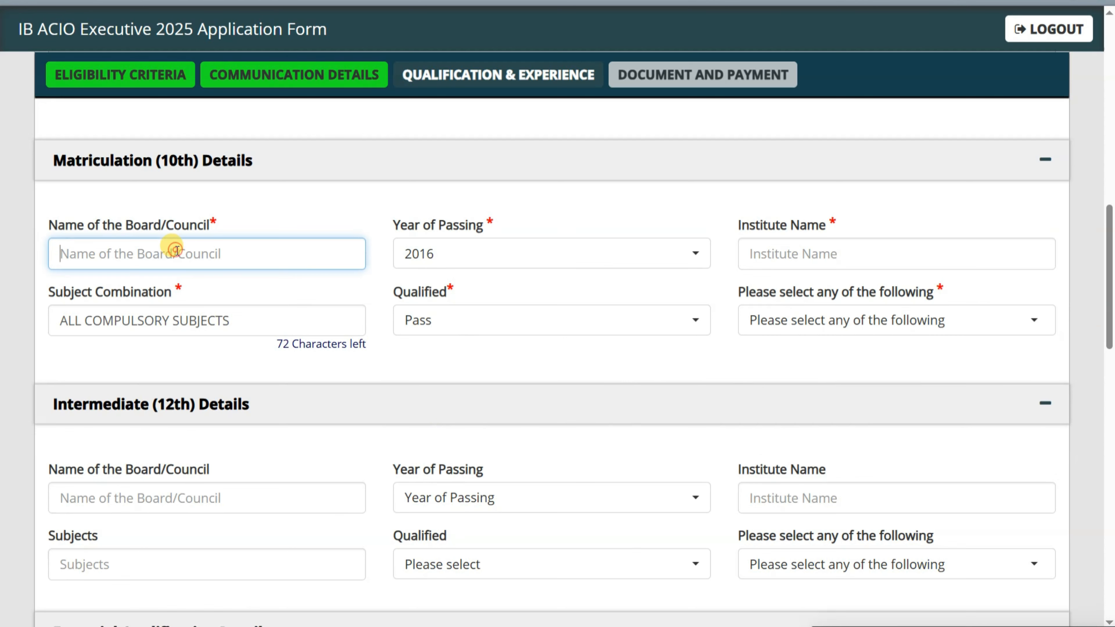
text(CBSE)
key(Tab)
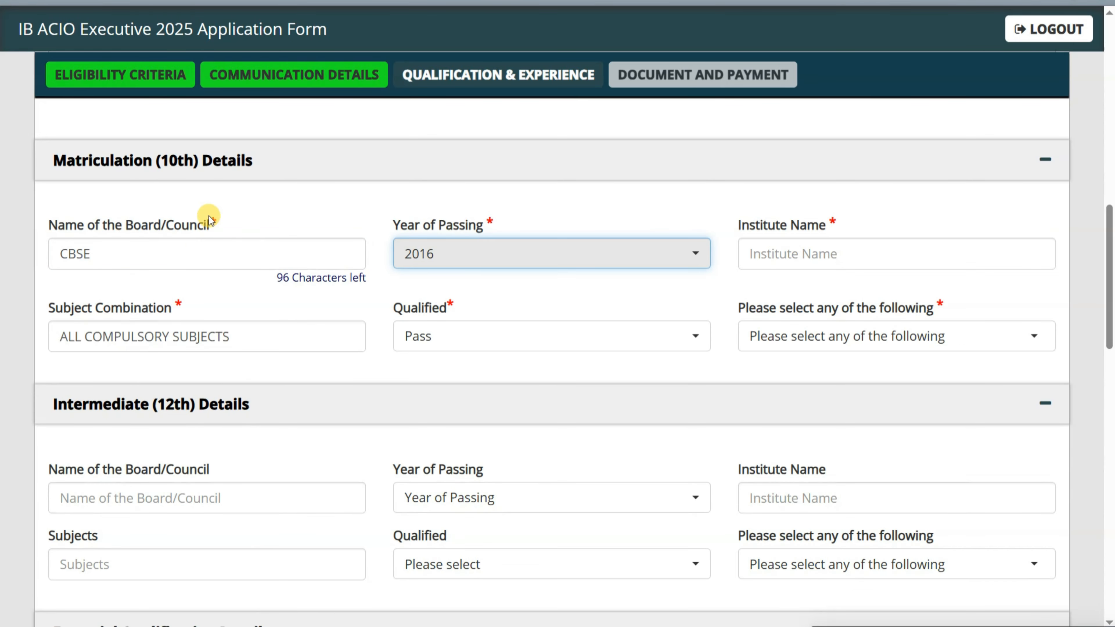
key(Tab)
text(KV)
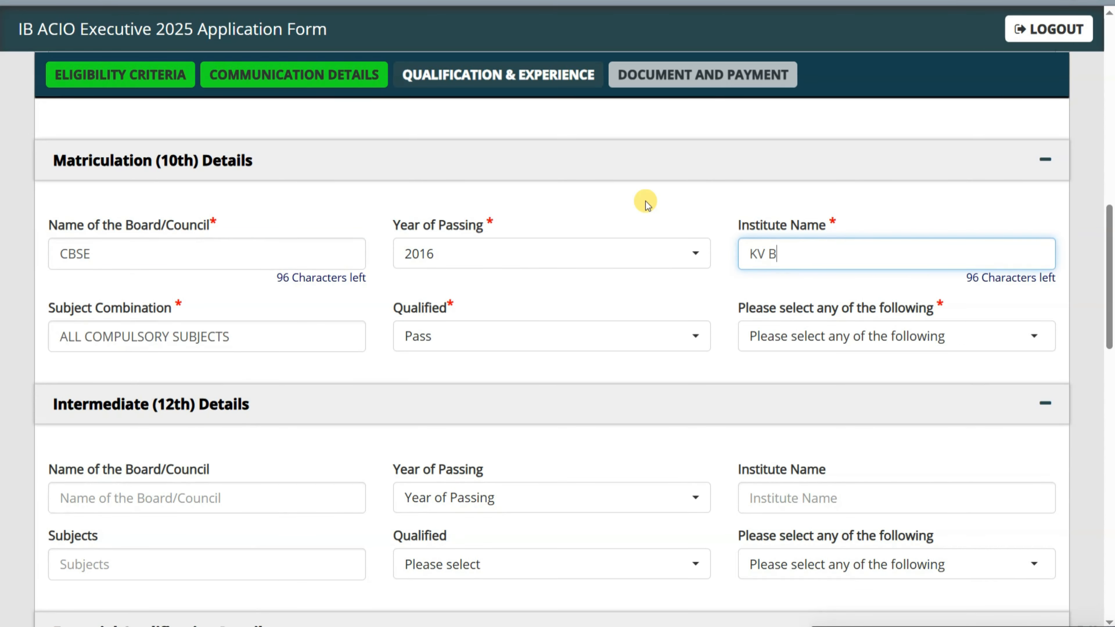
key(Tab)
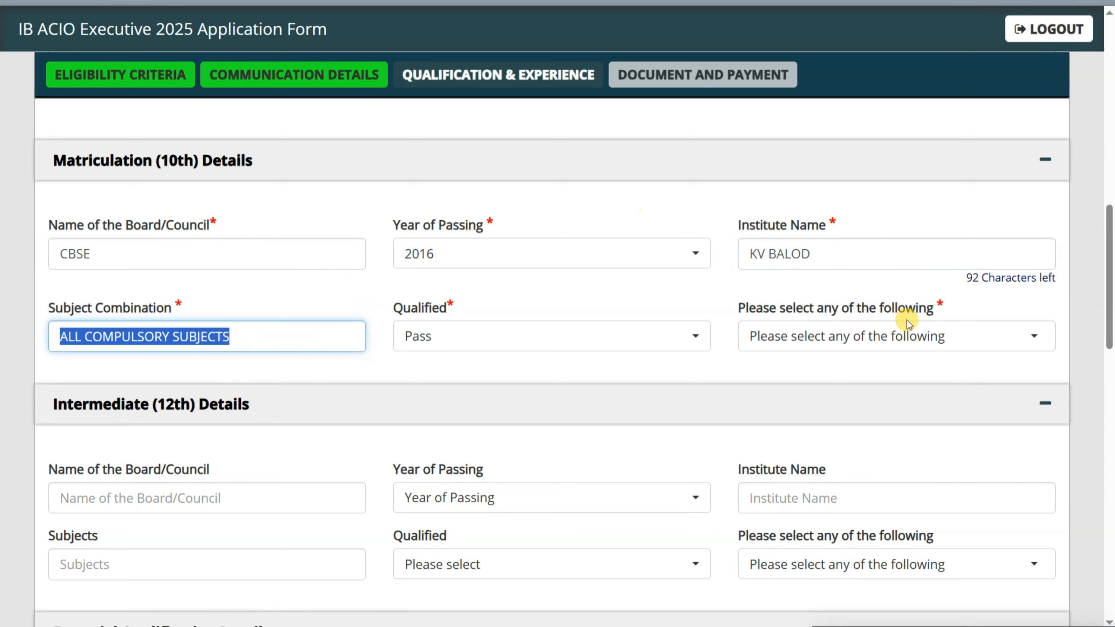
- Choose CGPA as the 10th result type and enter 9.5
click(904, 331)
click(810, 443)
scroll(386, 368, down, 2)
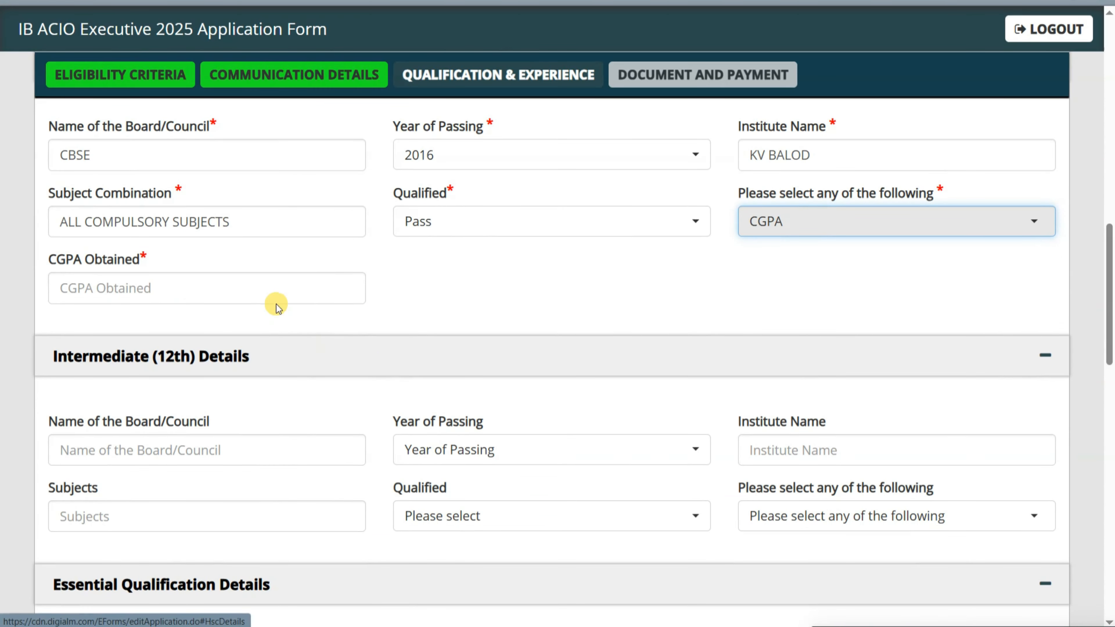
click(274, 288)
text(9)
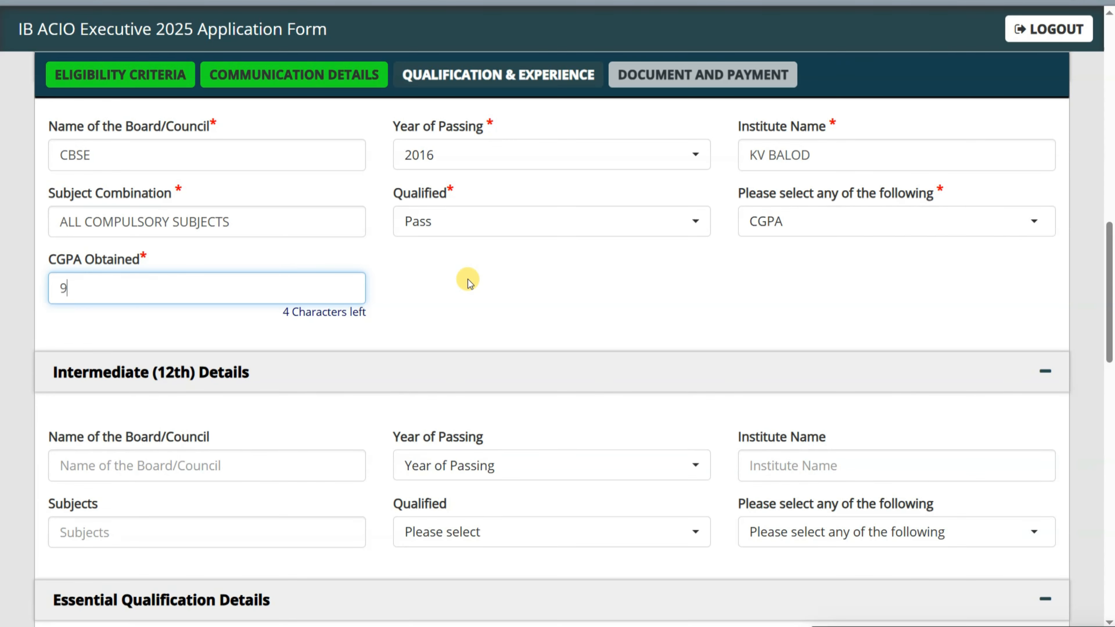
text(.5)
click(468, 281)
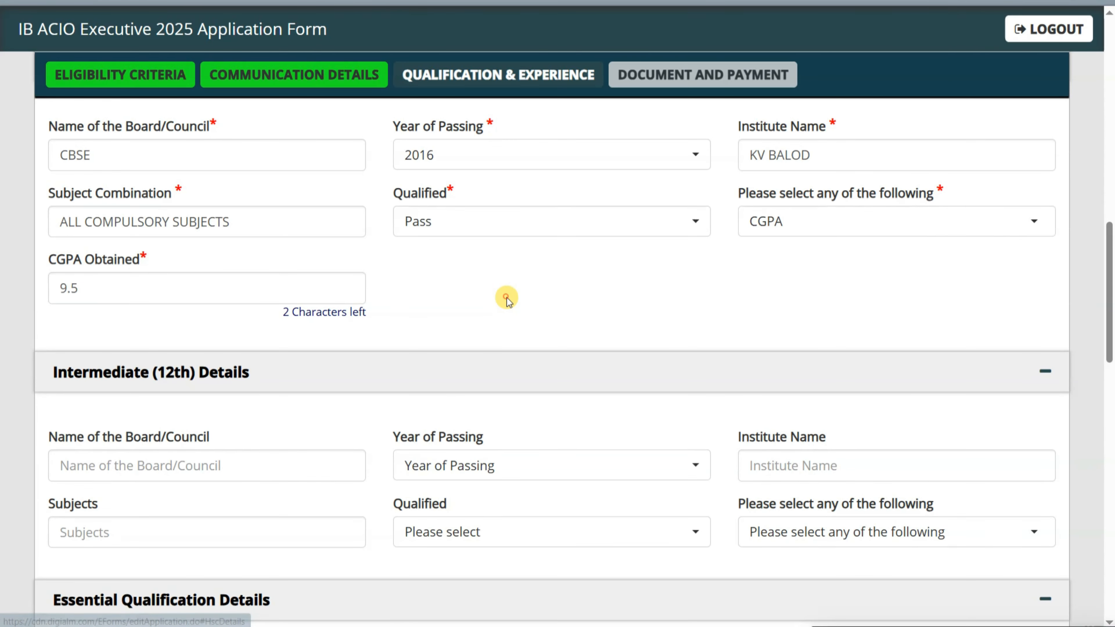
scroll(506, 297, up, 1)
scroll(507, 299, down, 4)
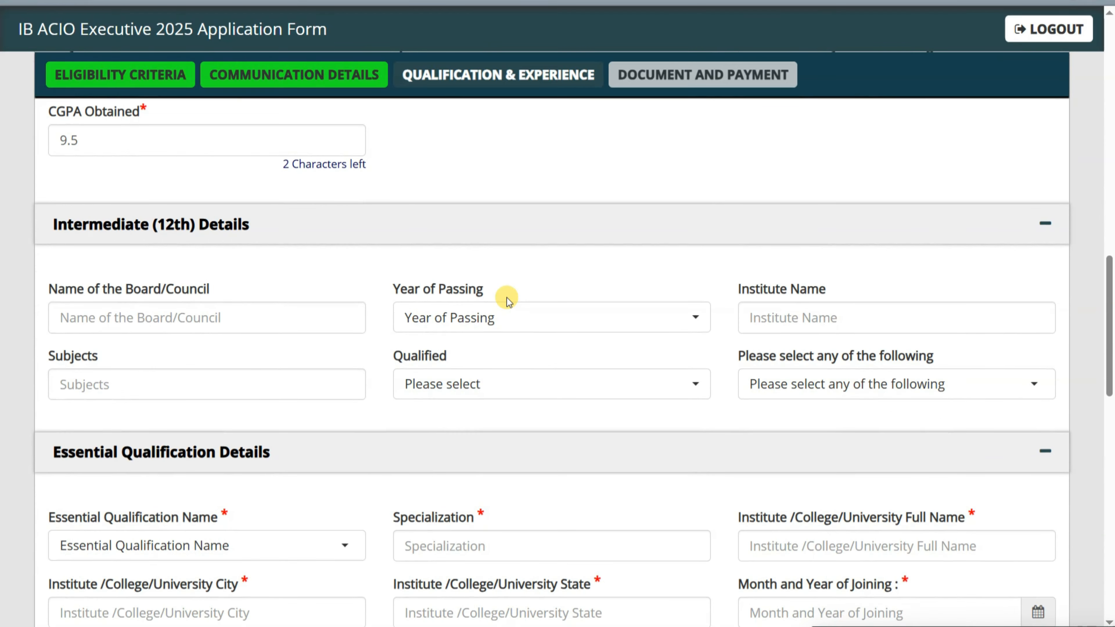
- Enter CBSE as the 12th board and set the passing year to 2018 after the year-gap warning
click(220, 318)
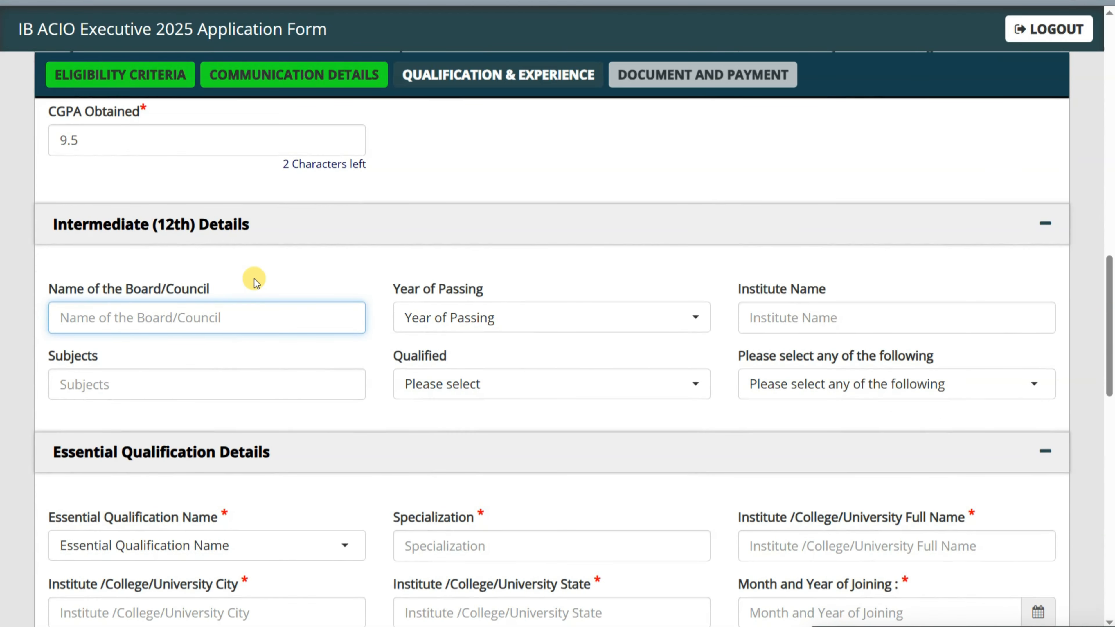
scroll(503, 325, up, 1)
text(CB)
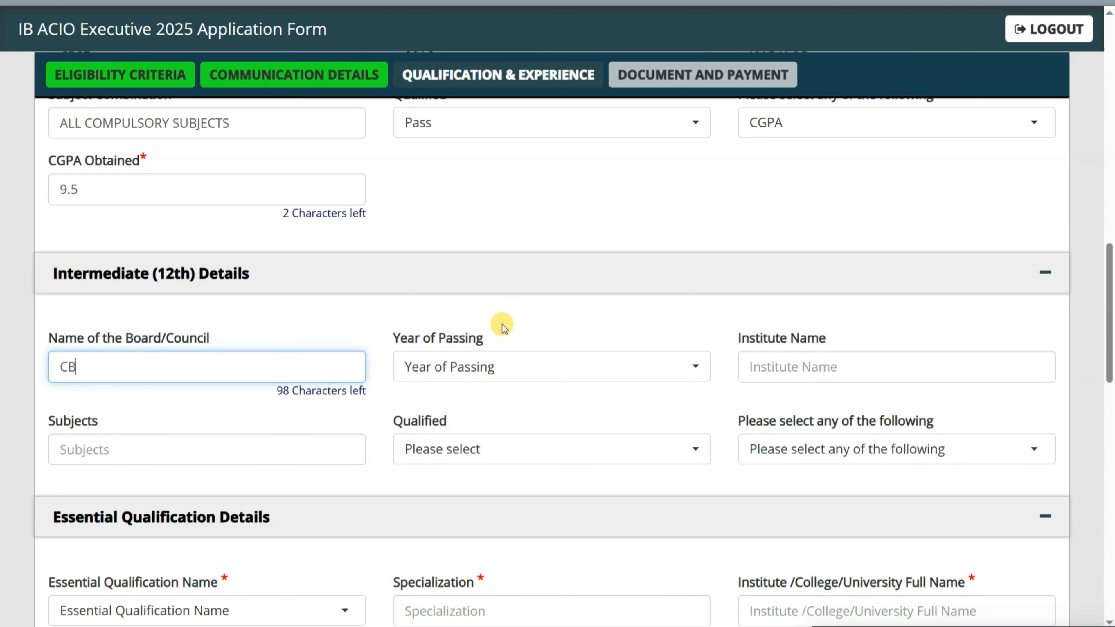
text(SE)
key(Tab)
text(2017)
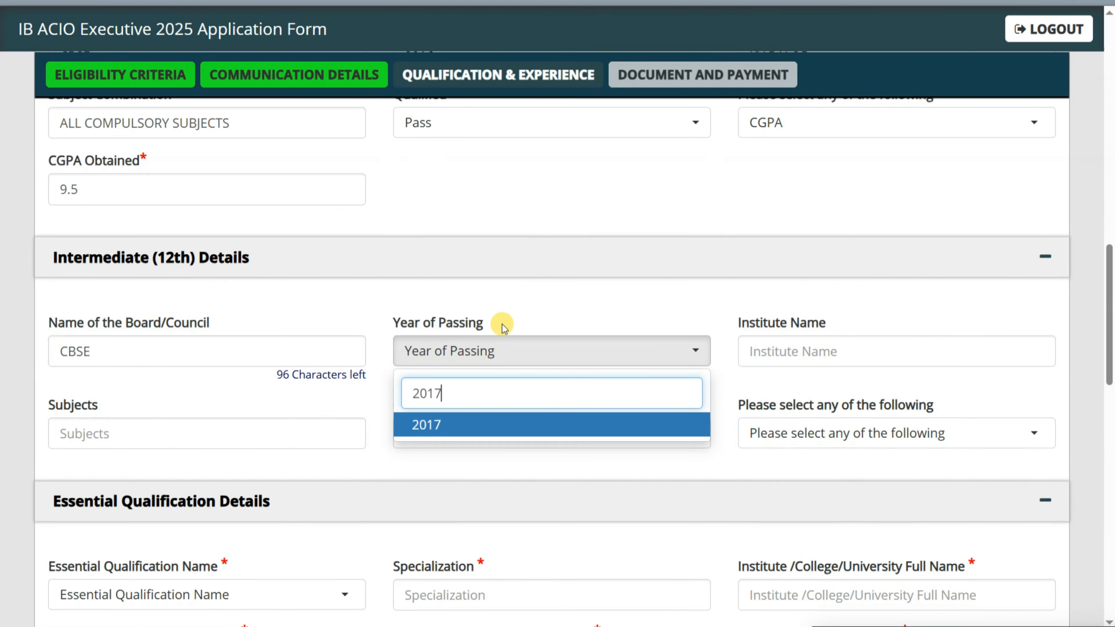
key(Return)
click(678, 115)
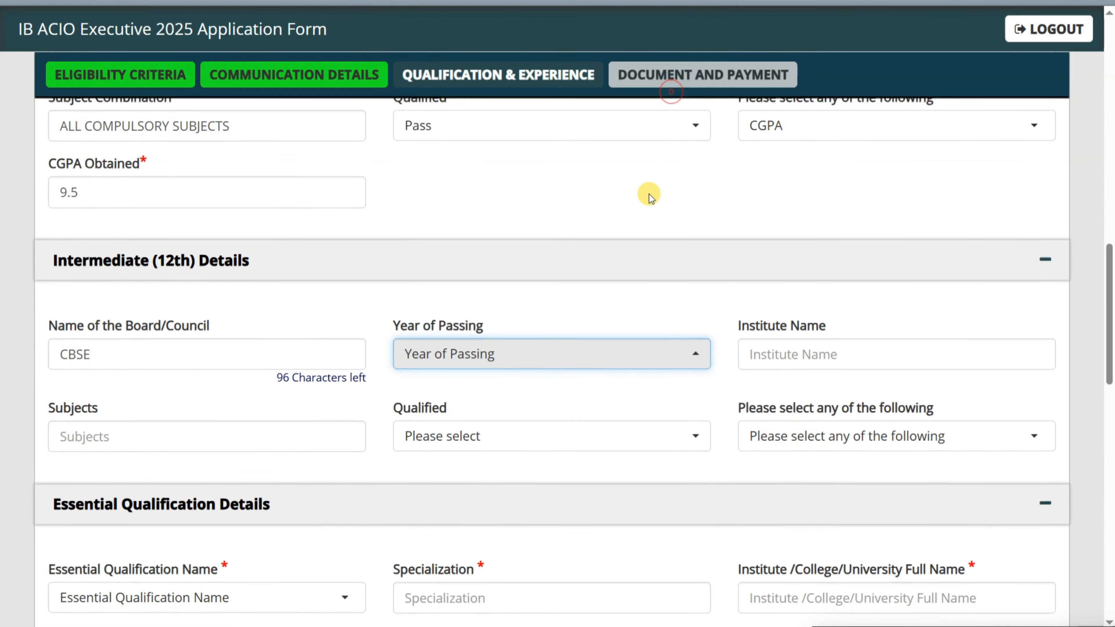
scroll(647, 192, up, 2)
scroll(635, 232, down, 1)
click(461, 450)
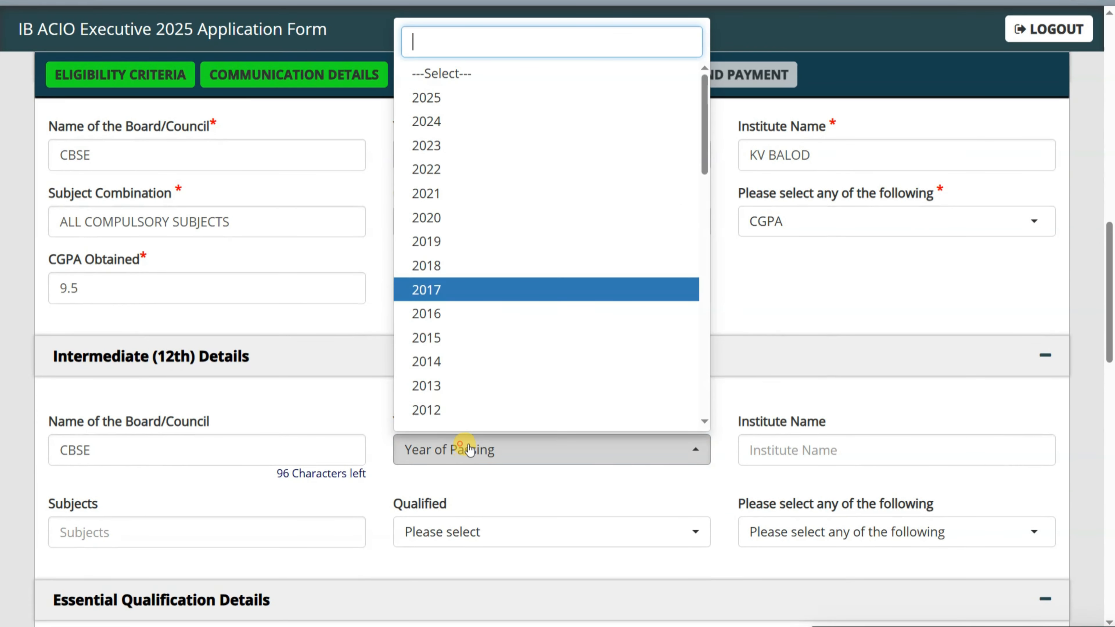
key(Up)
key(Return)
- Enter institute KV BALOD, subjects PHYSICS CHEMISTRY MATHEMATICS, and mark the 12th as Pass
click(822, 436)
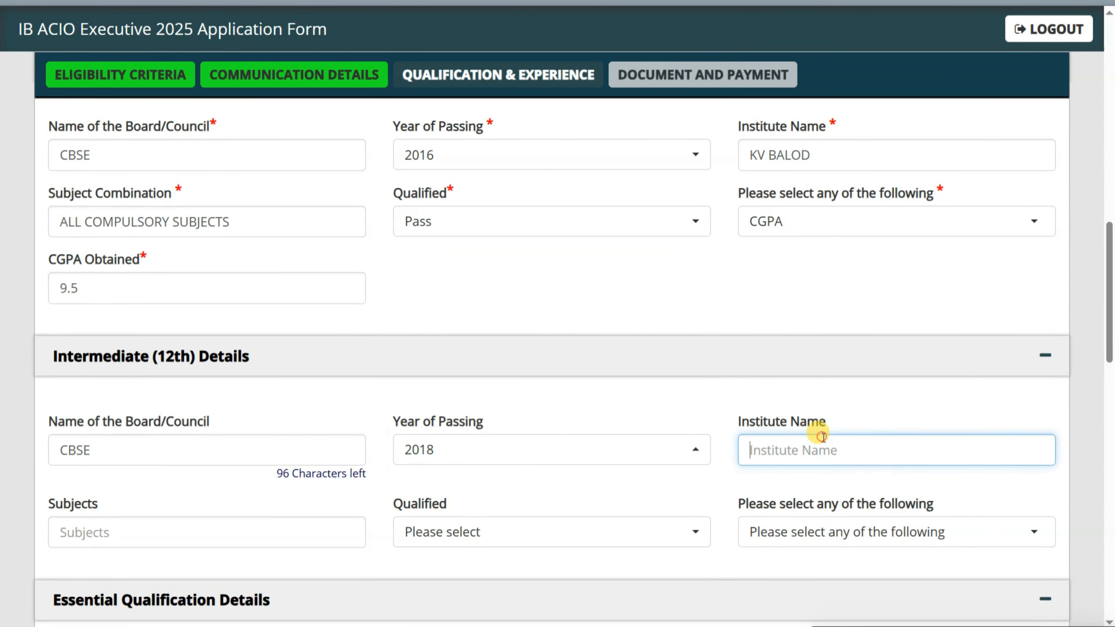
text(KV BALOD)
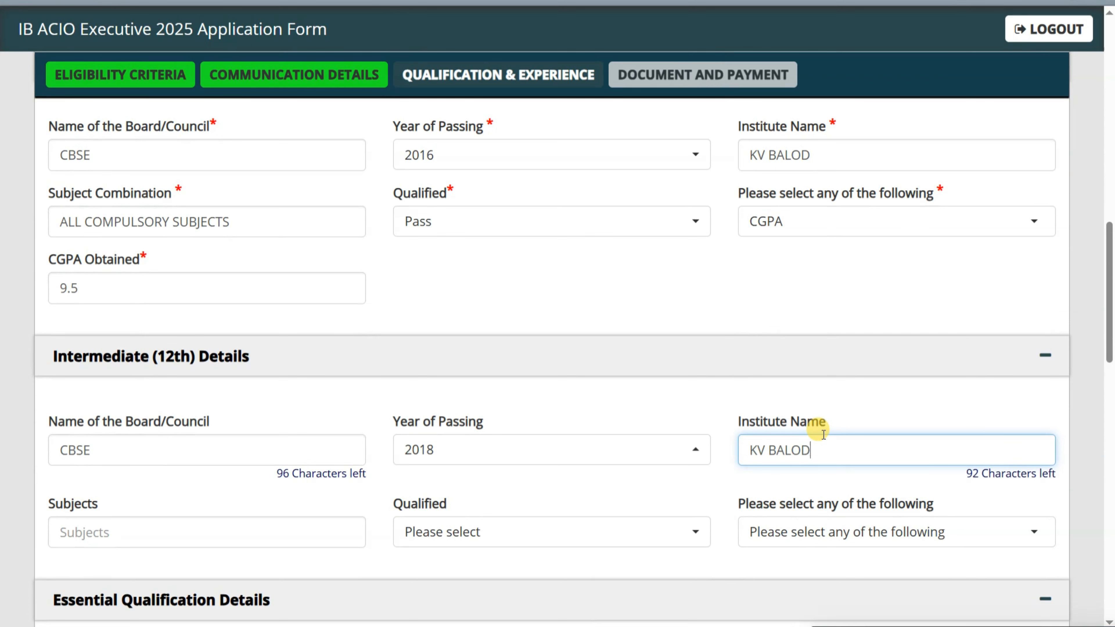
key(Tab)
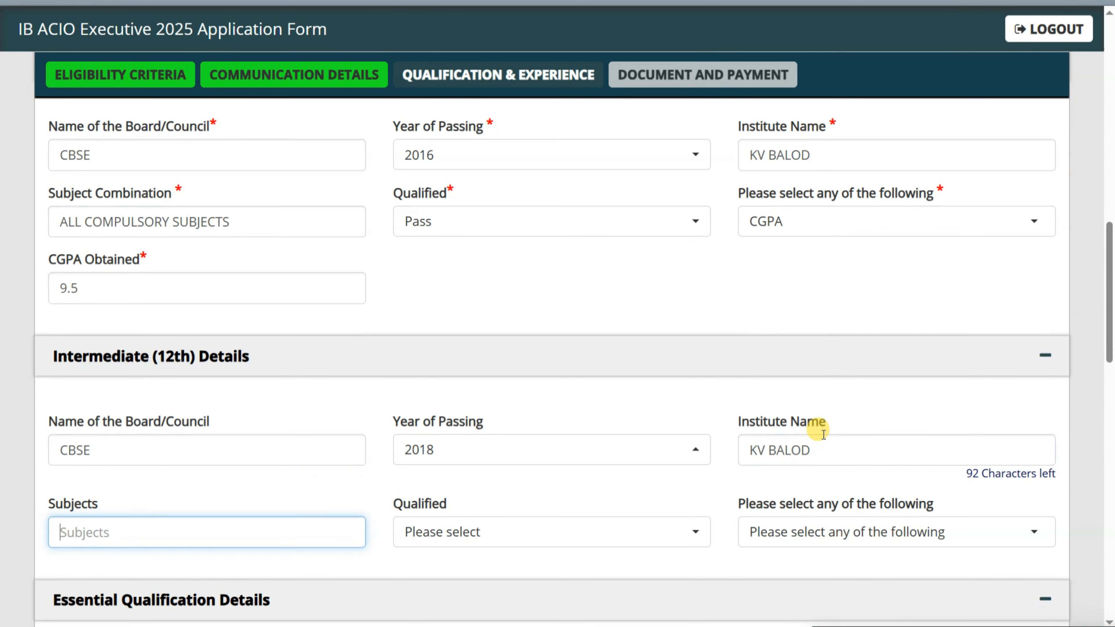
text(PHYSICS)
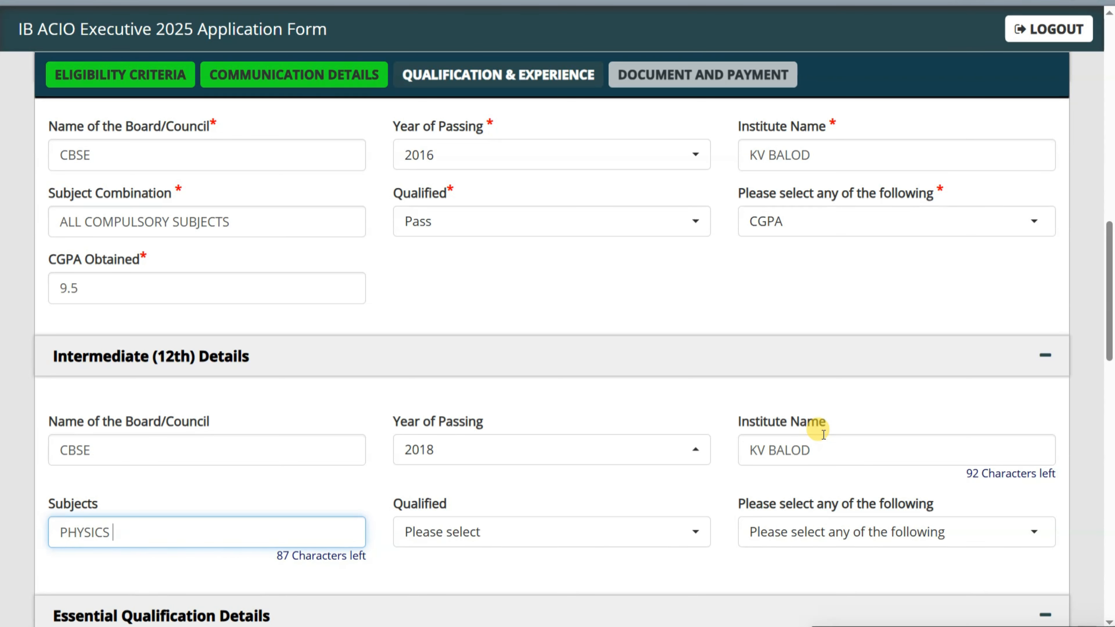
text( CHEMISTRY MA)
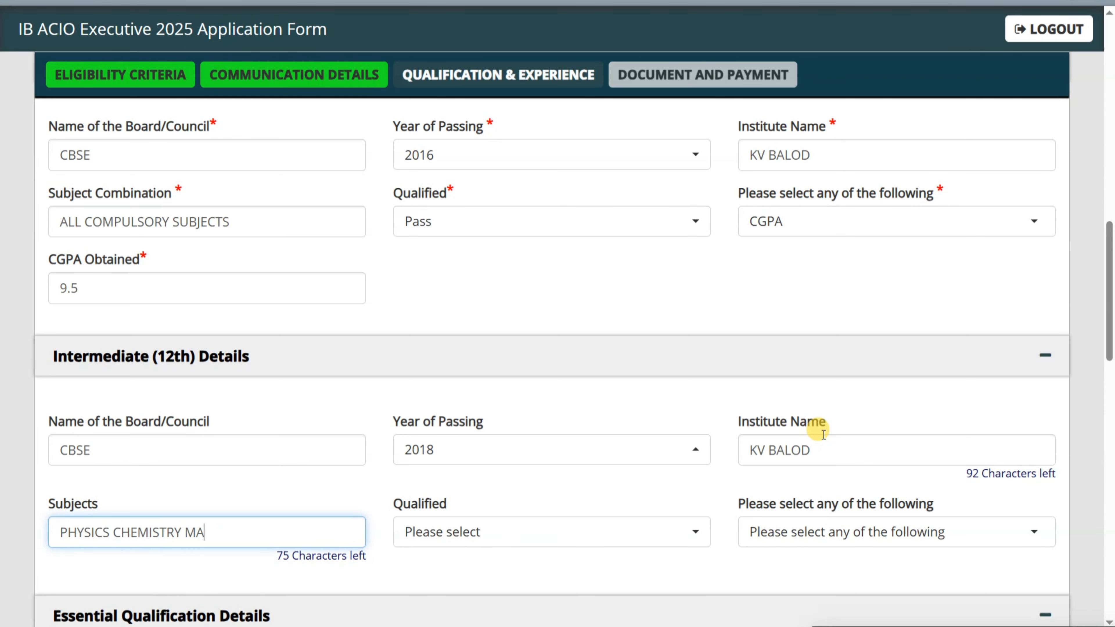
text(THEMATICS)
key(Tab)
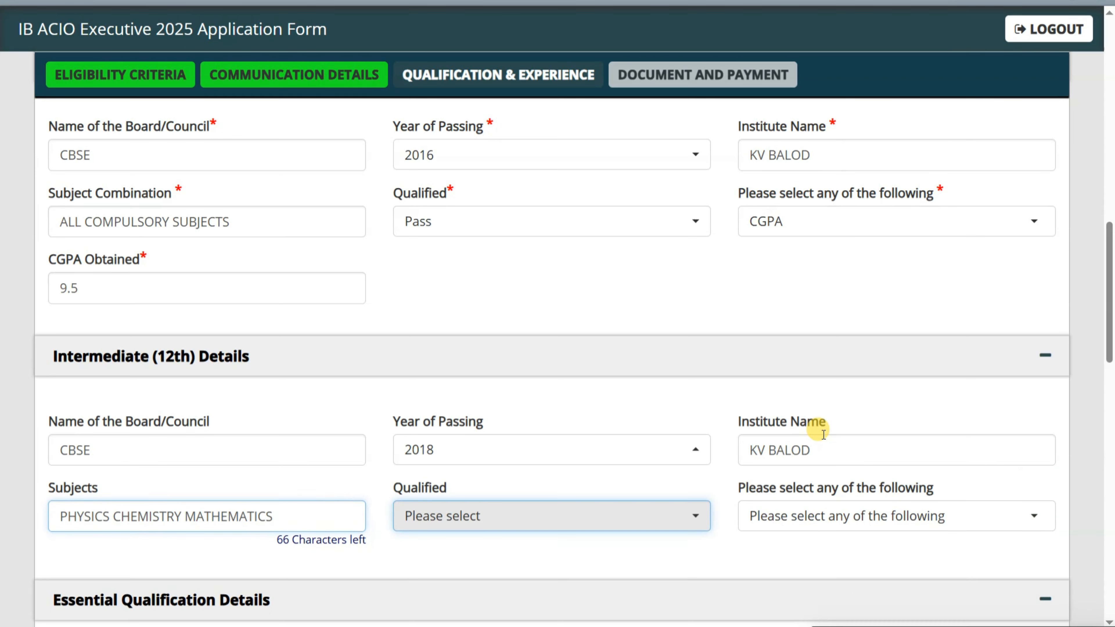
scroll(785, 448, down, 3)
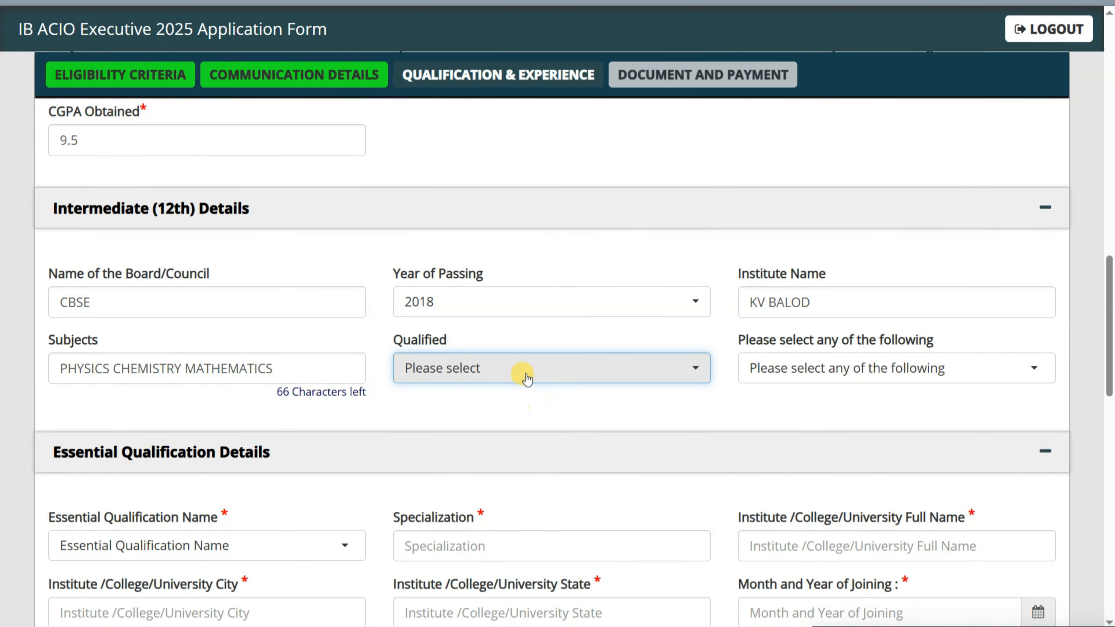
click(522, 370)
click(492, 457)
- Choose Percentage as the 12th result type and enter 92.50
scroll(555, 442, down, 2)
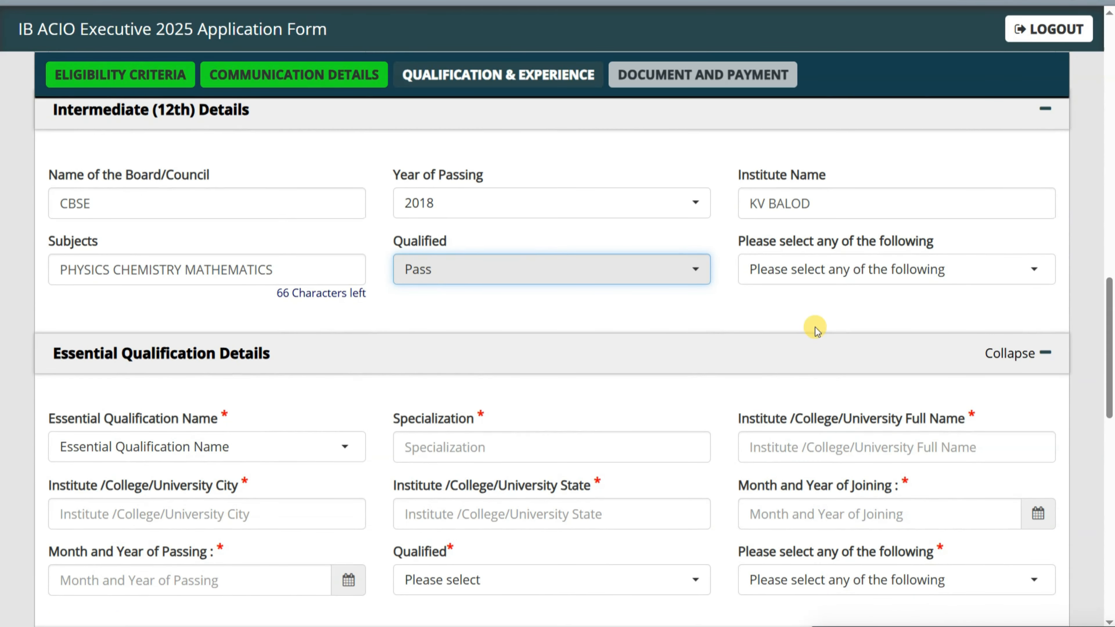
click(848, 269)
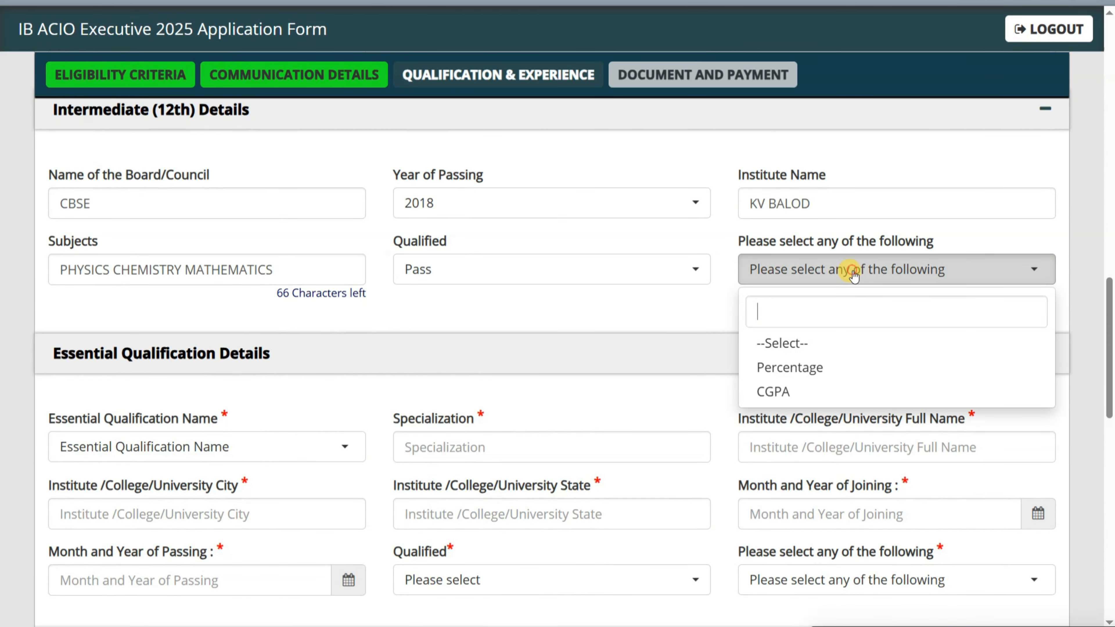
click(790, 368)
click(219, 351)
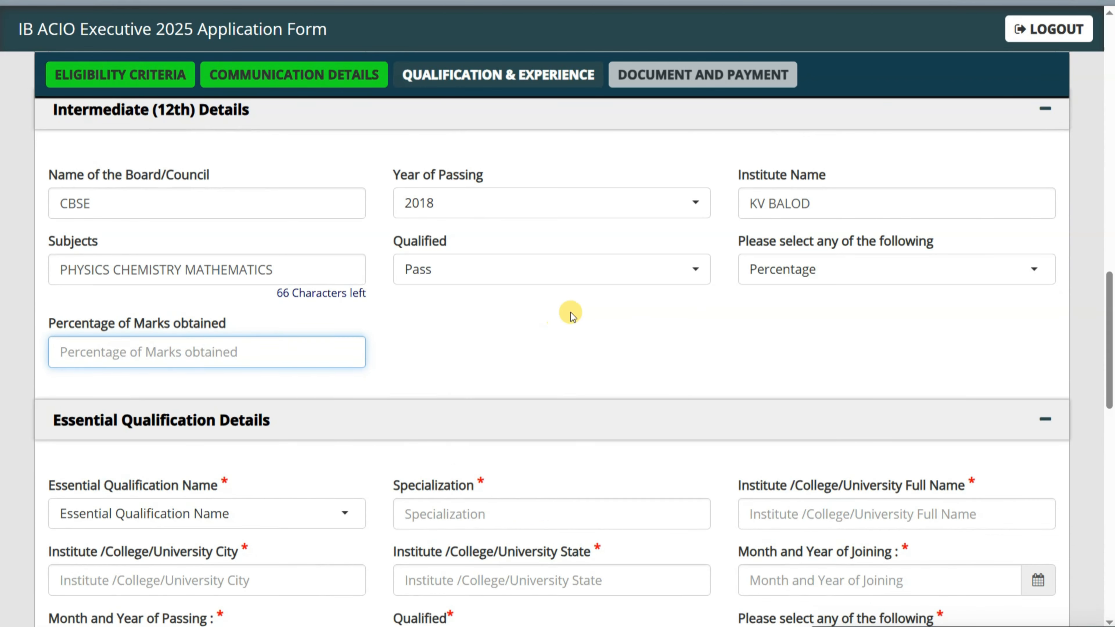
text(92.)
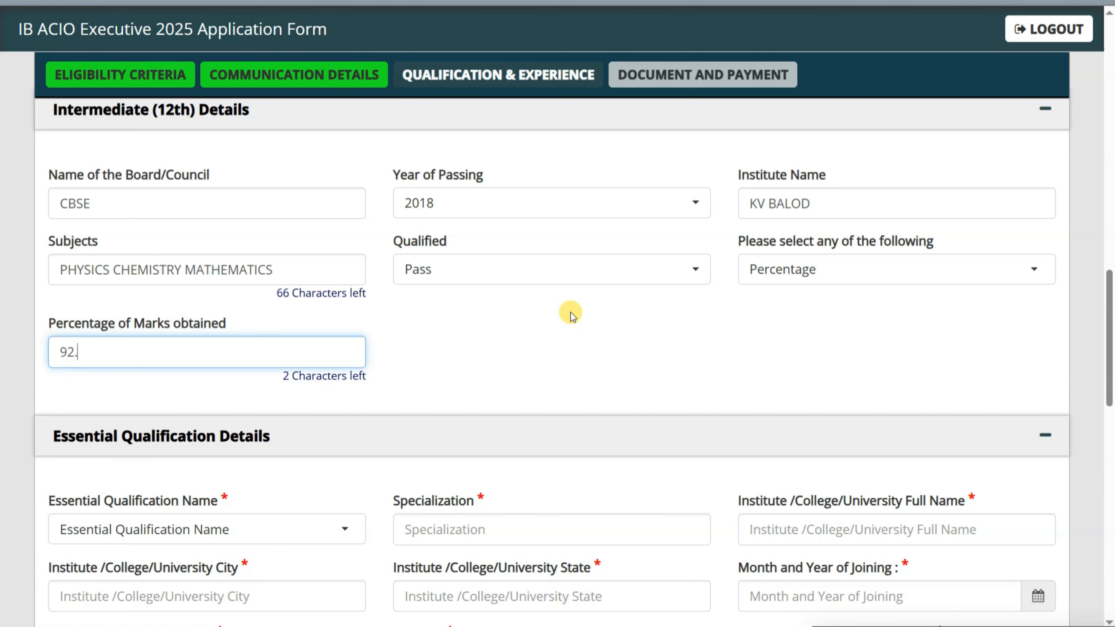
text(50)
click(510, 315)
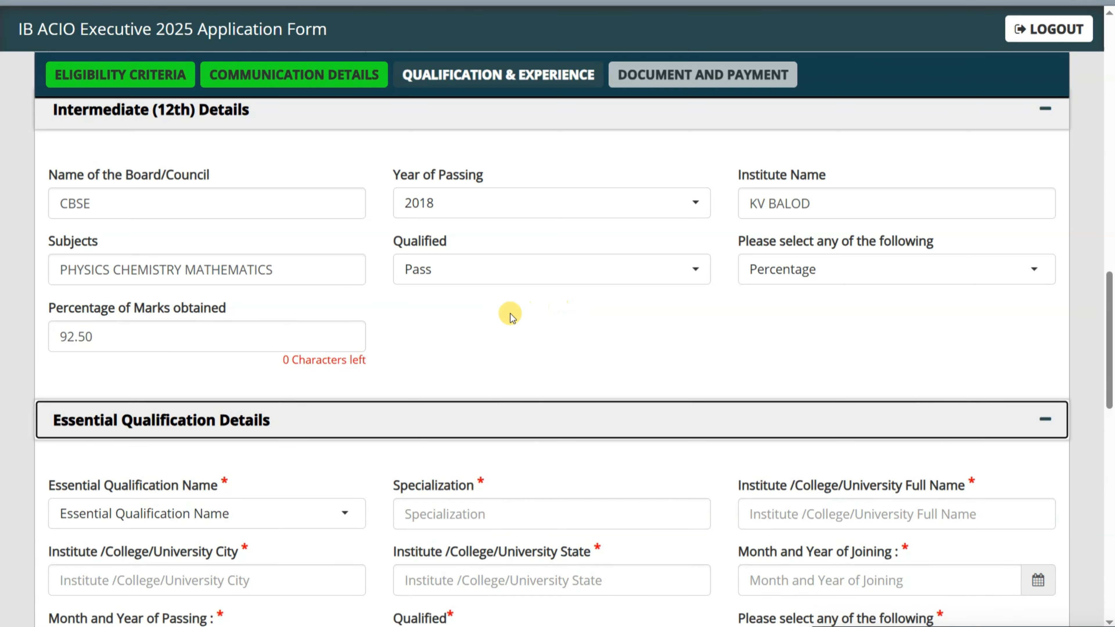
scroll(509, 315, down, 2)
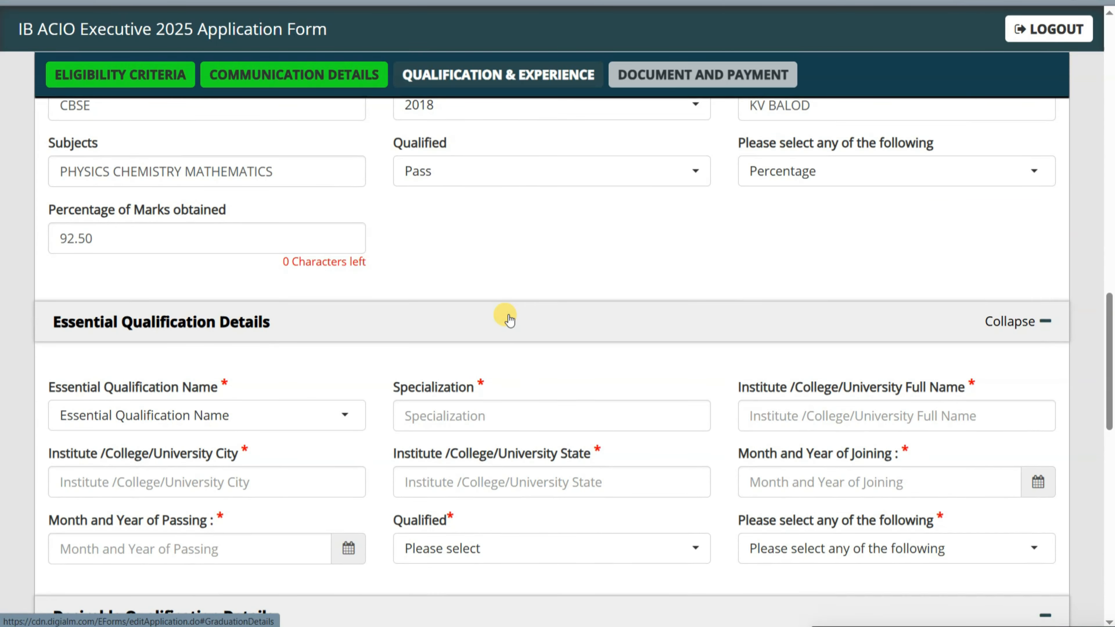
scroll(509, 315, down, 2)
scroll(508, 314, down, 2)
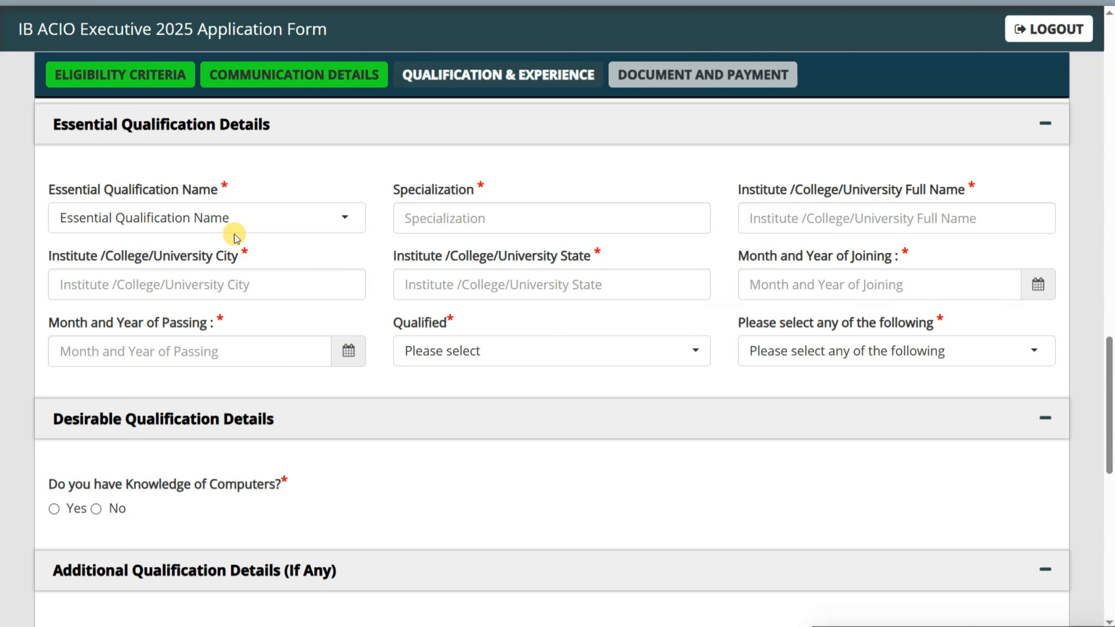
- Choose Graduation as the essential qualification with specialization B.TECH CIVIL ENGINEERING
click(215, 217)
click(200, 315)
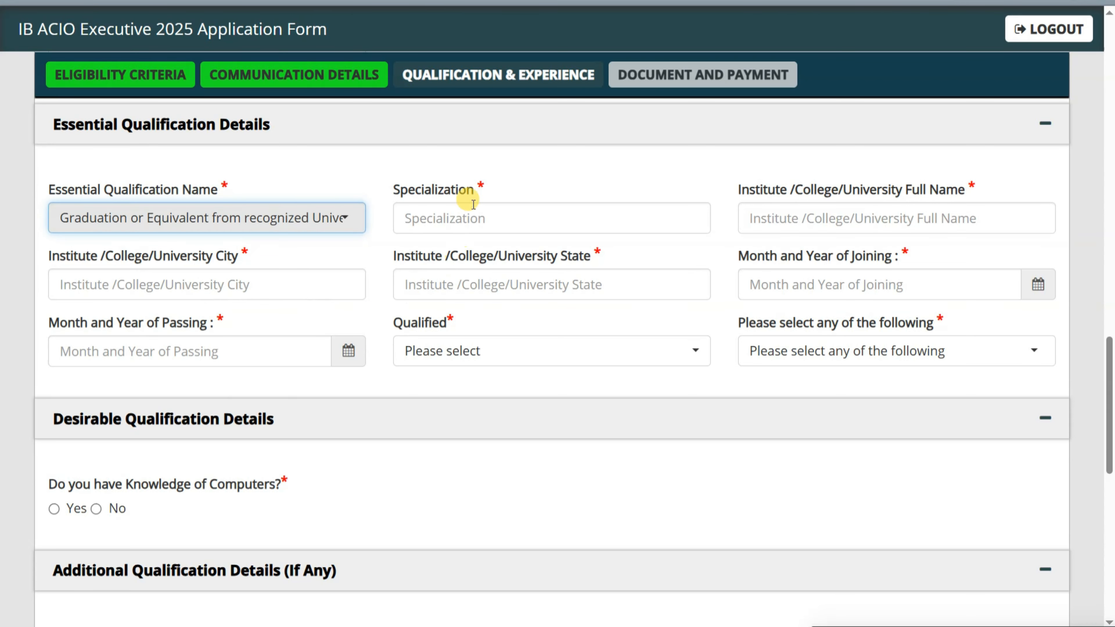
click(467, 209)
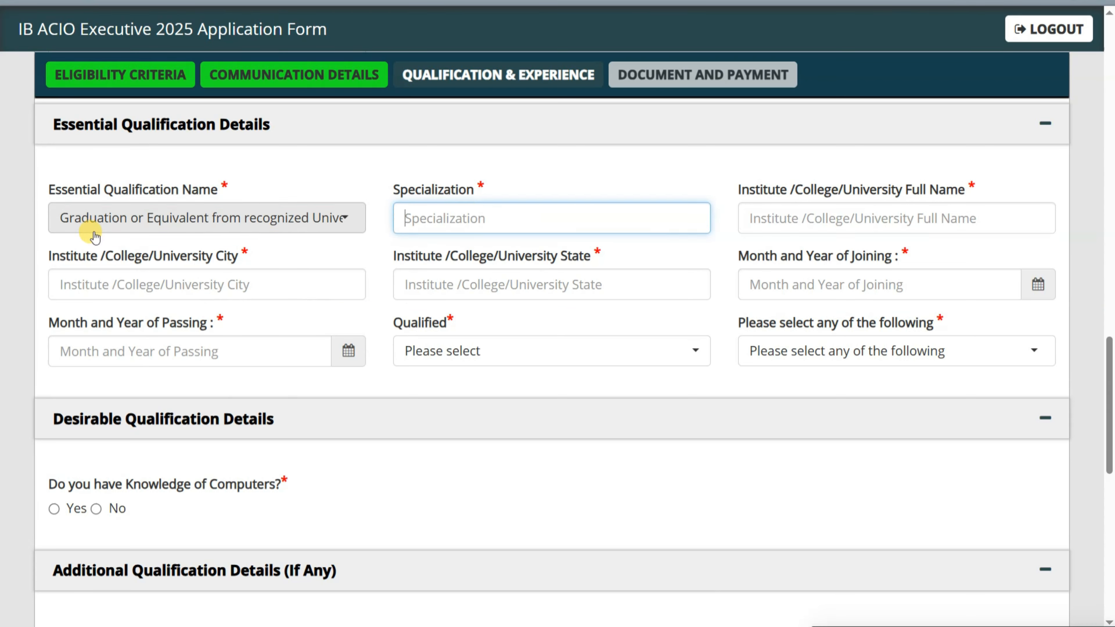
click(458, 207)
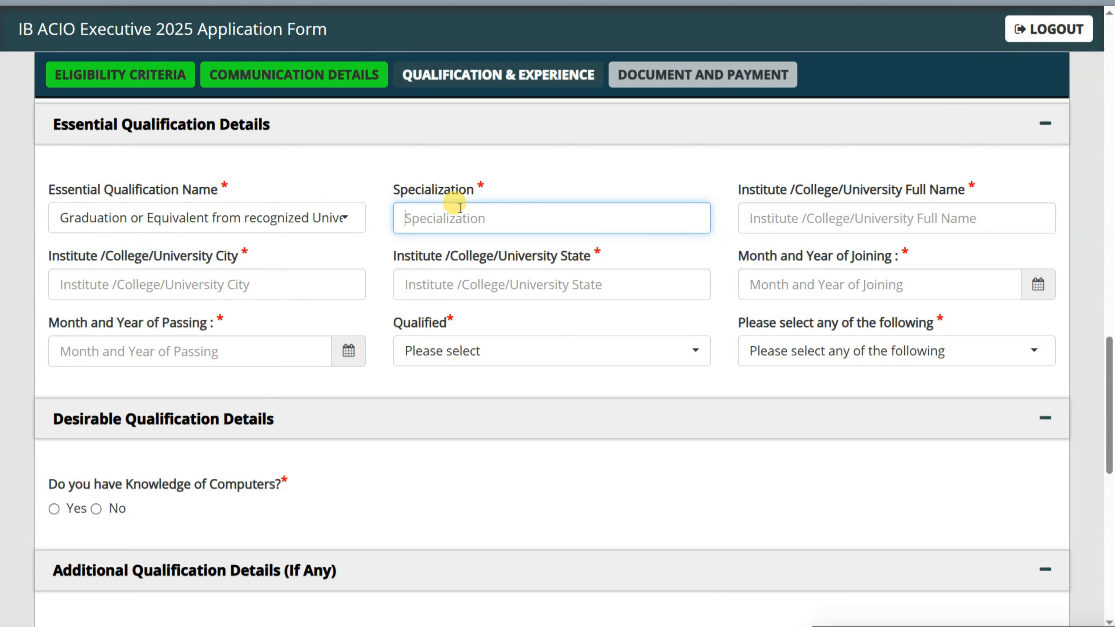
text(B.TECH)
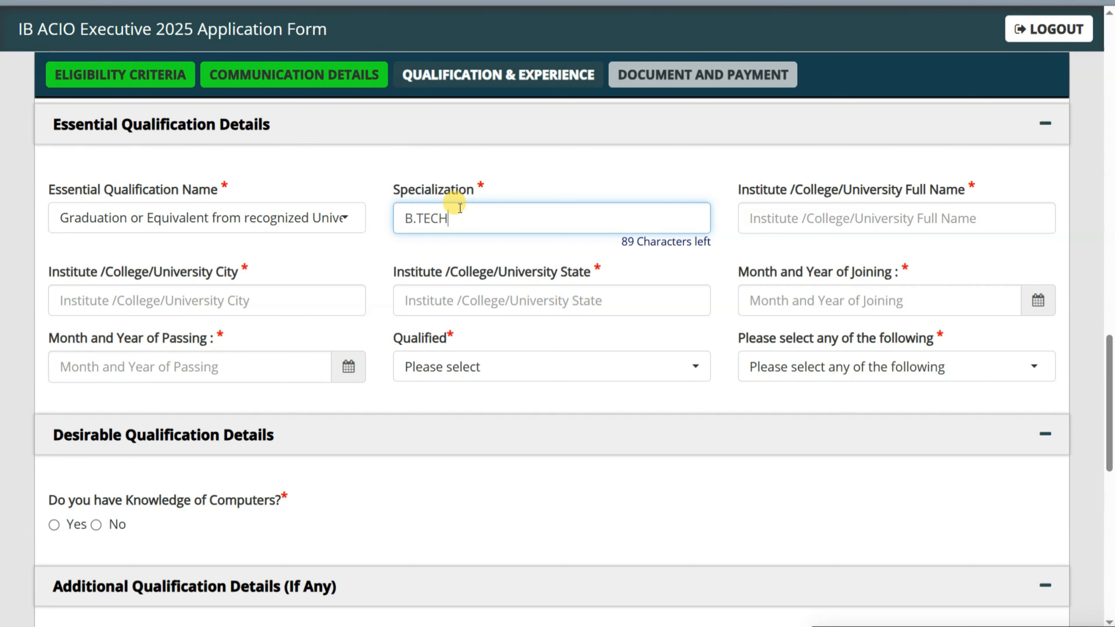
key(Tab)
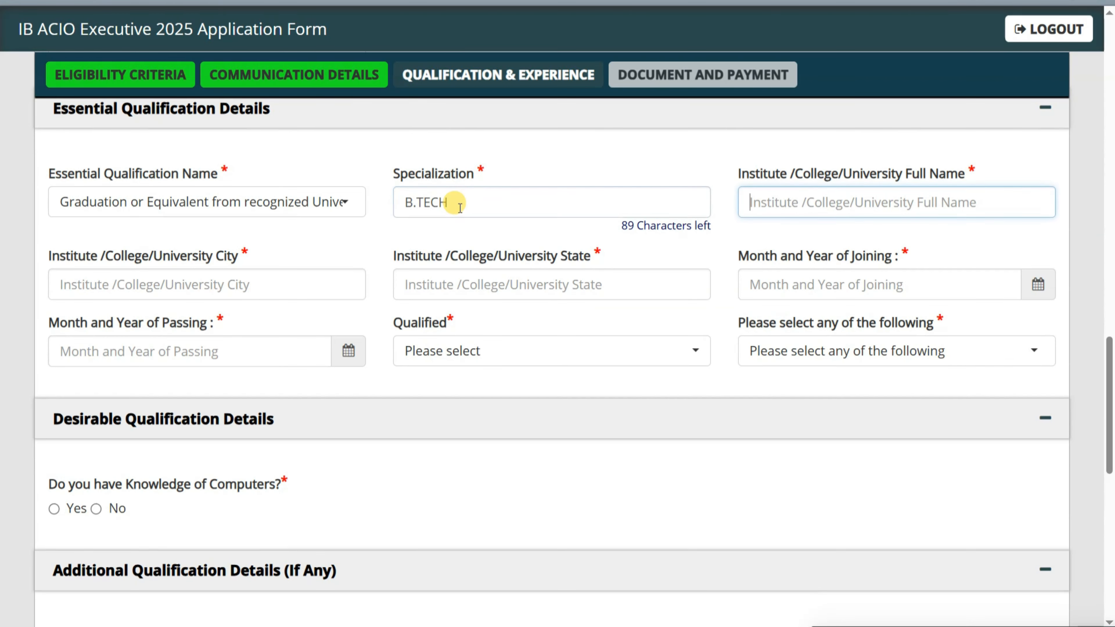
key(shift+Tab)
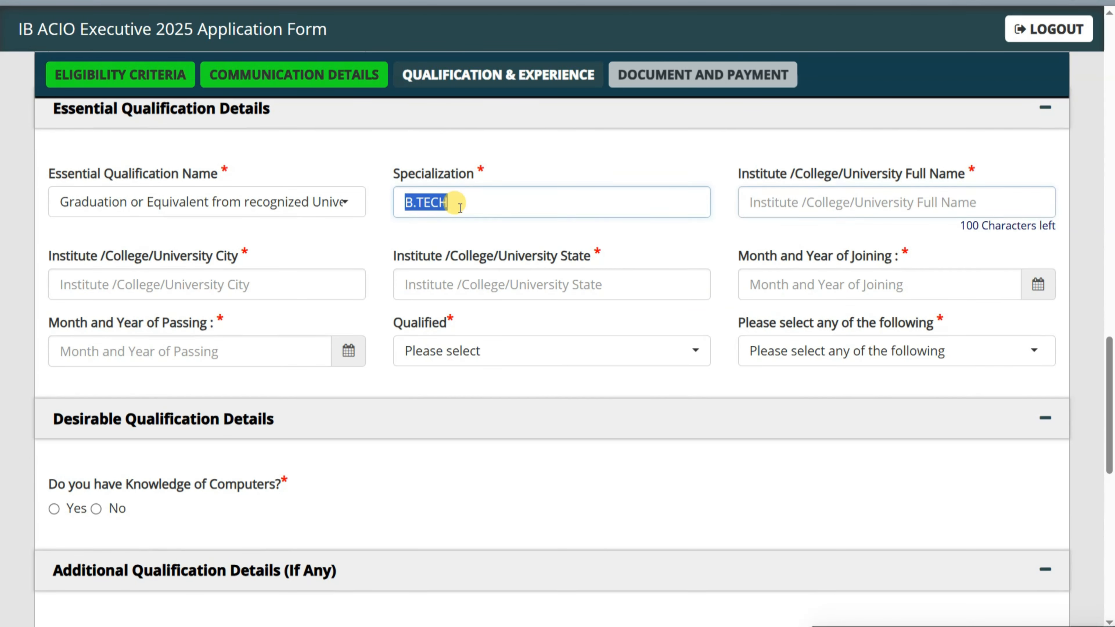
click(460, 208)
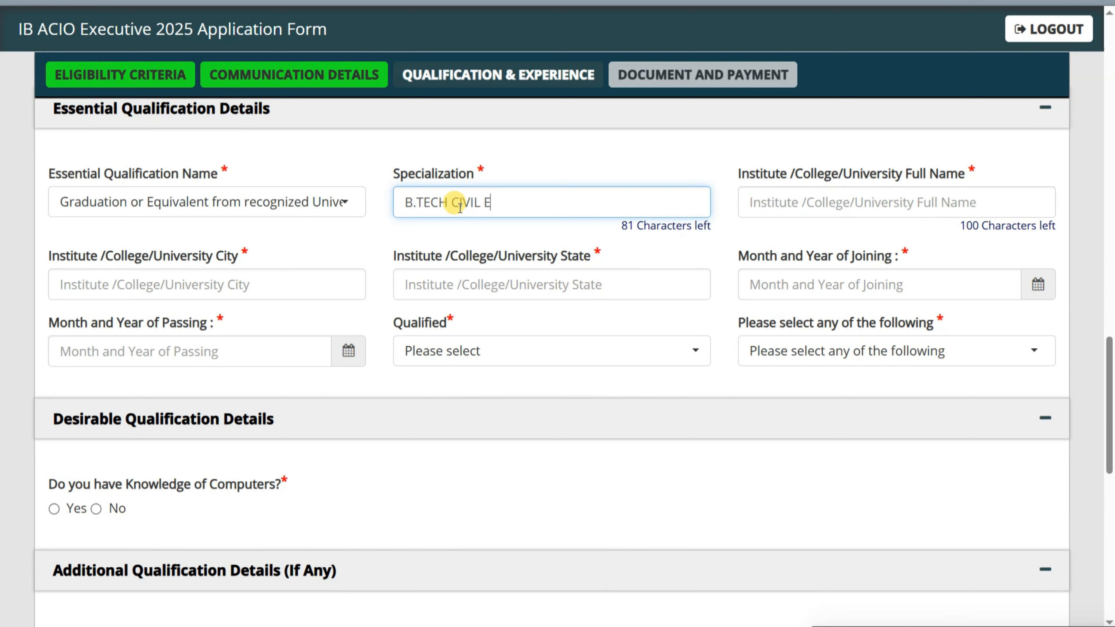
key(Tab)
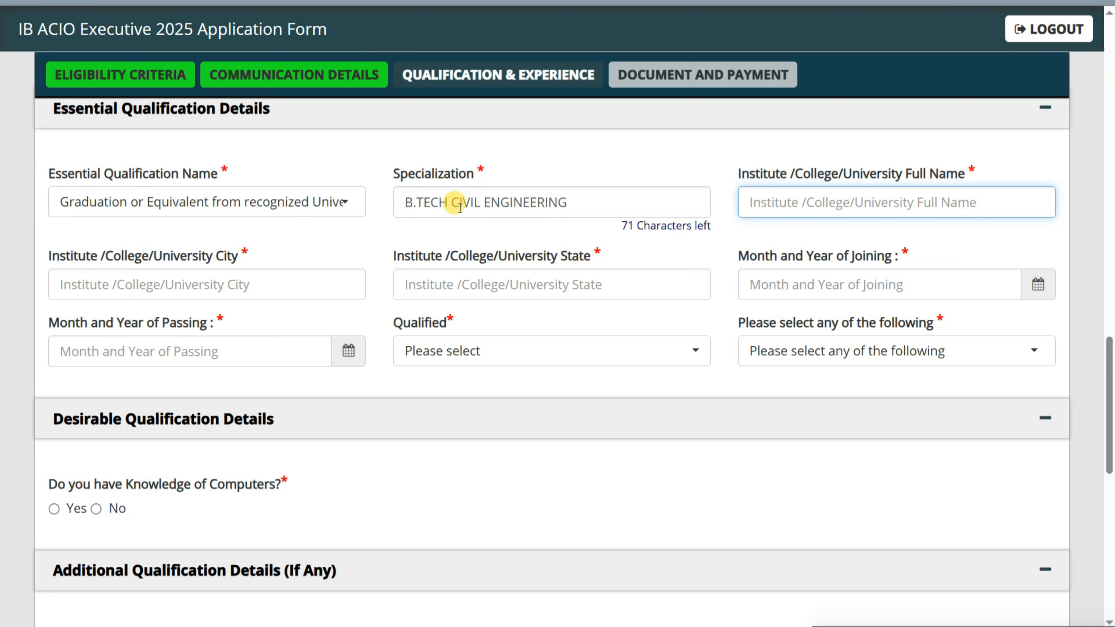
- Enter institute BIT DURG, city DURG and state CHHATTISGARH, dismissing the VNC Viewer popup
text(BIT DURG)
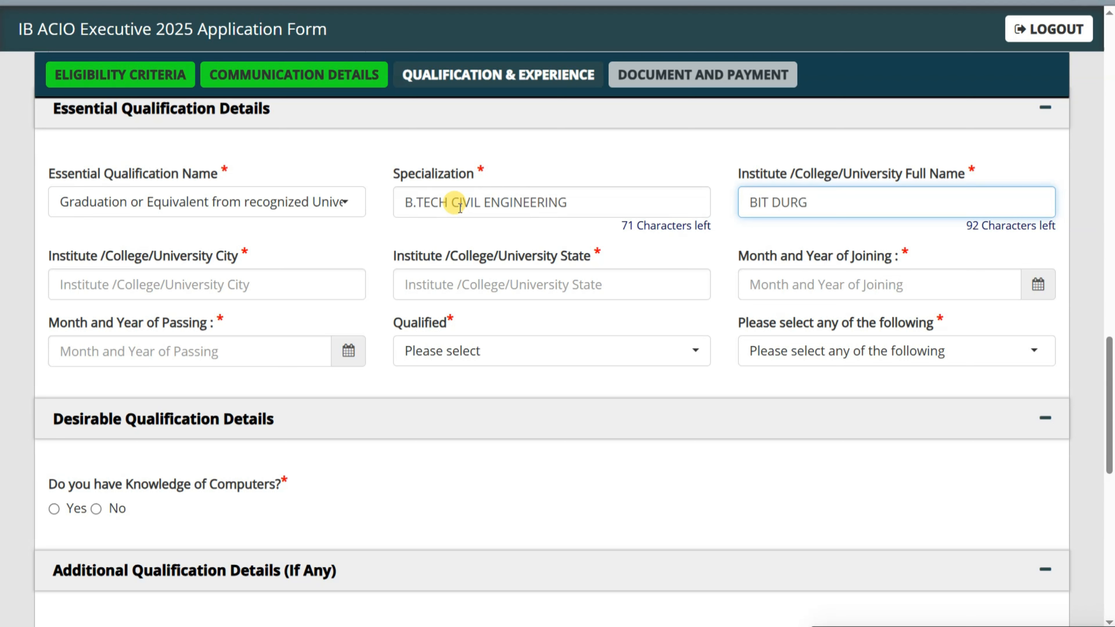
key(Tab)
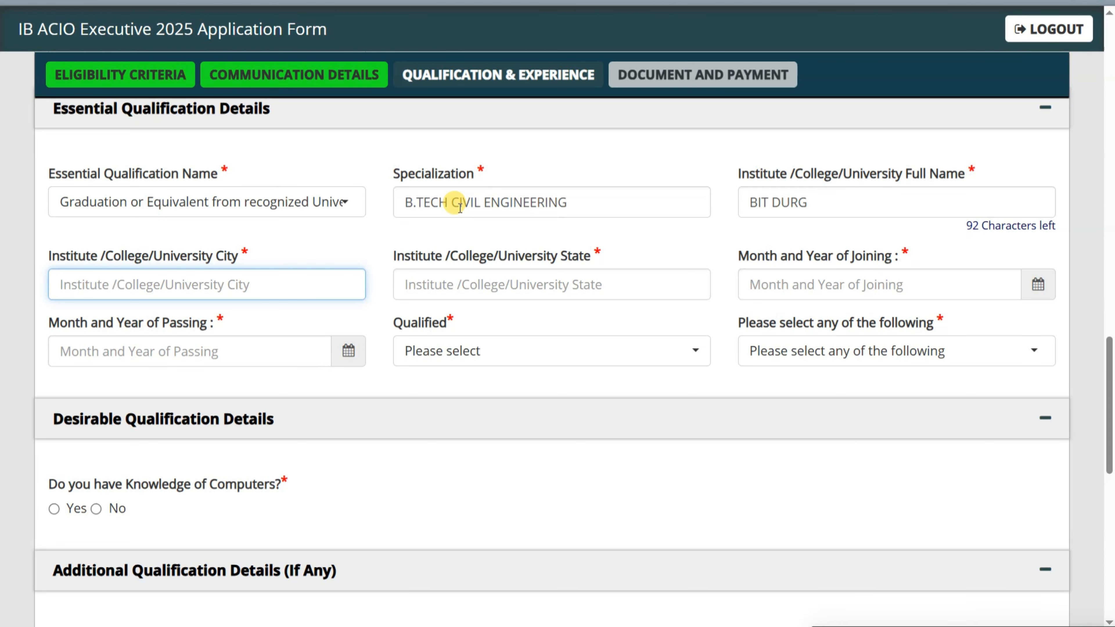
text(DURG)
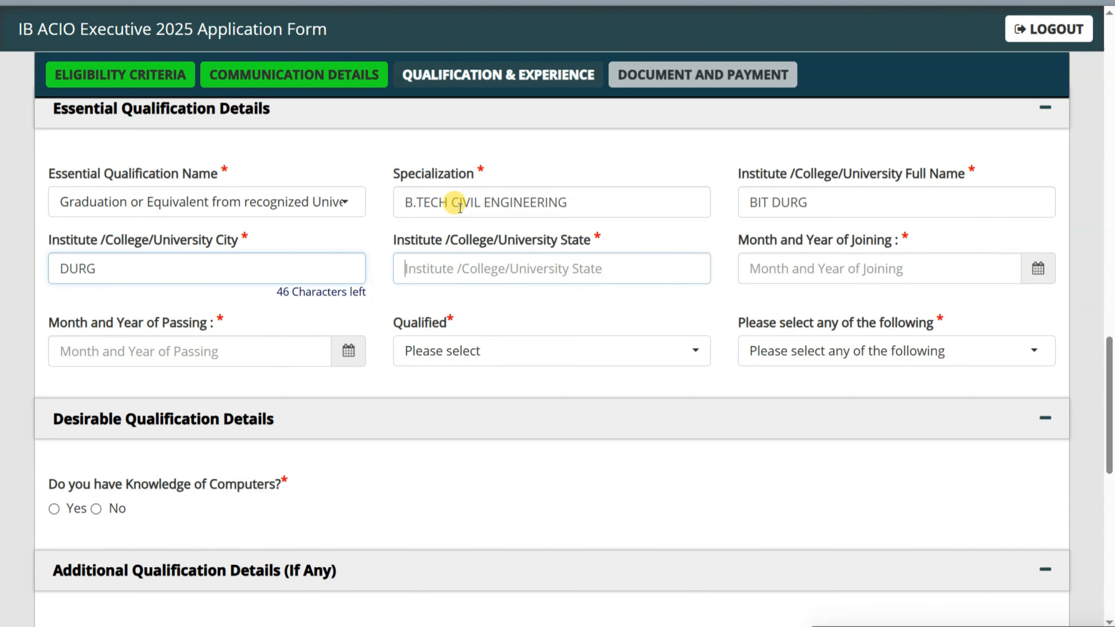
key(Tab)
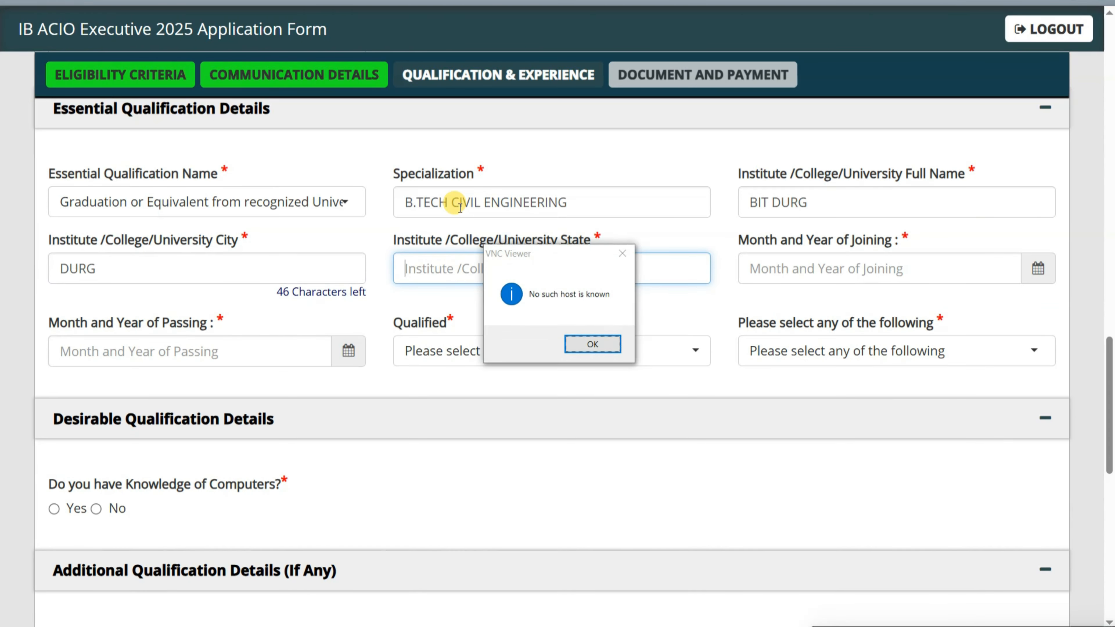
click(587, 345)
text(CH)
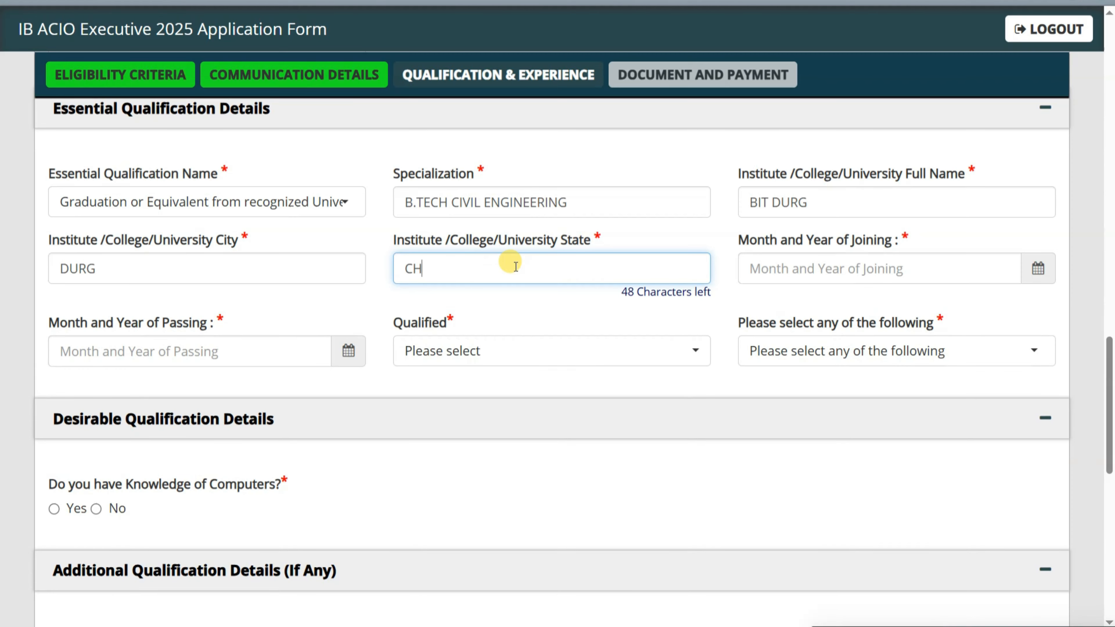
text(HATTISGARH)
key(Tab)
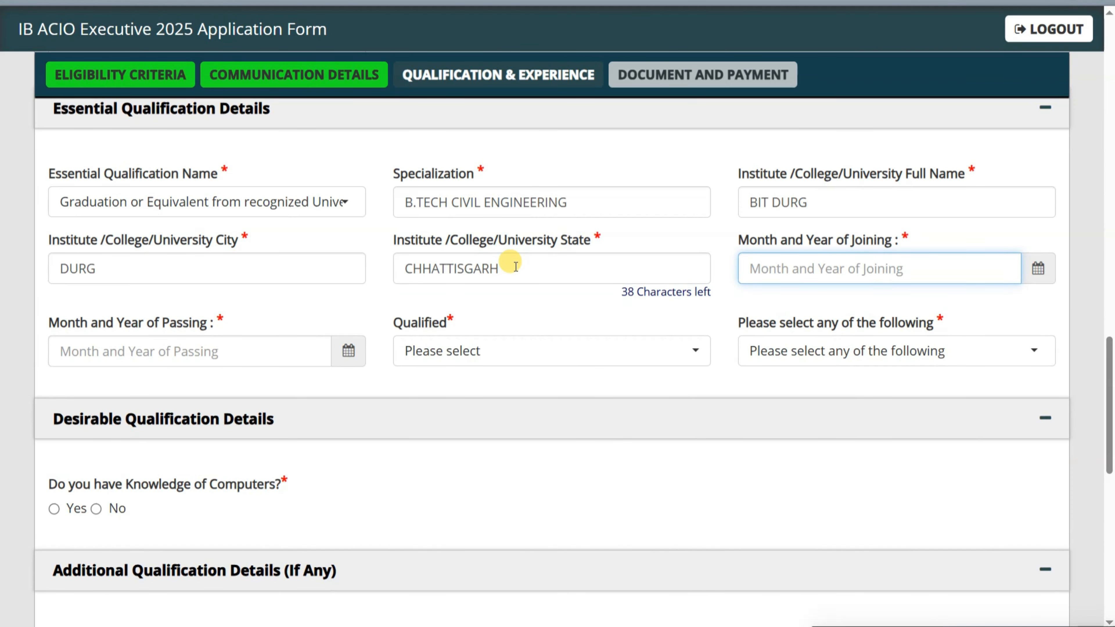
- Set graduation joining to July 2018 and passing to November 2022
scroll(904, 269, up, 6)
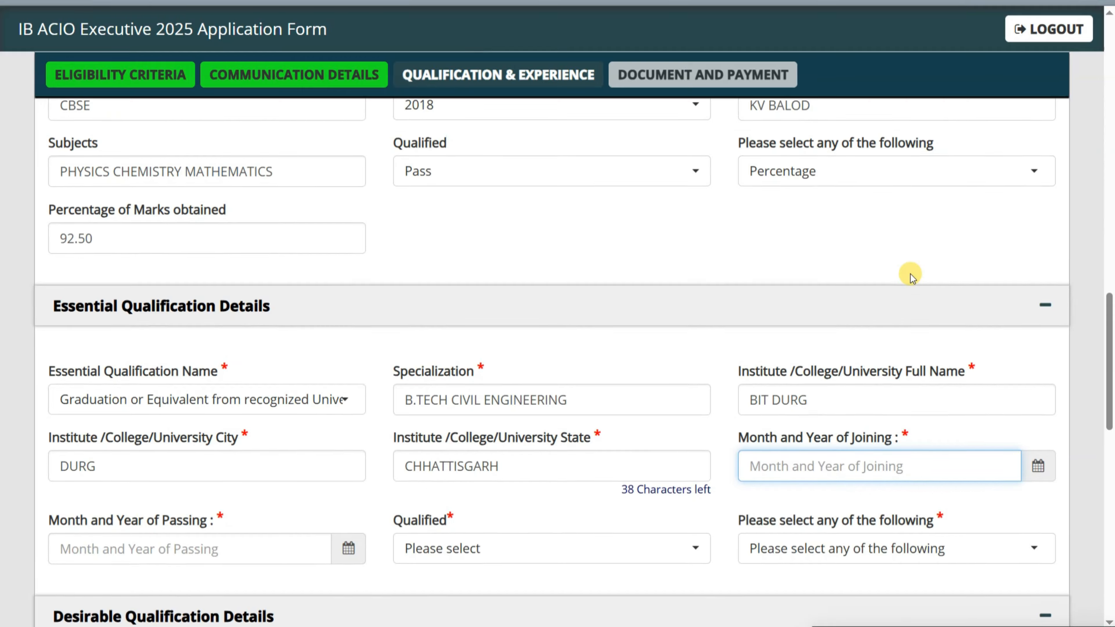
scroll(910, 279, down, 2)
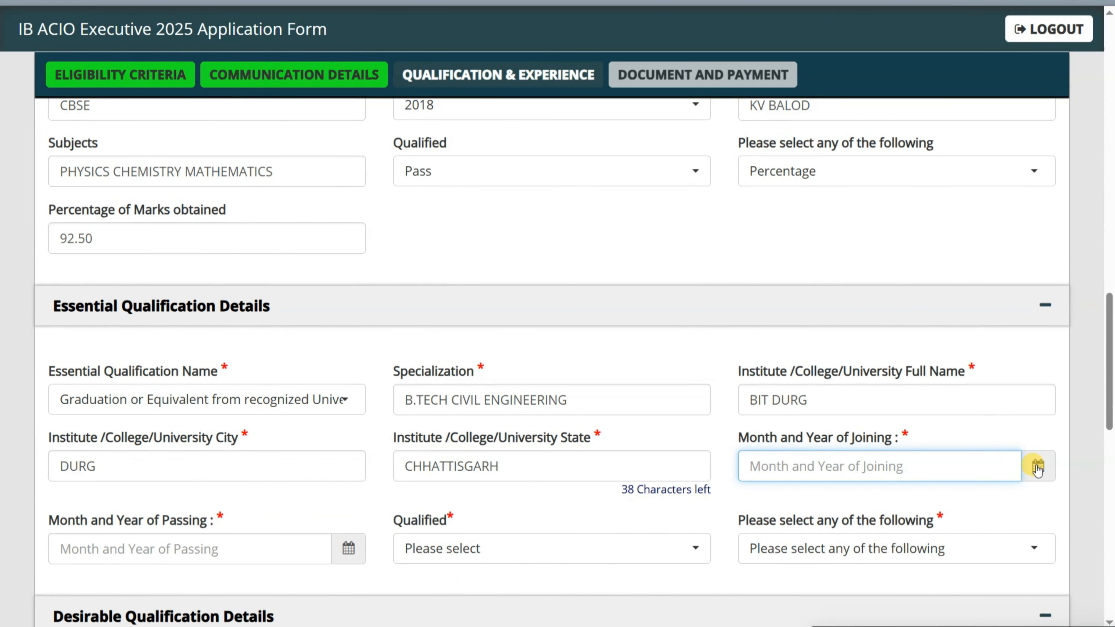
click(1038, 467)
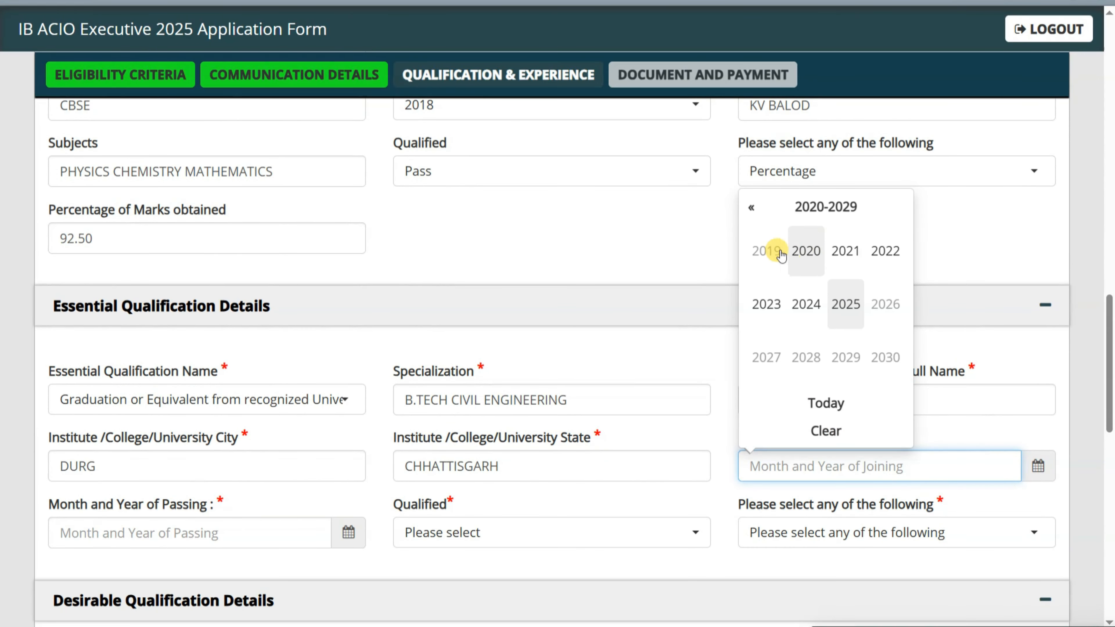
click(756, 210)
click(806, 357)
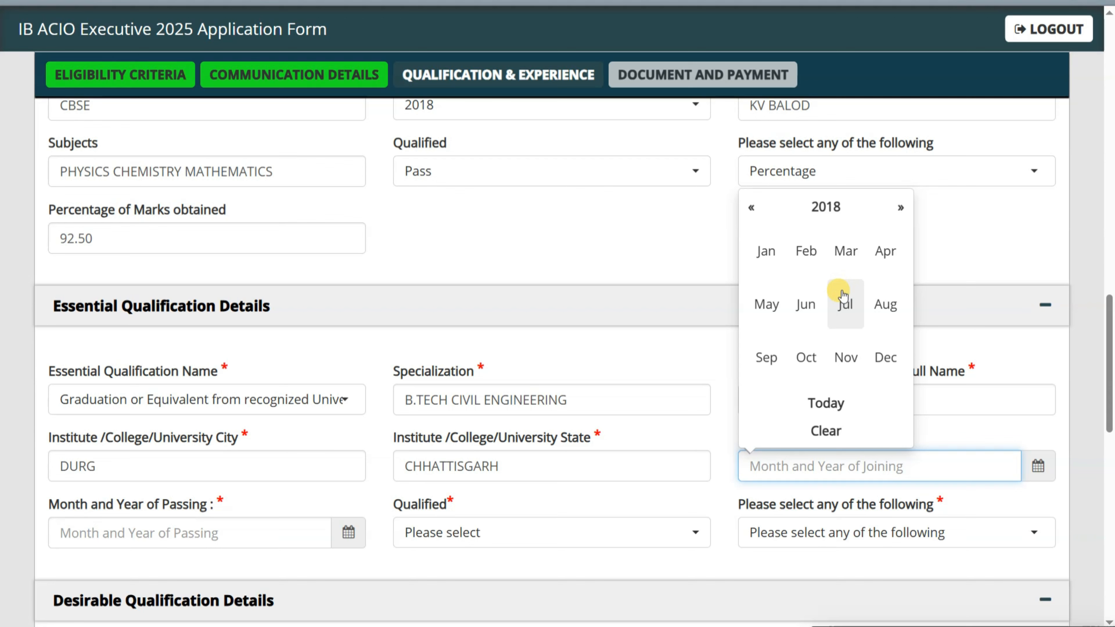
click(843, 307)
scroll(751, 443, down, 2)
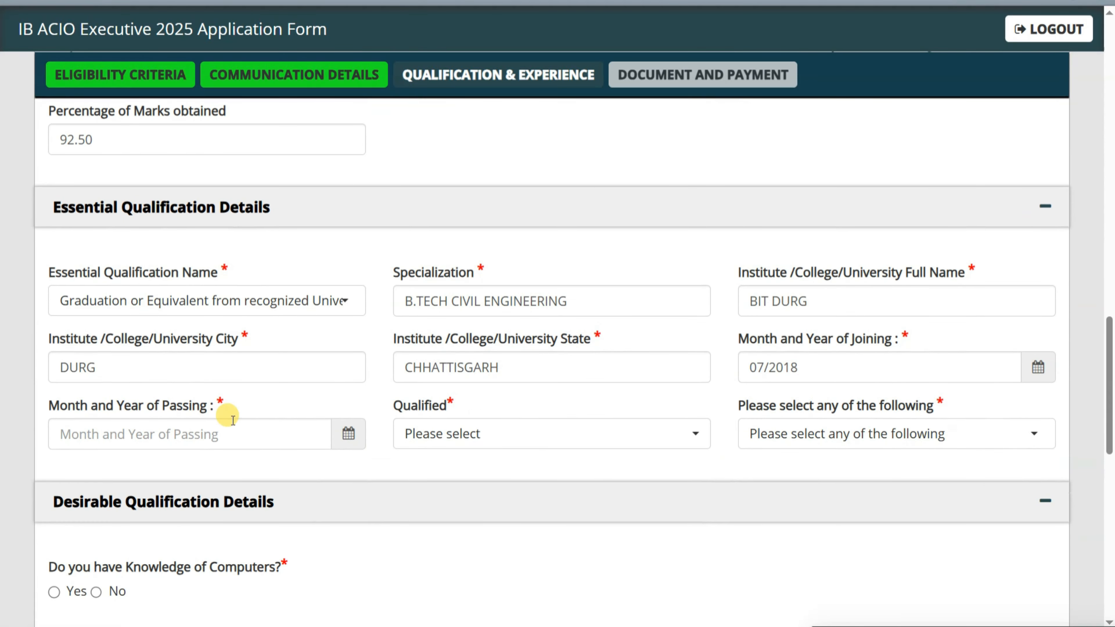
click(341, 439)
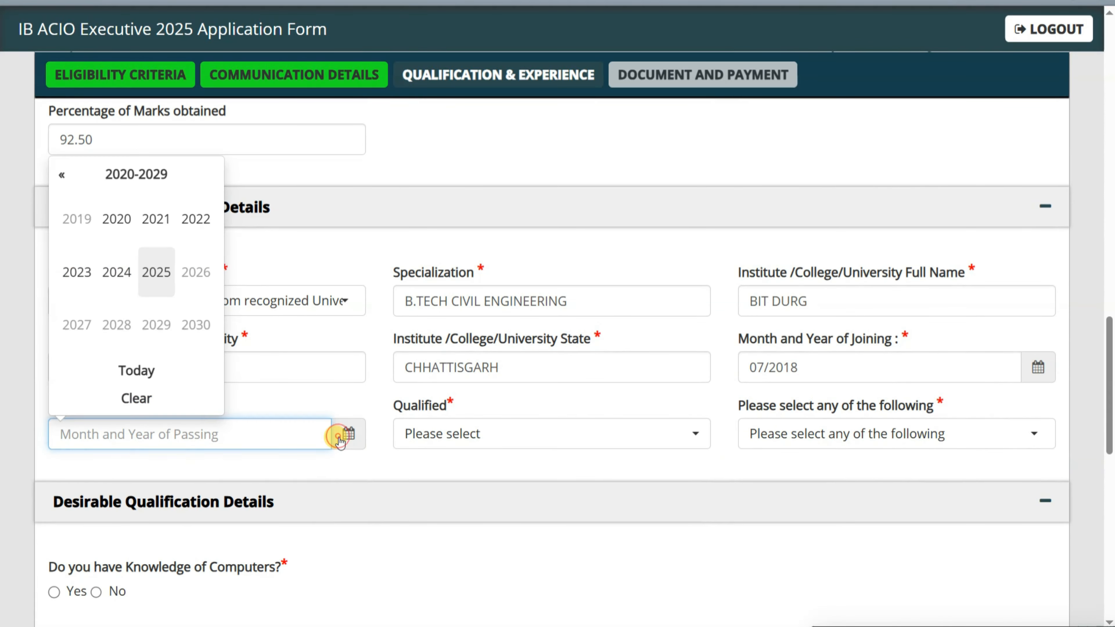
click(195, 222)
click(156, 325)
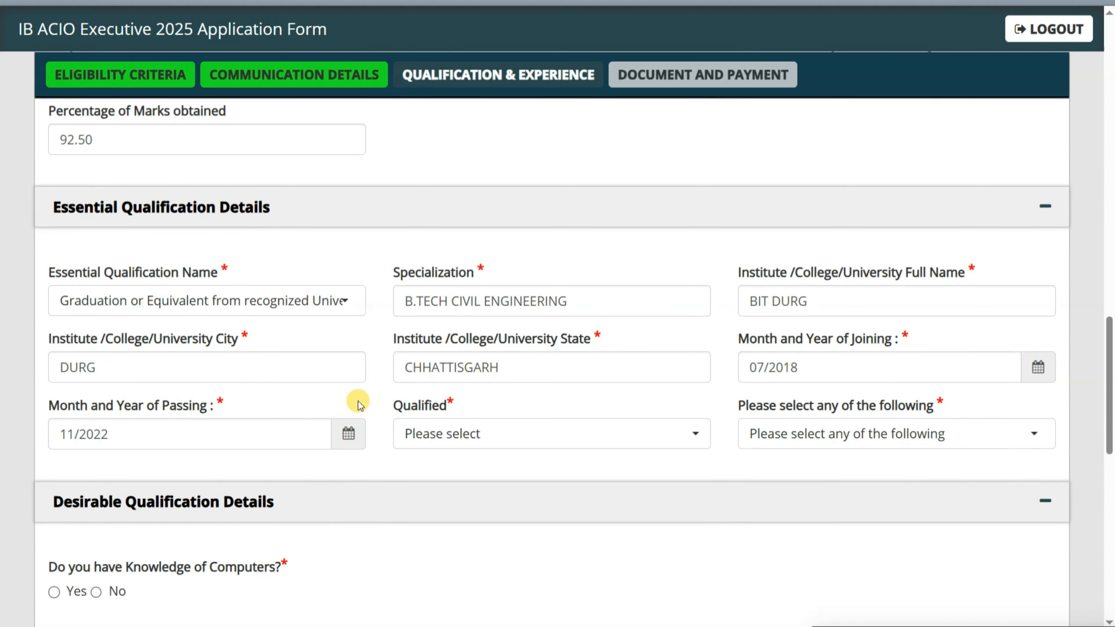
- Mark graduation as Pass and record 78.95 as the percentage of marks
click(438, 432)
click(428, 531)
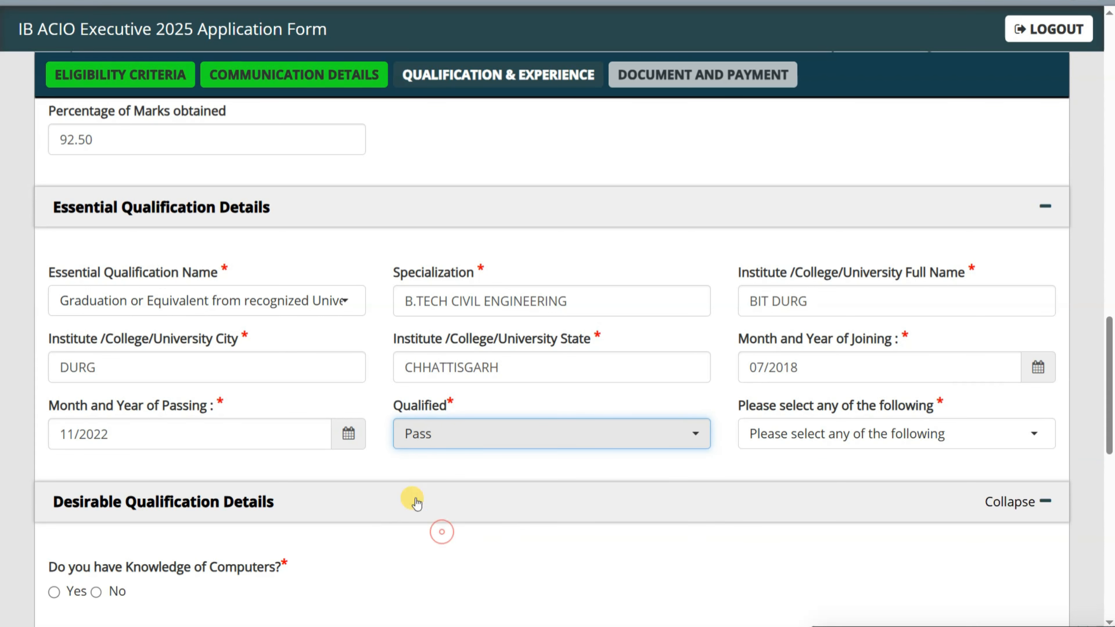
click(787, 434)
click(786, 530)
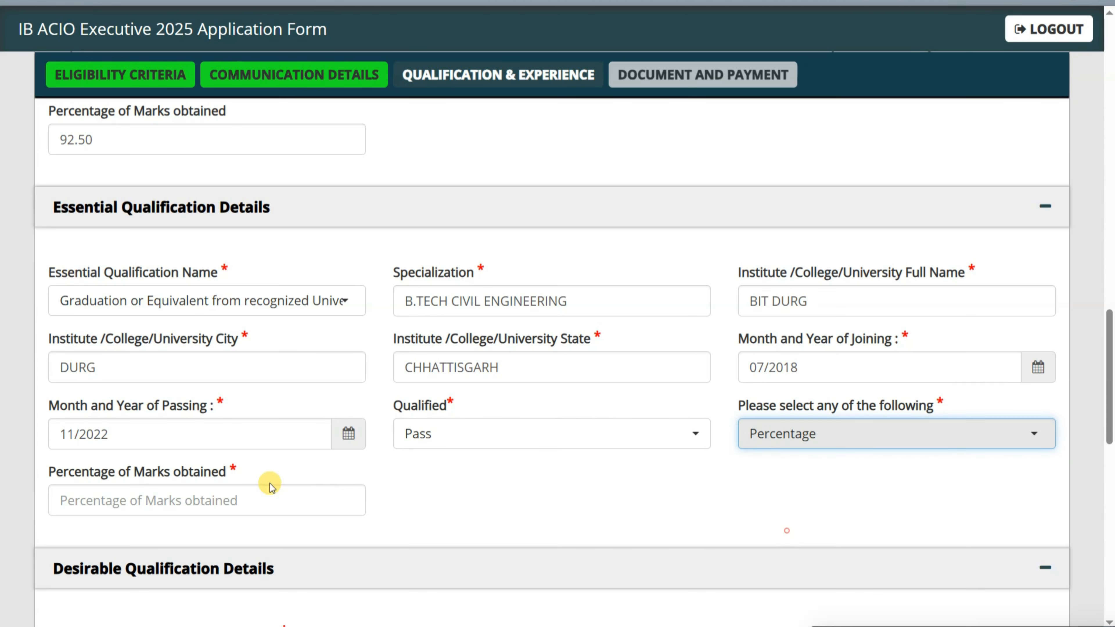
click(220, 498)
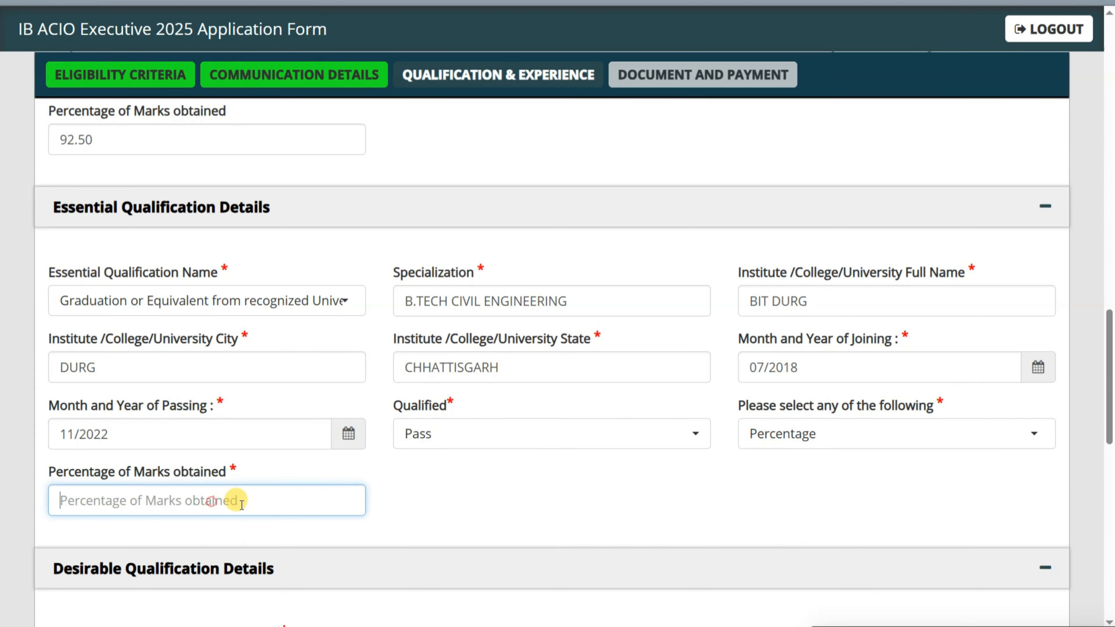
text(78.95)
click(589, 508)
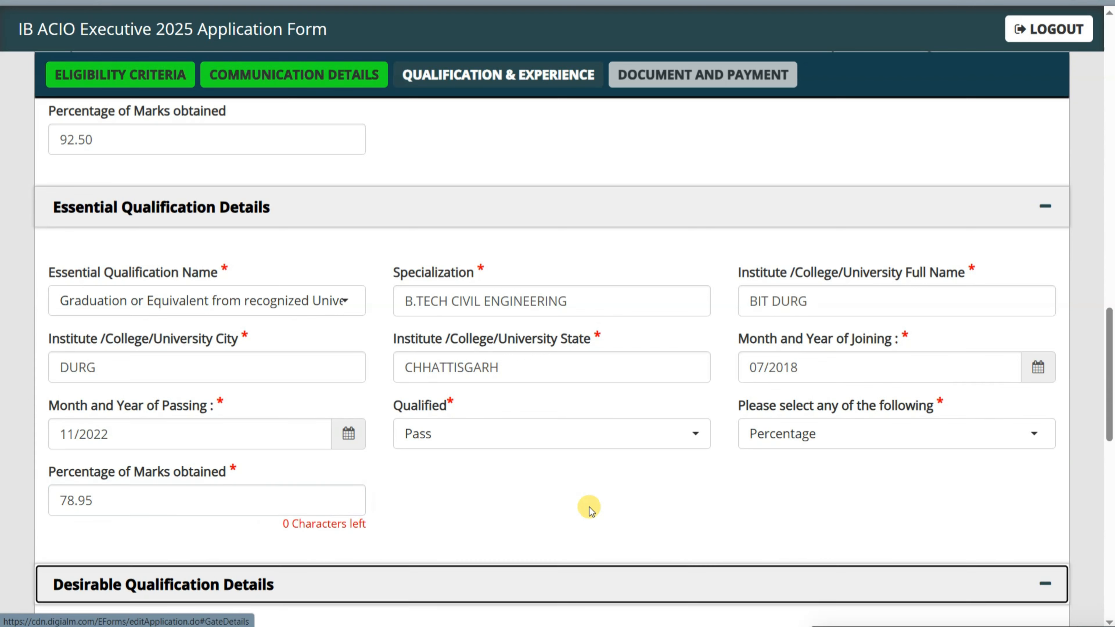
scroll(507, 416, down, 4)
scroll(507, 416, down, 3)
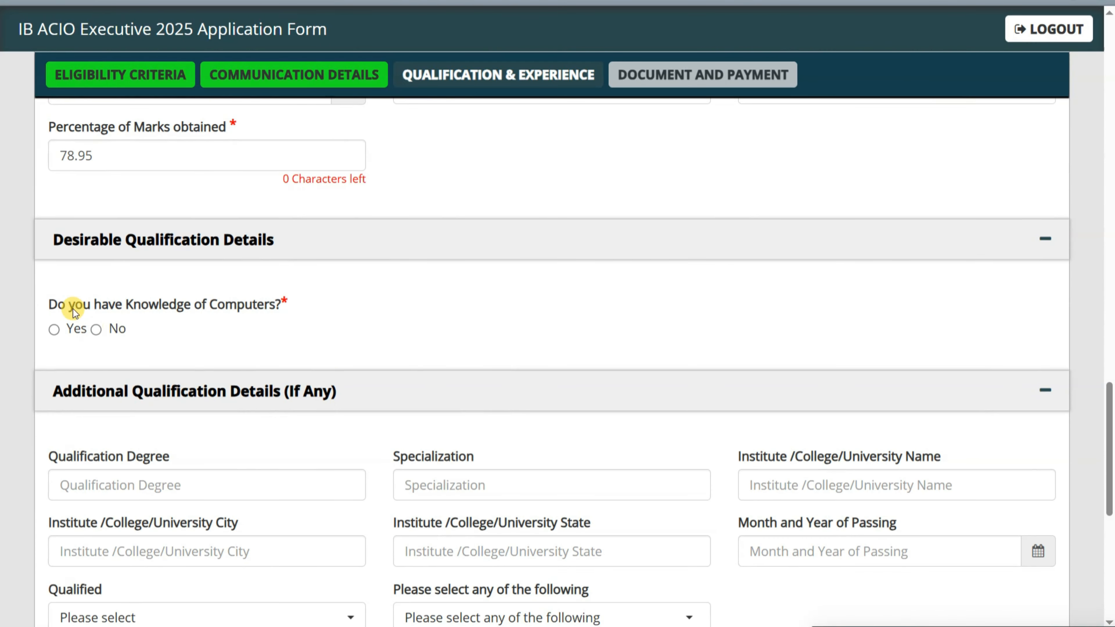
- Answer Yes to the knowledge of computers question
drag(56, 303, 335, 305)
click(335, 305)
scroll(296, 326, down, 3)
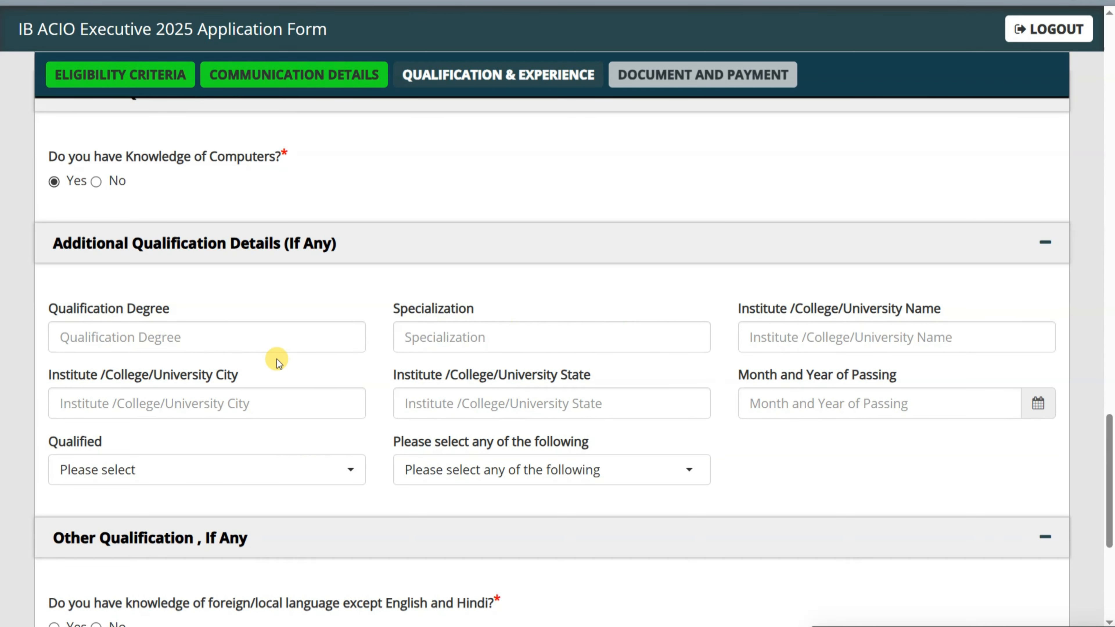
scroll(393, 346, down, 5)
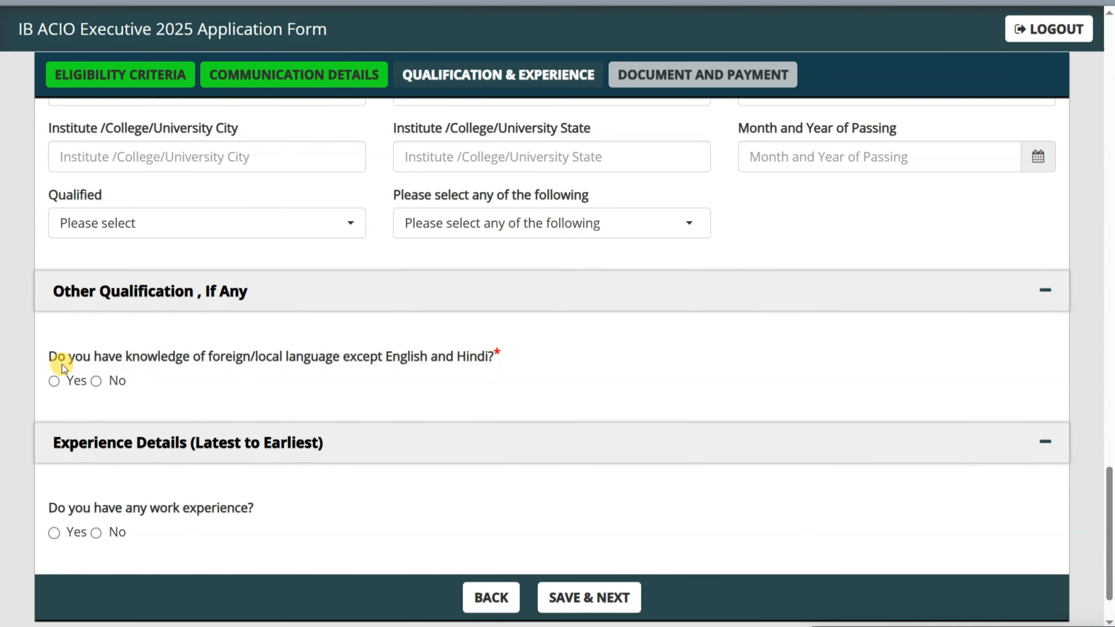
- Answer Yes to knowing another language and enter languages GONDI, HALBI, BHATRI
drag(51, 357, 492, 357)
click(491, 356)
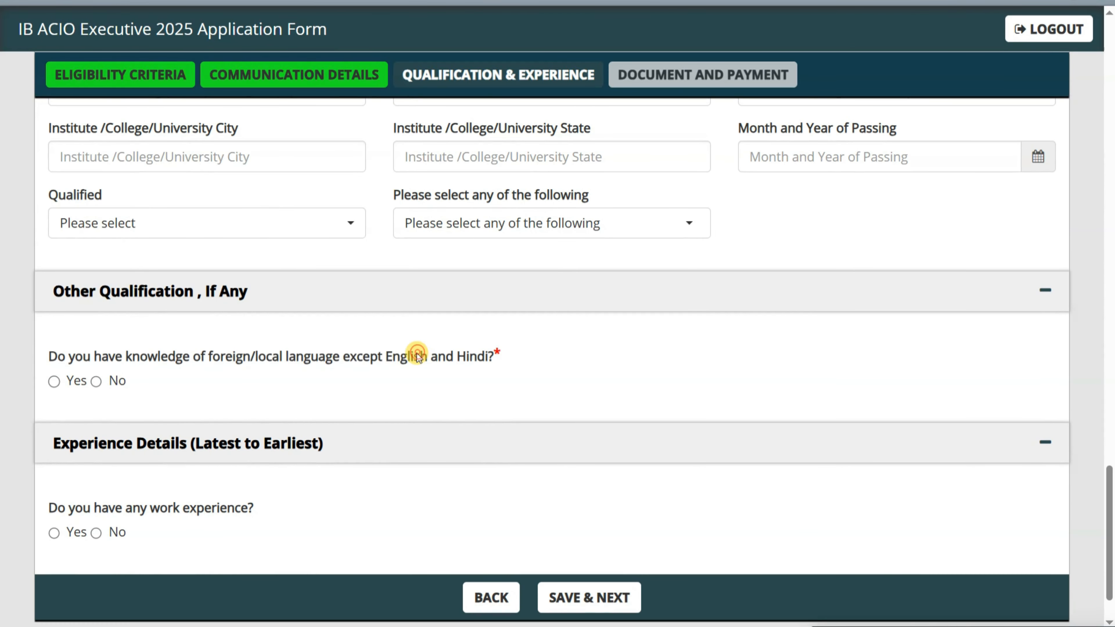
drag(215, 357, 339, 355)
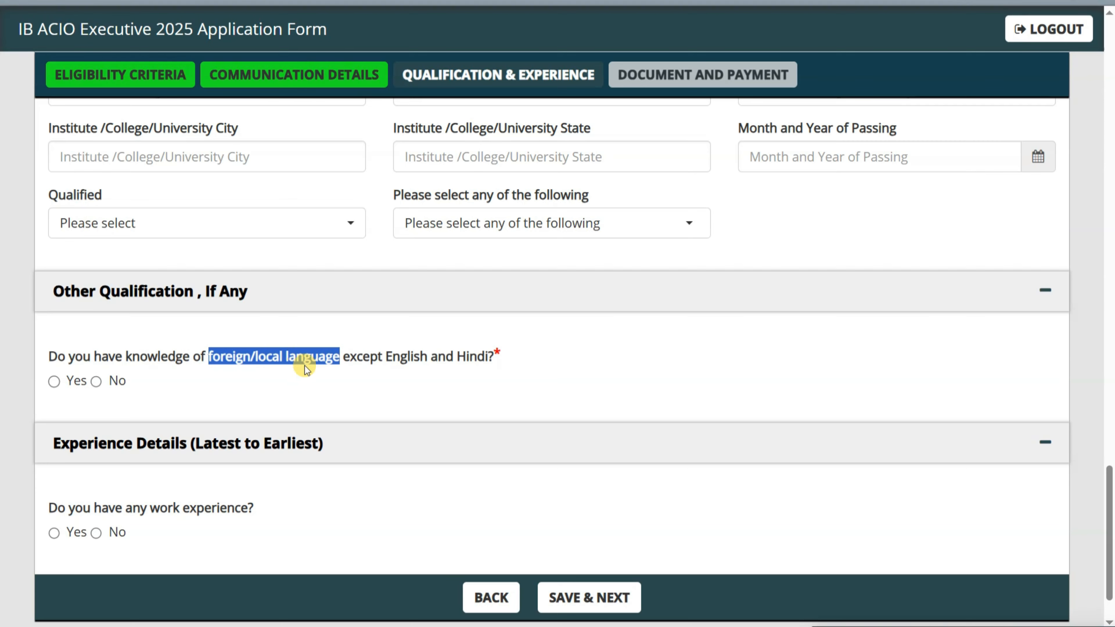
click(55, 381)
click(102, 439)
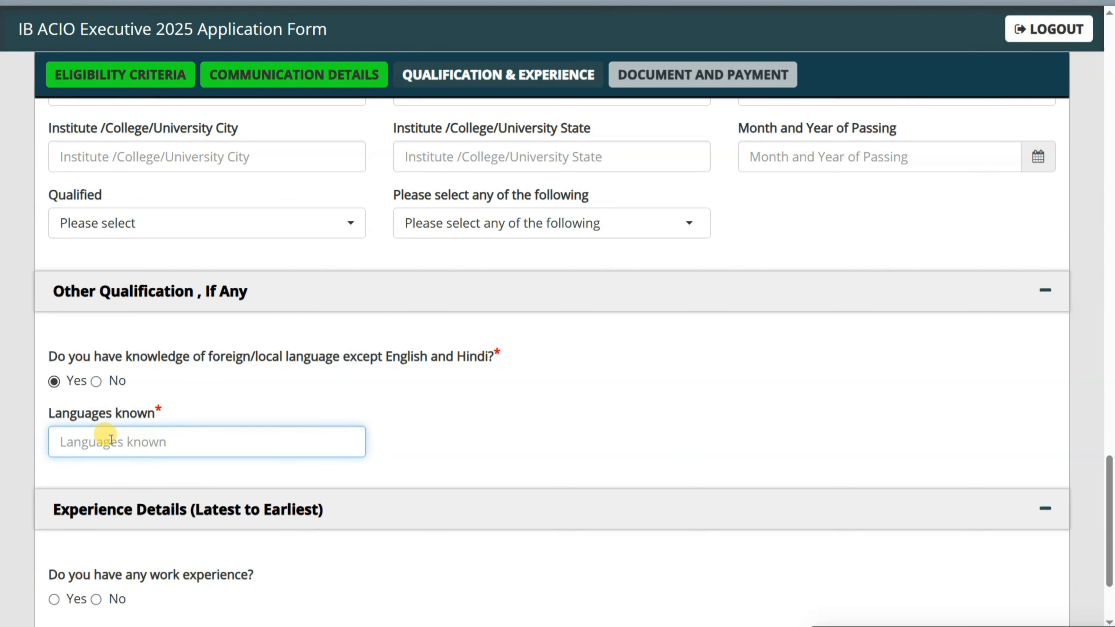
text(GONDI, H)
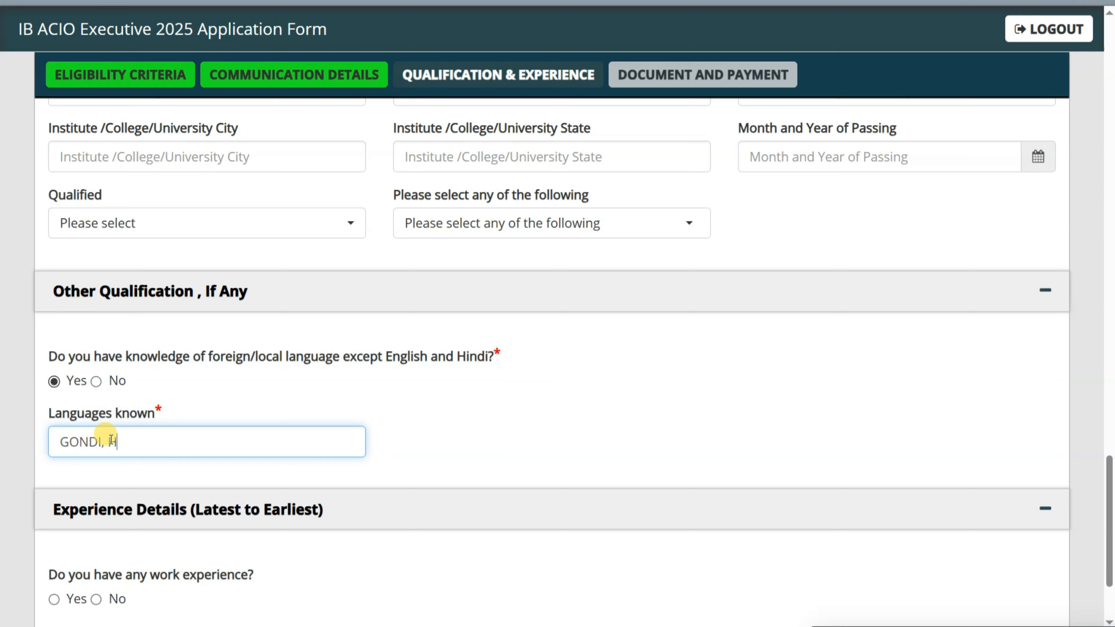
text(ALBI, BHATRI)
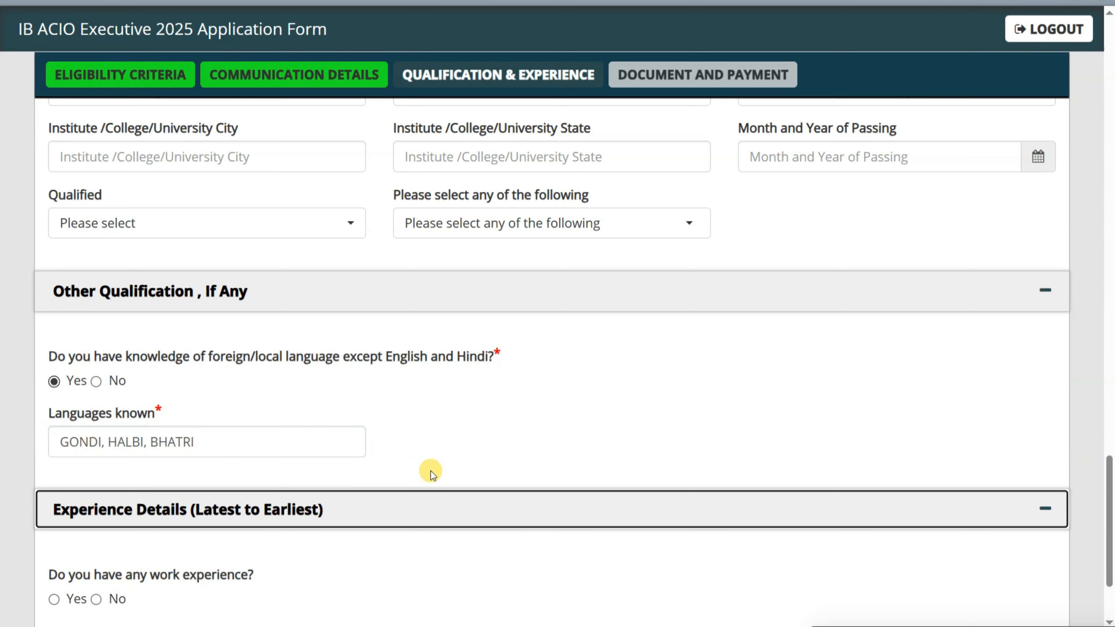
key(Tab)
click(454, 419)
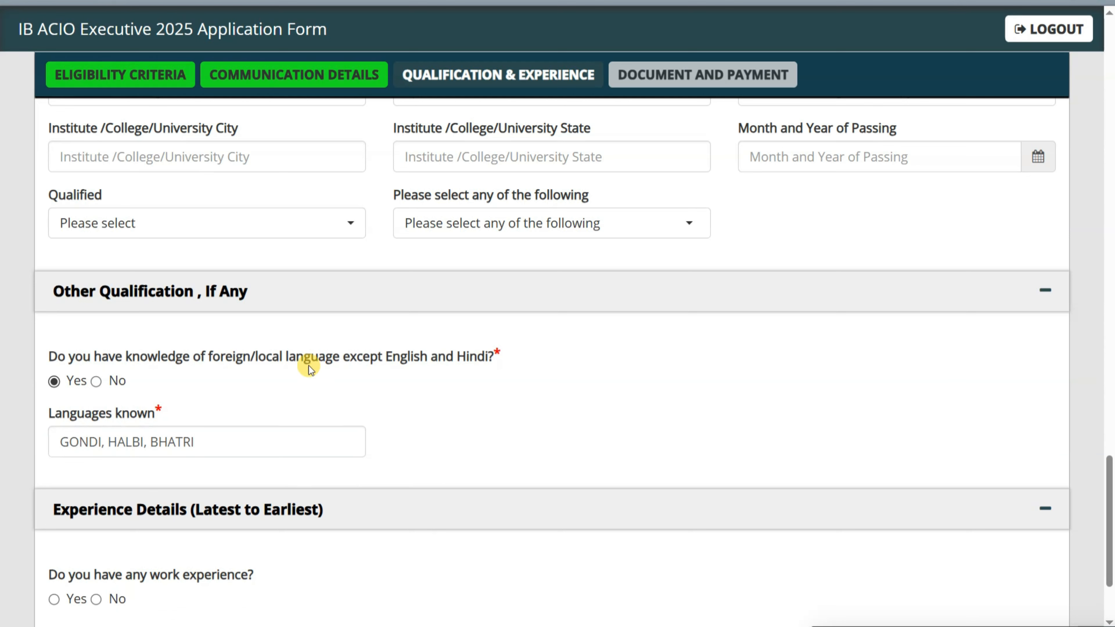
- Set work experience to No and save the qualification page
scroll(291, 366, down, 3)
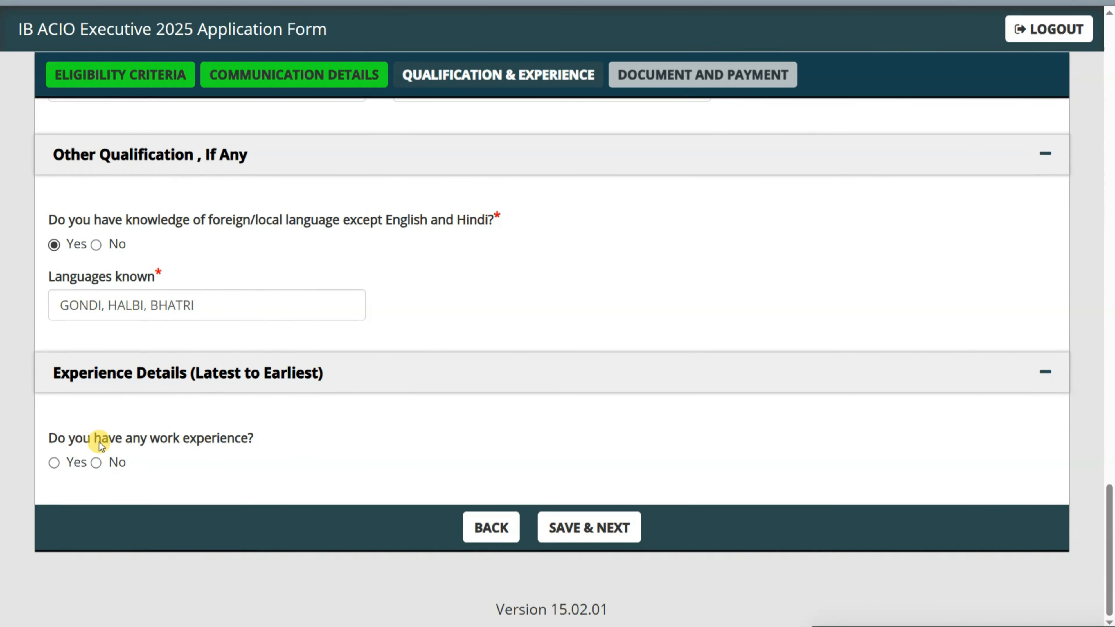
click(57, 463)
scroll(132, 443, down, 3)
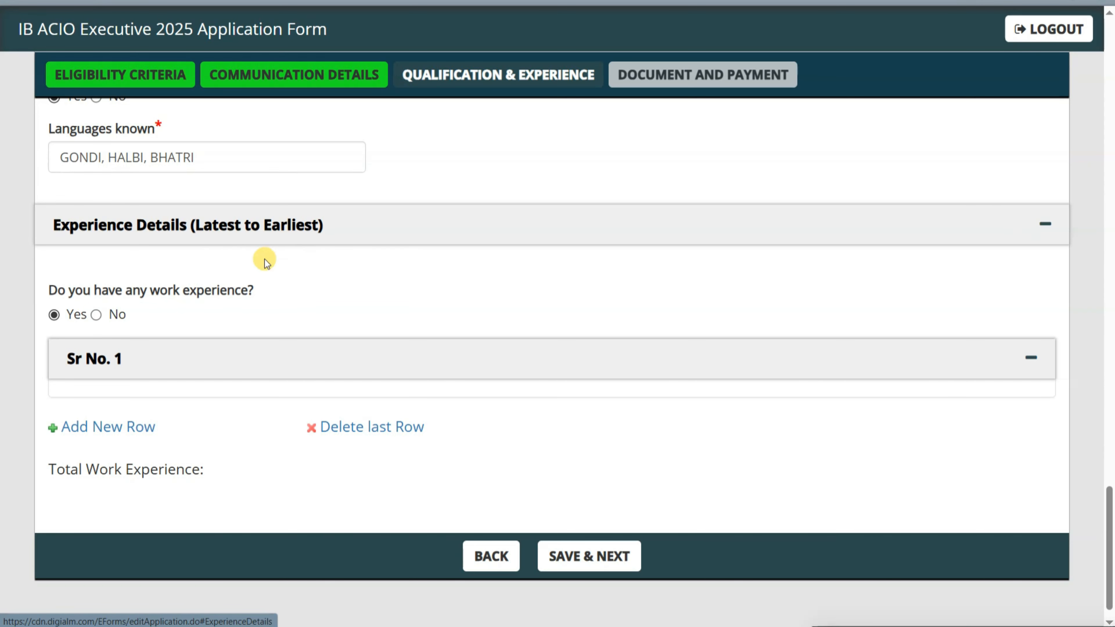
click(96, 315)
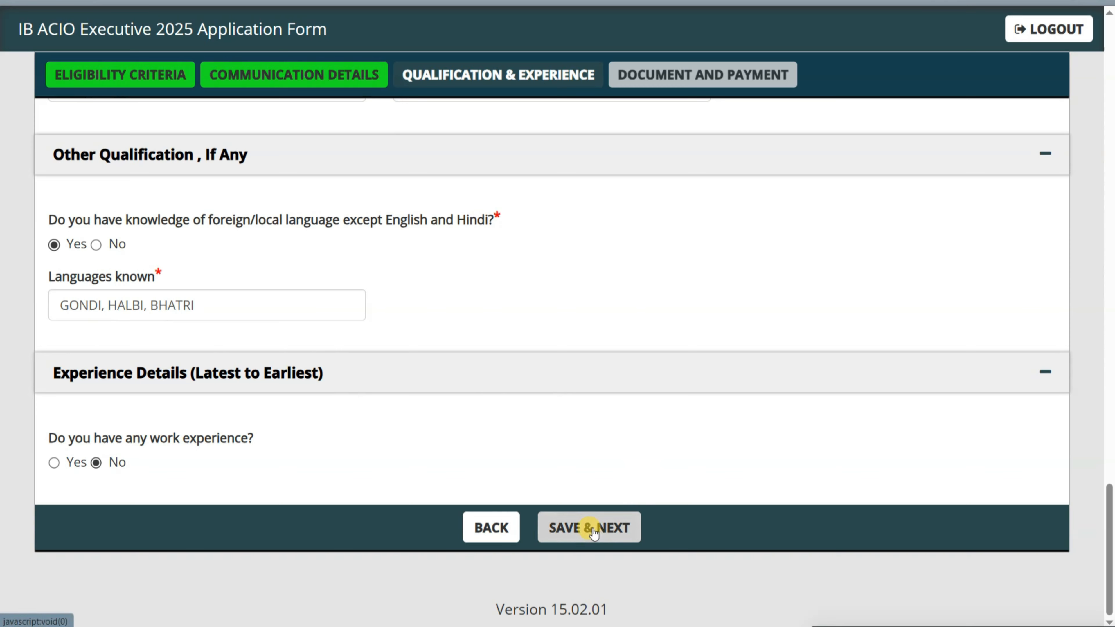
click(591, 528)
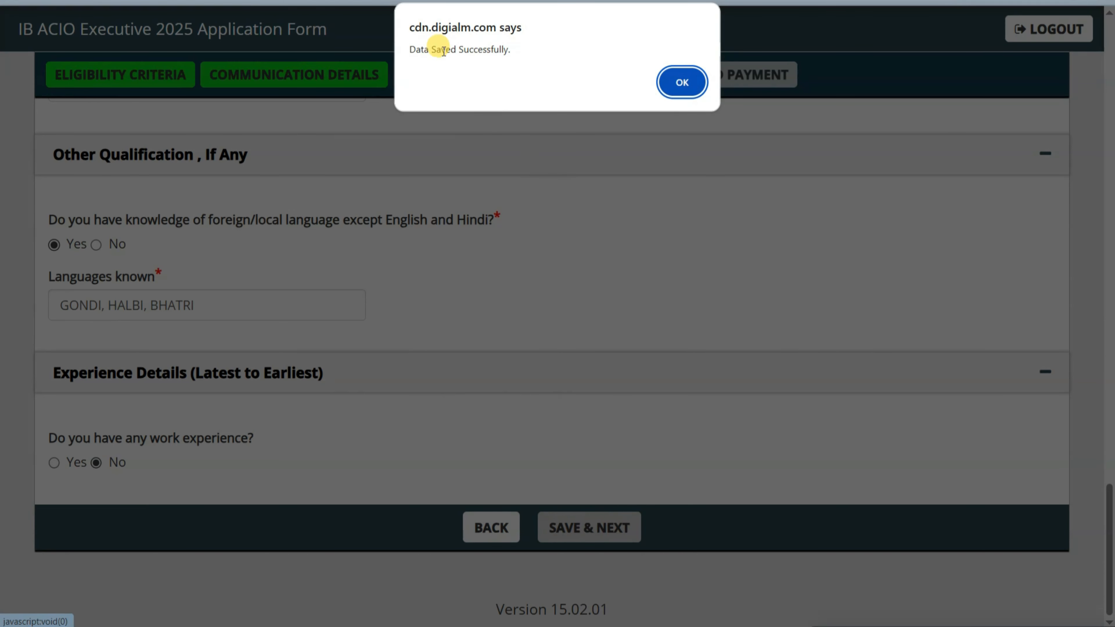
- Dismiss the save alert and upload 1.jpg as the passport photo
click(682, 83)
scroll(522, 206, up, 2)
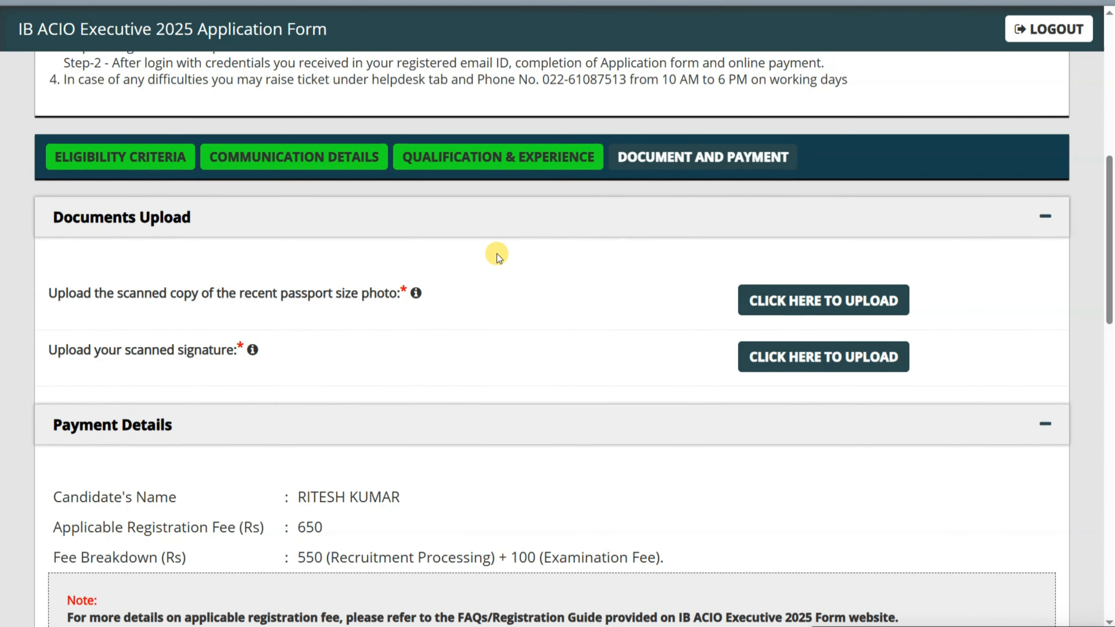
drag(252, 292, 382, 284)
drag(101, 350, 194, 350)
click(334, 344)
mouse_move(415, 294)
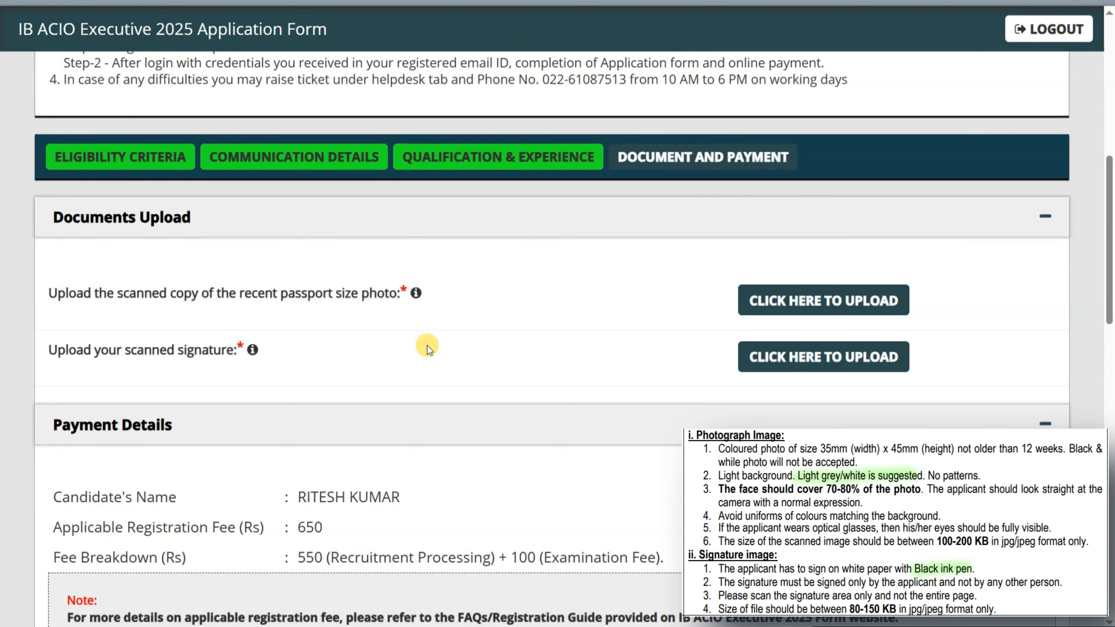
click(786, 303)
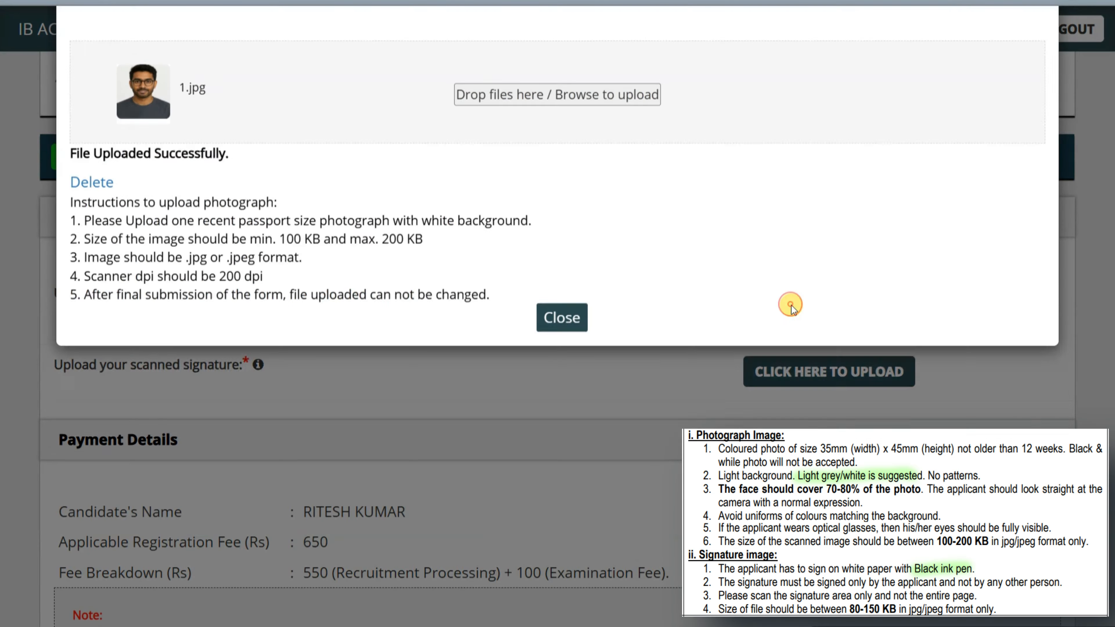
click(518, 216)
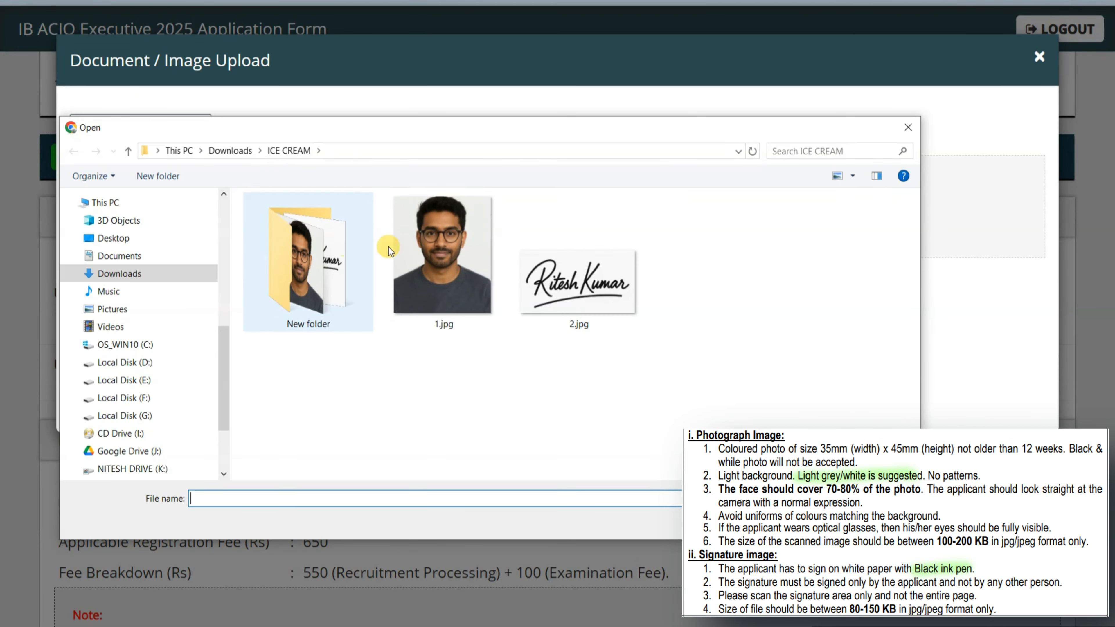
double_click(425, 261)
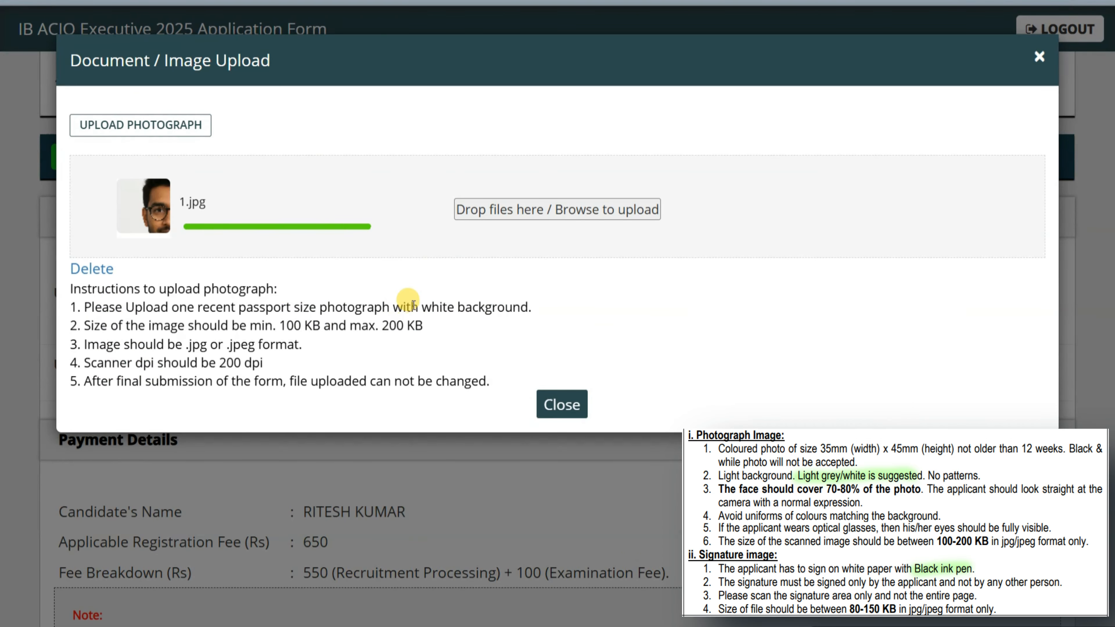
drag(411, 304, 516, 305)
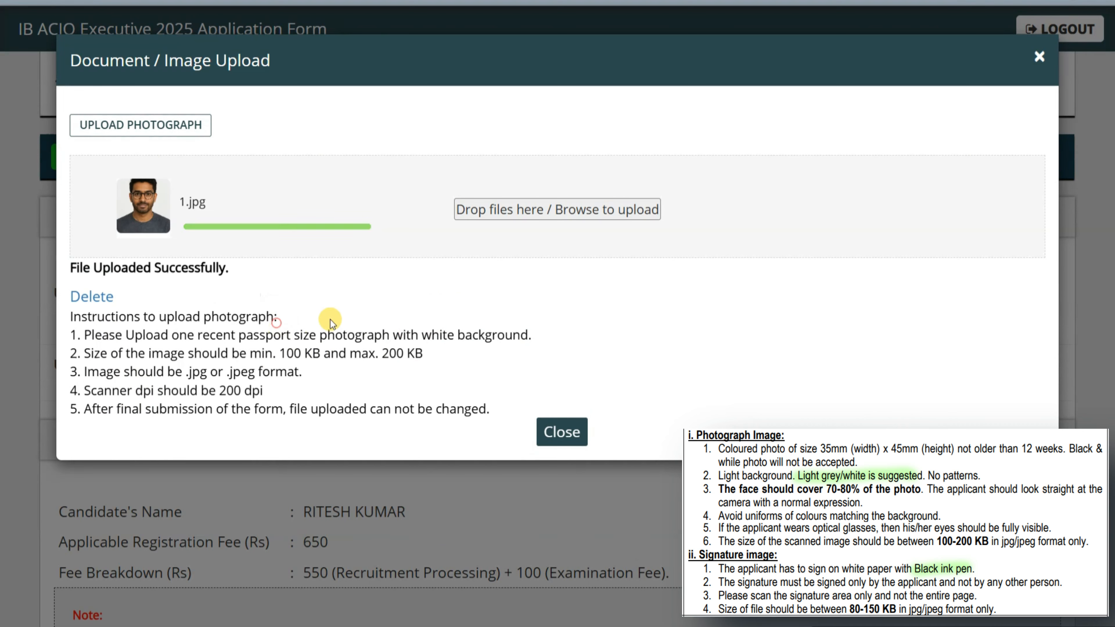
drag(280, 353, 462, 353)
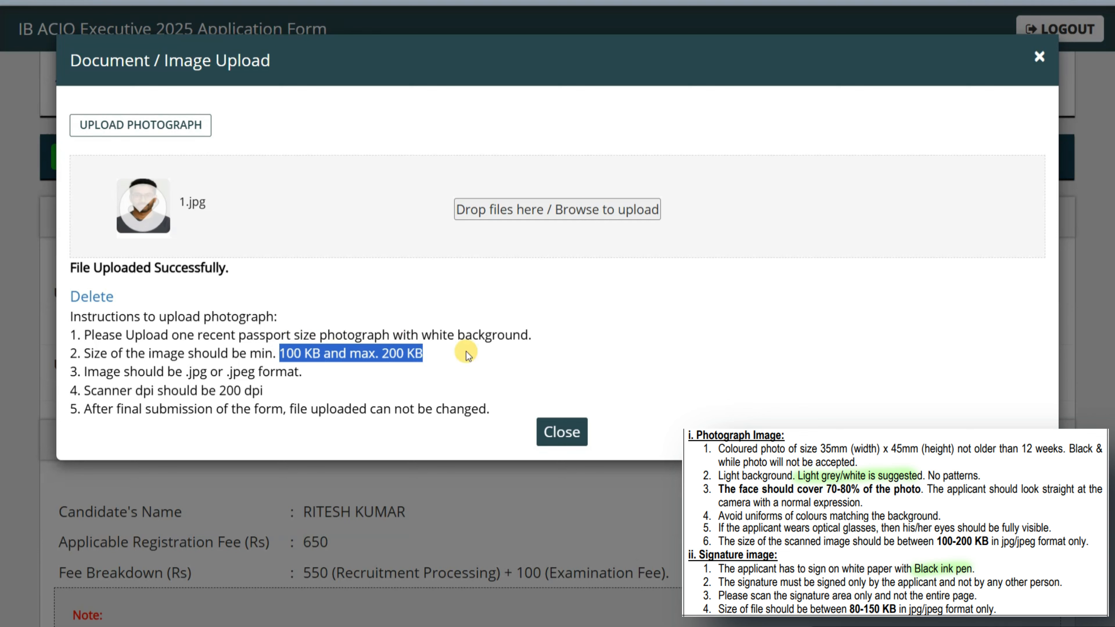
click(566, 432)
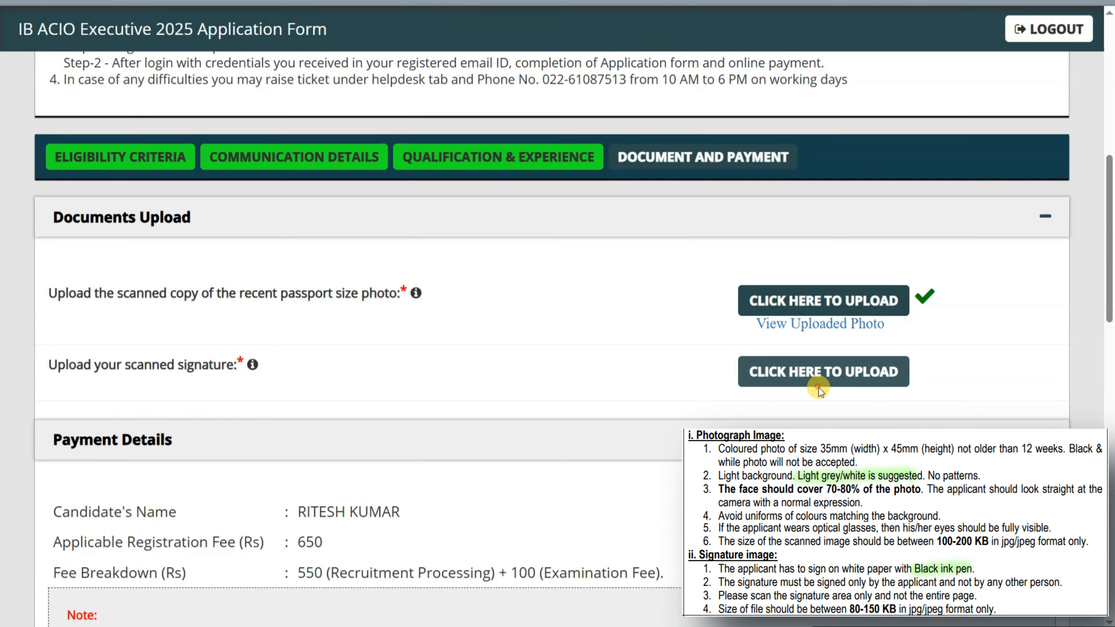
- Upload 2.jpg as the signature image
click(820, 374)
click(544, 213)
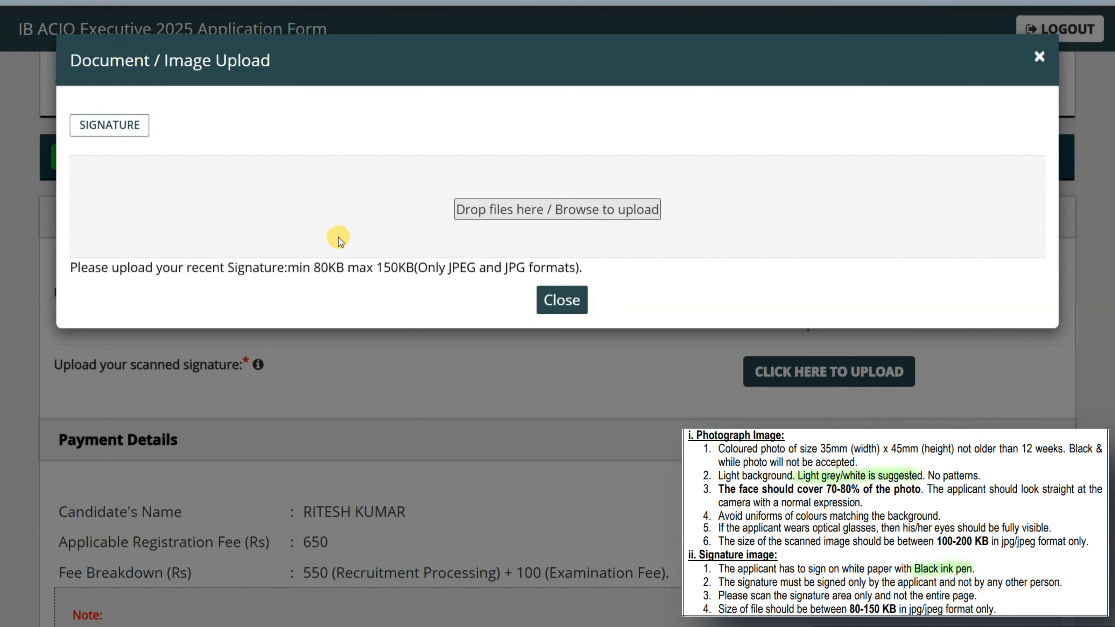
click(589, 267)
double_click(589, 268)
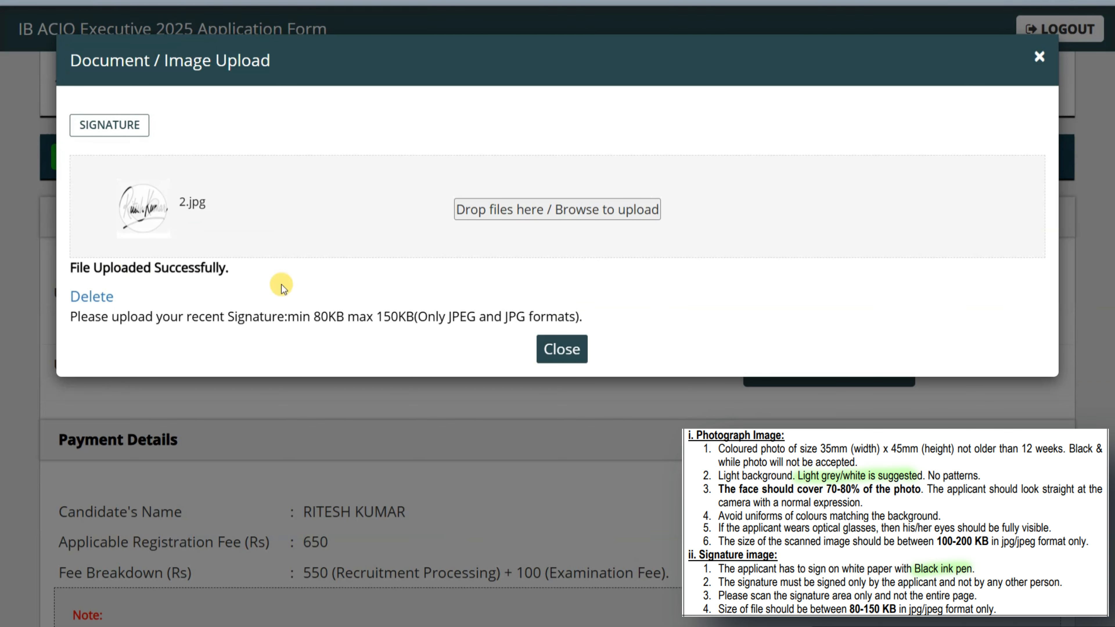
click(559, 349)
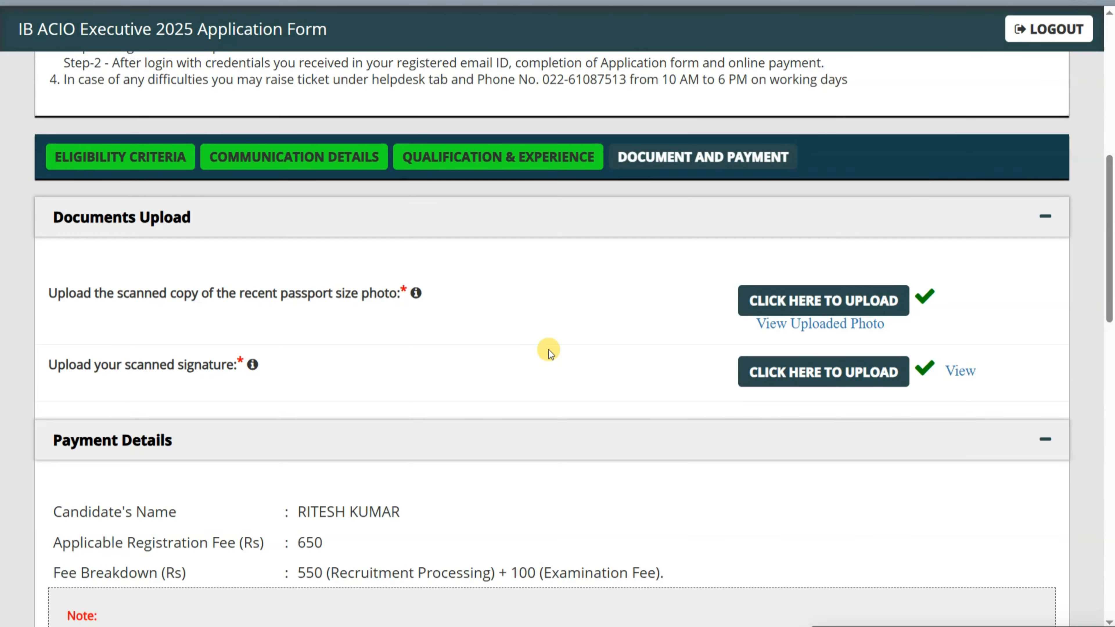
scroll(549, 350, down, 4)
- Tick the declaration checkboxes, including the advertisement declaration, and open the application preview
scroll(344, 347, down, 13)
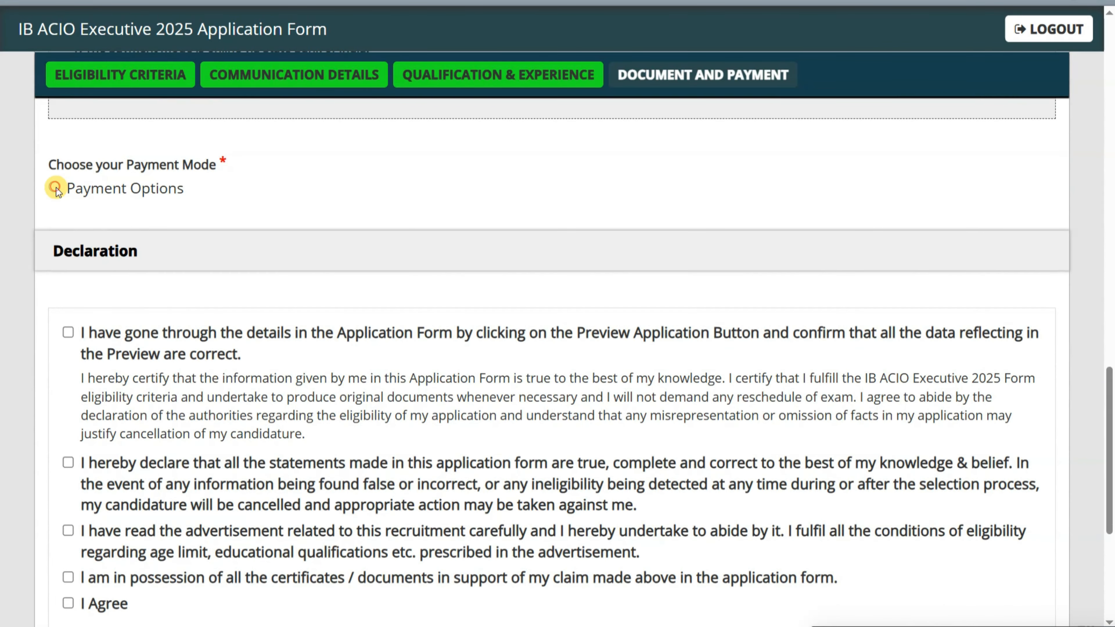
click(69, 332)
scroll(75, 320, down, 5)
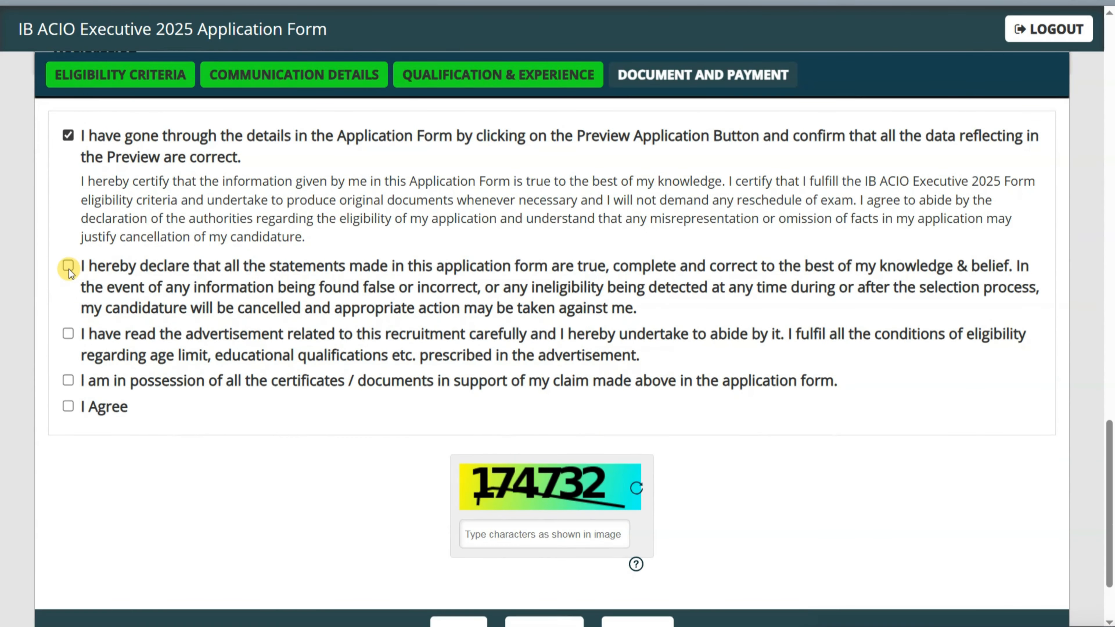
click(66, 328)
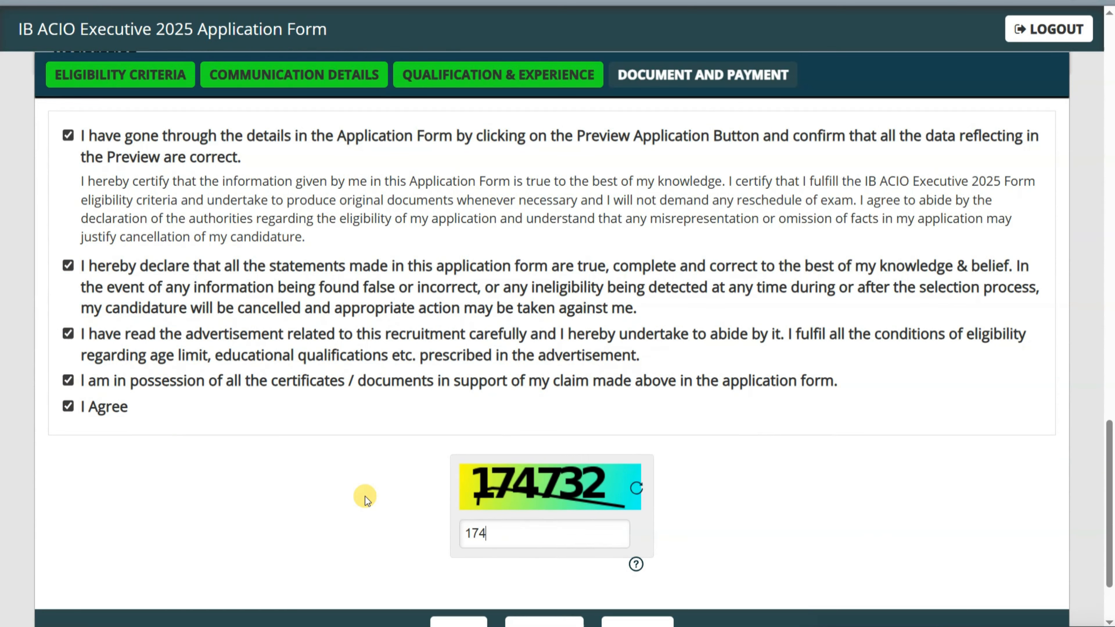
scroll(367, 500, down, 3)
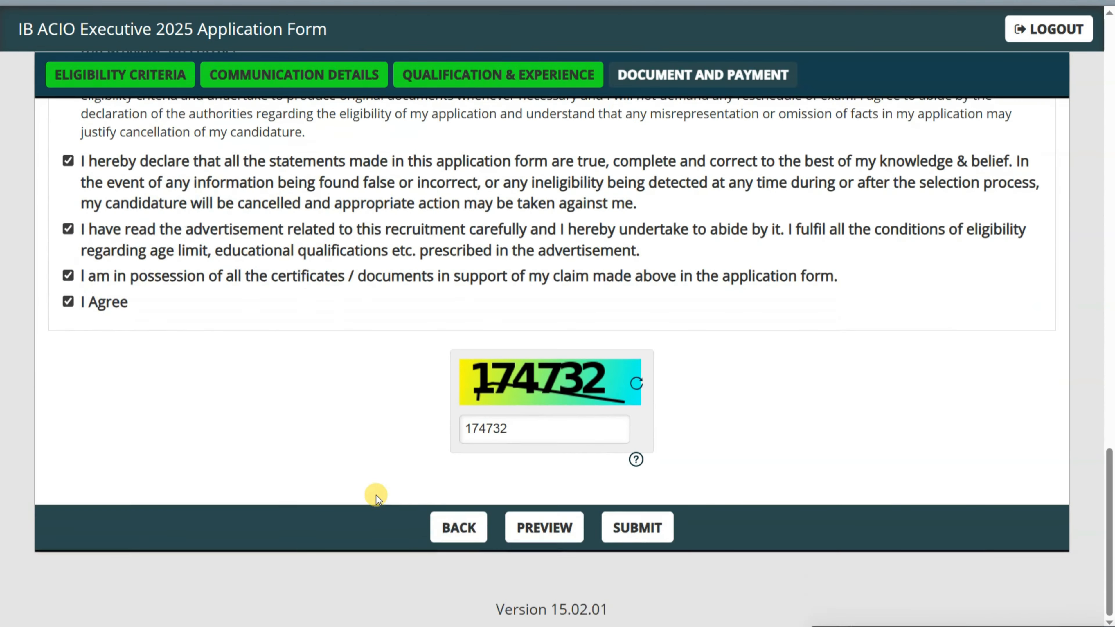
click(528, 529)
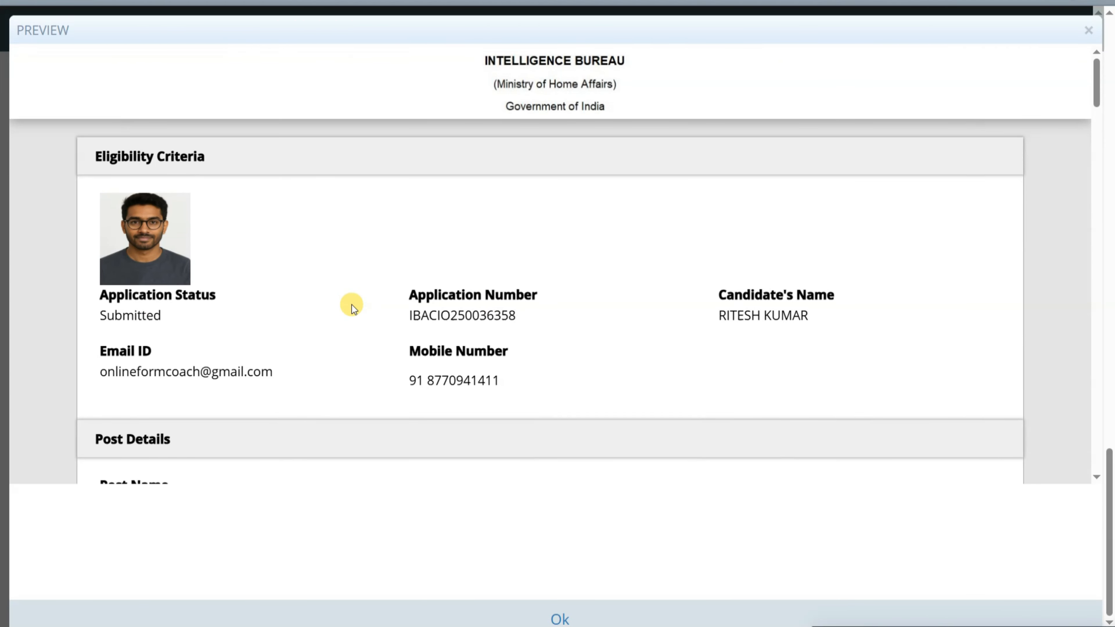
- Scroll through the whole application preview to the Declaration, then close it with Ok
scroll(352, 306, down, 10)
scroll(352, 305, down, 6)
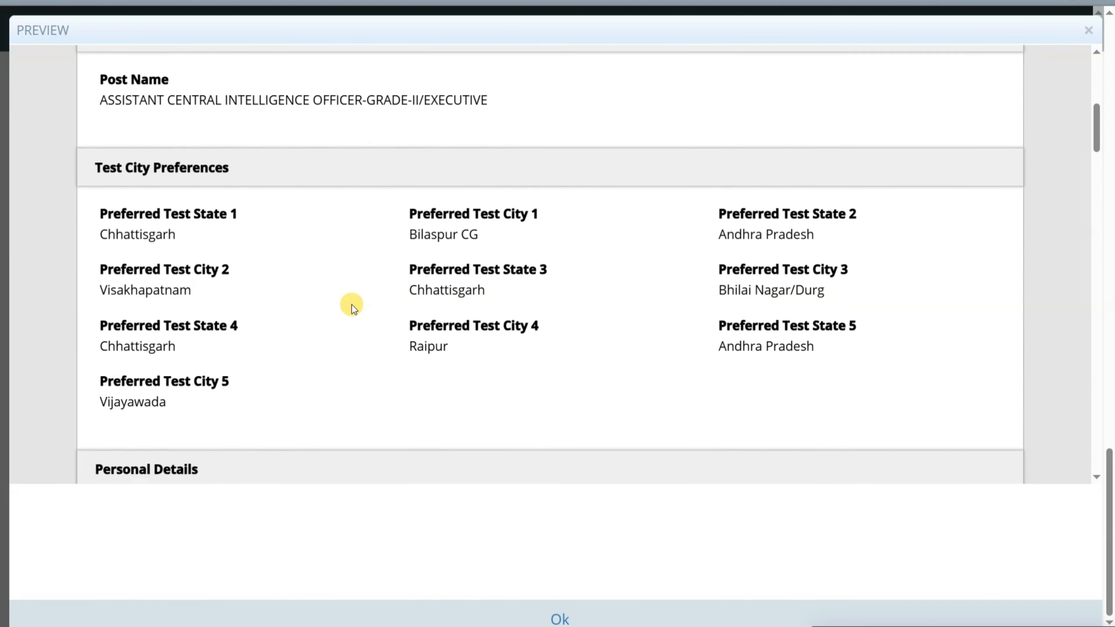
scroll(352, 305, down, 3)
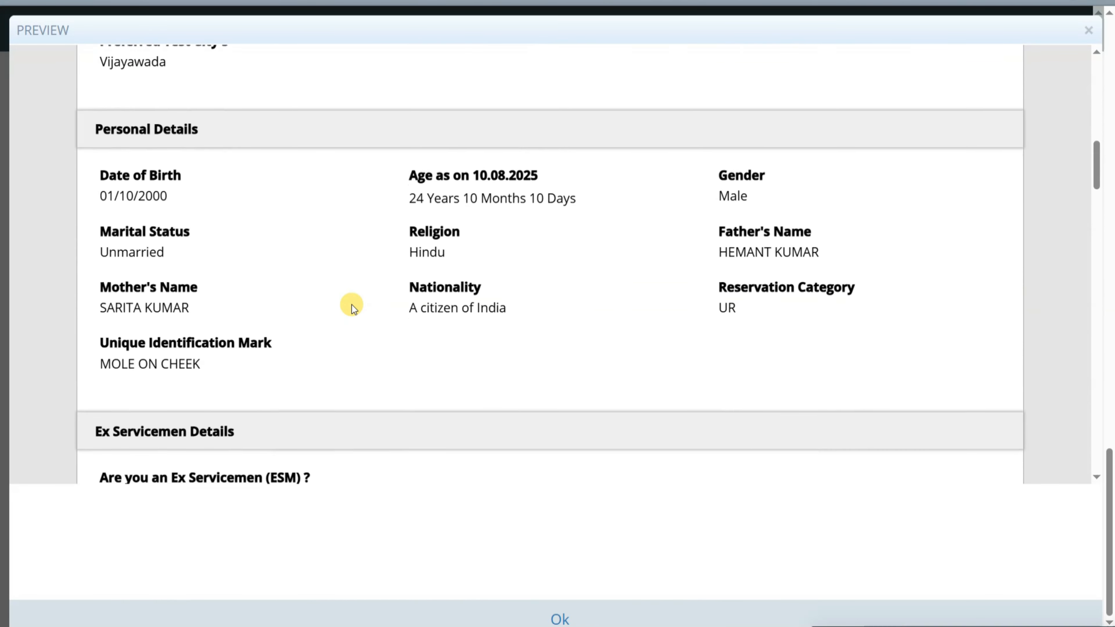
scroll(354, 307, down, 5)
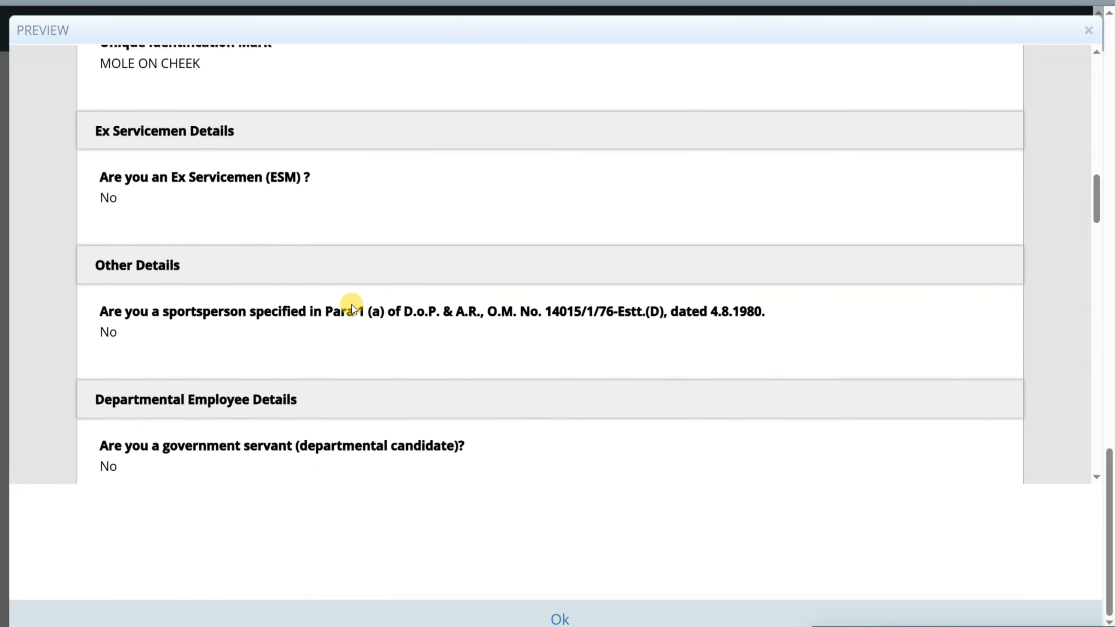
scroll(354, 307, down, 5)
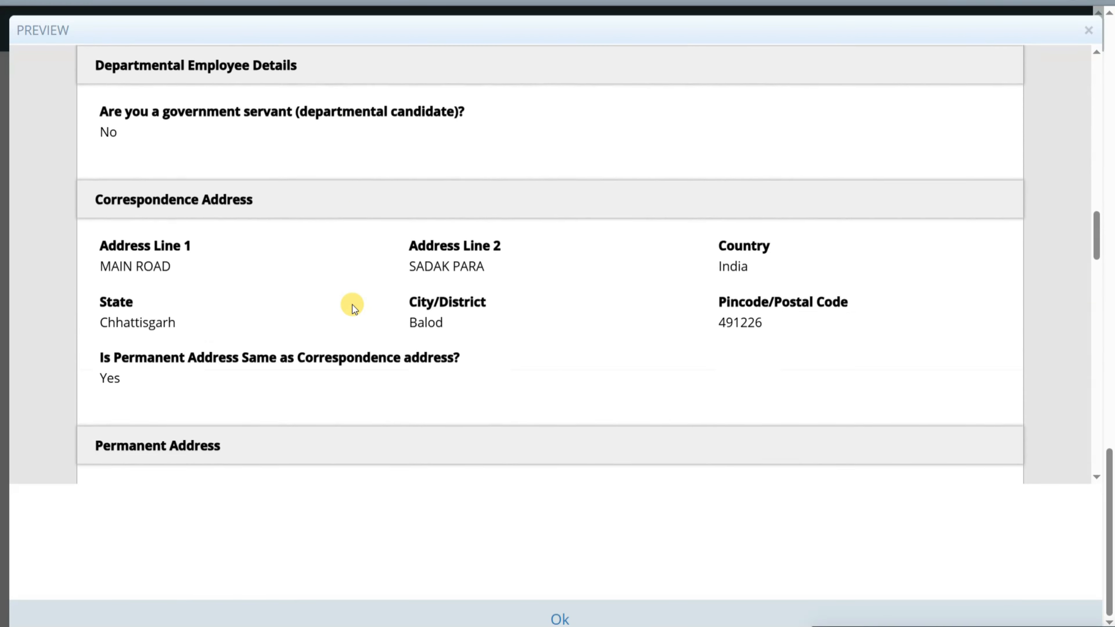
scroll(352, 305, down, 5)
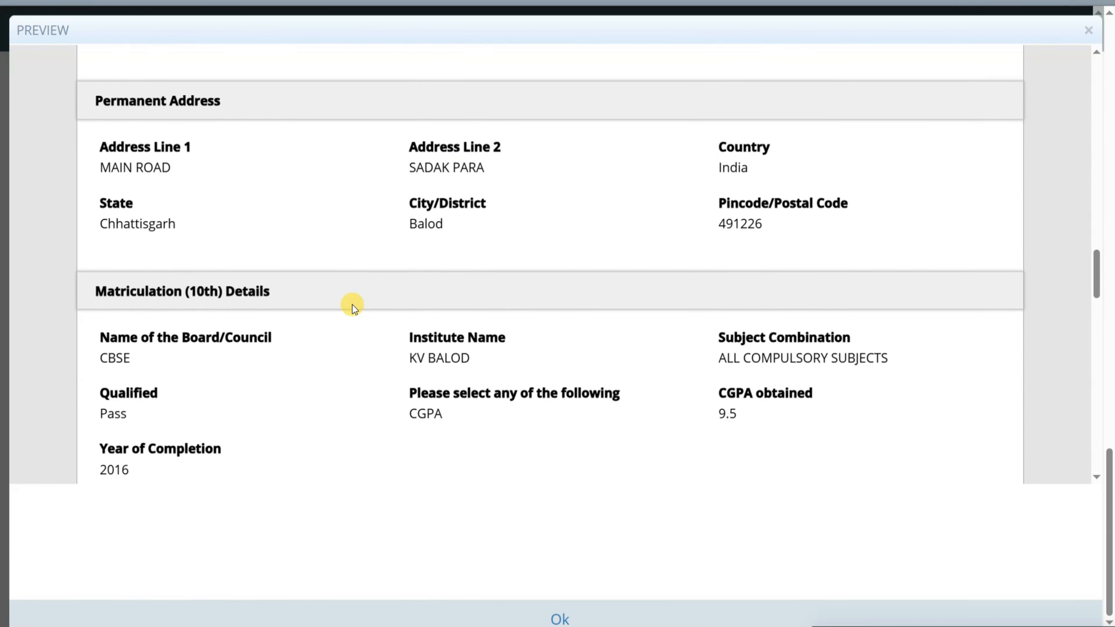
scroll(351, 305, down, 5)
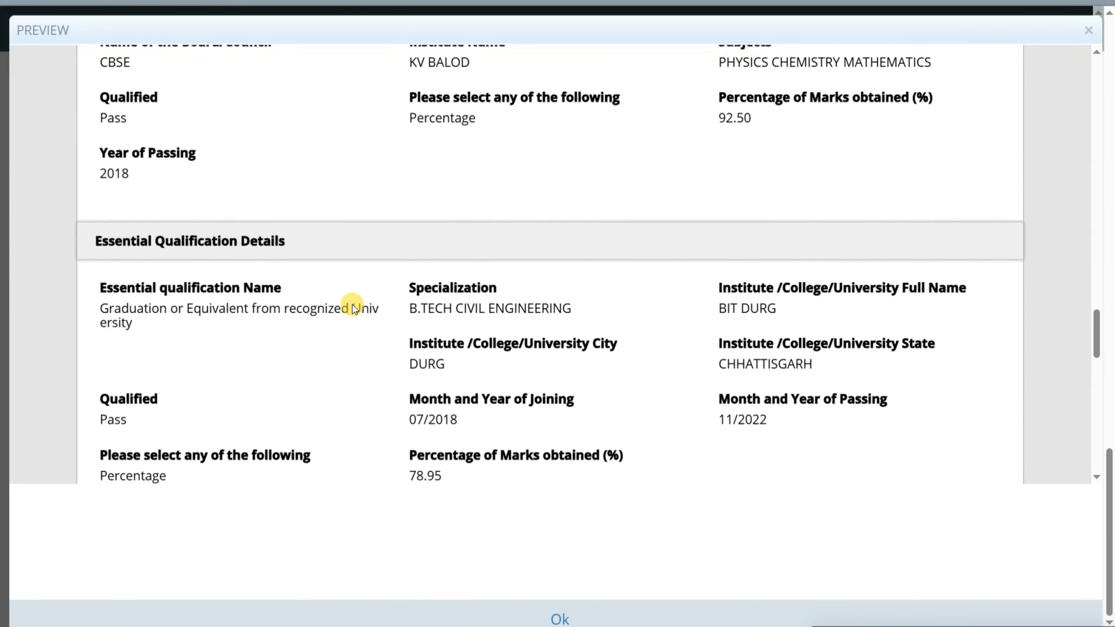
scroll(352, 306, down, 5)
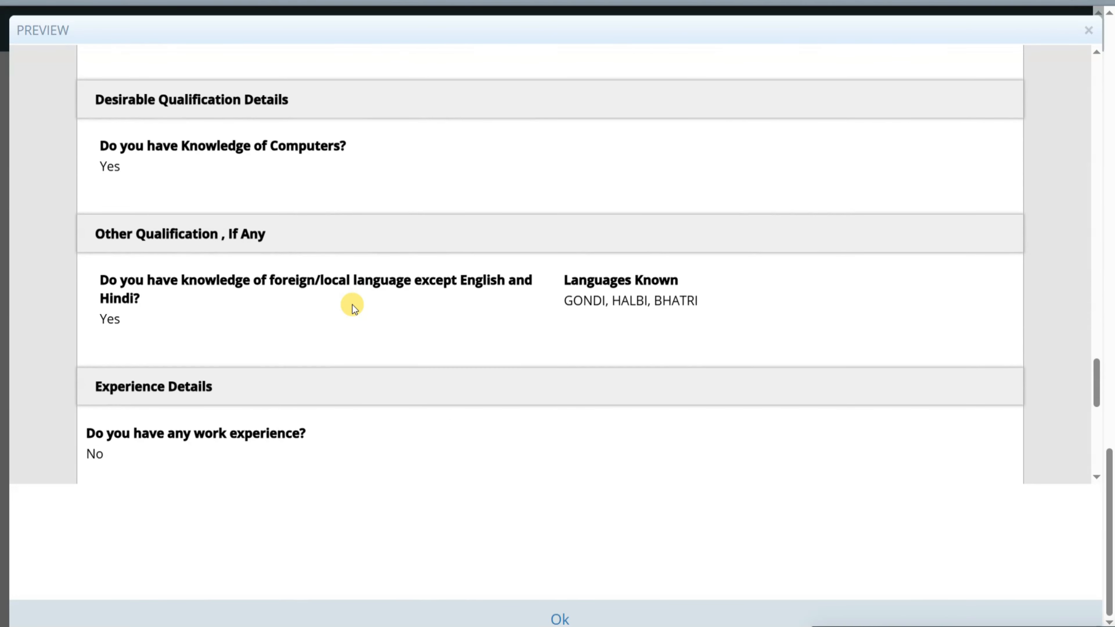
scroll(352, 305, down, 5)
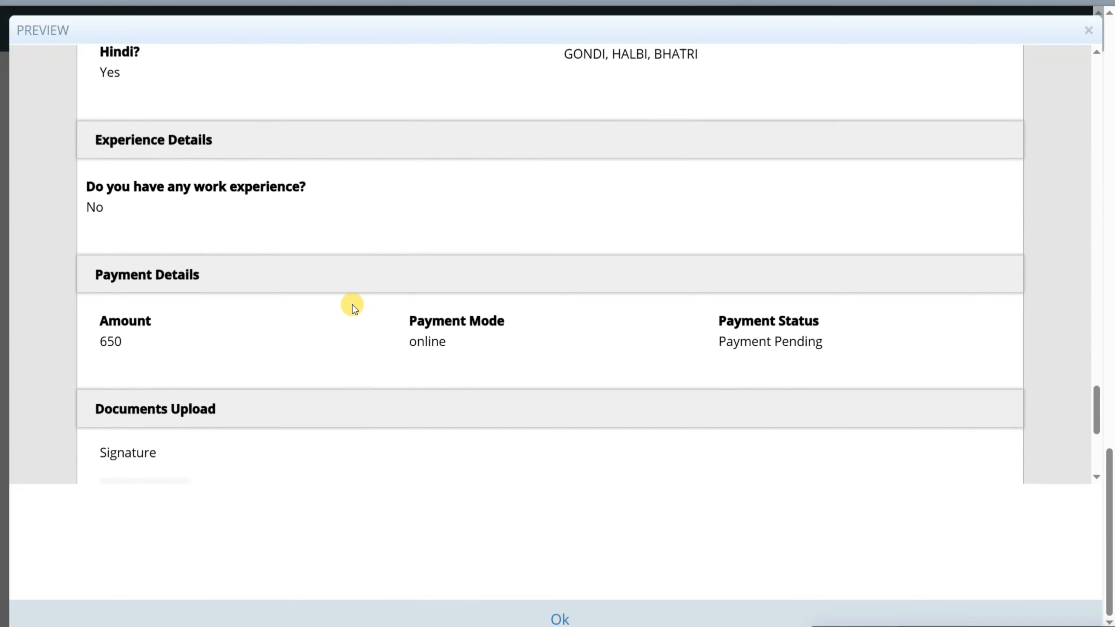
scroll(352, 305, down, 2)
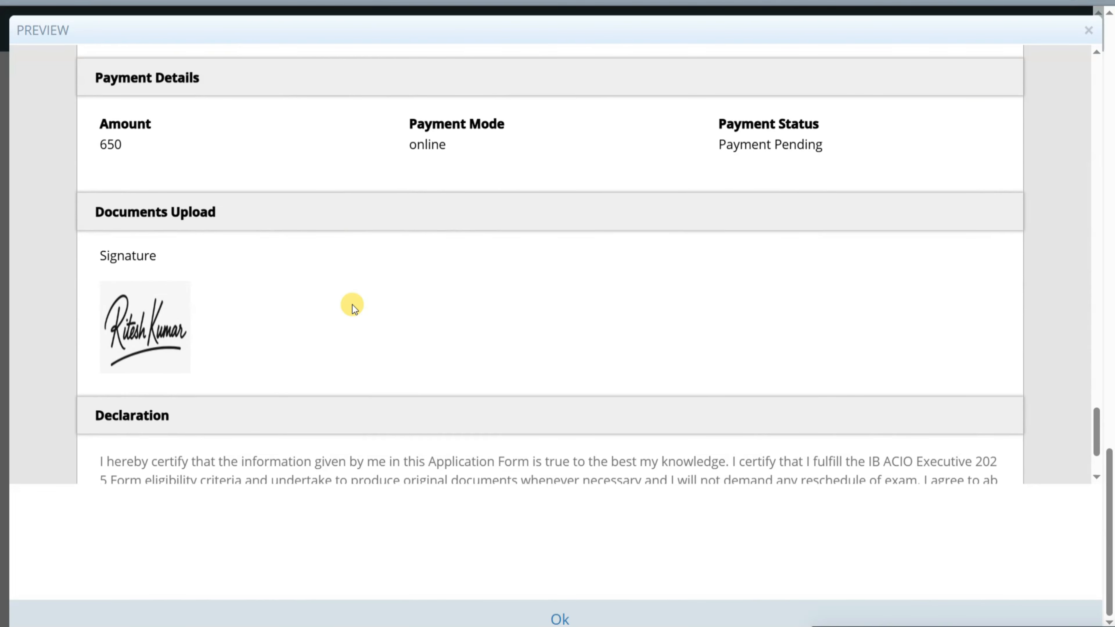
scroll(352, 305, down, 3)
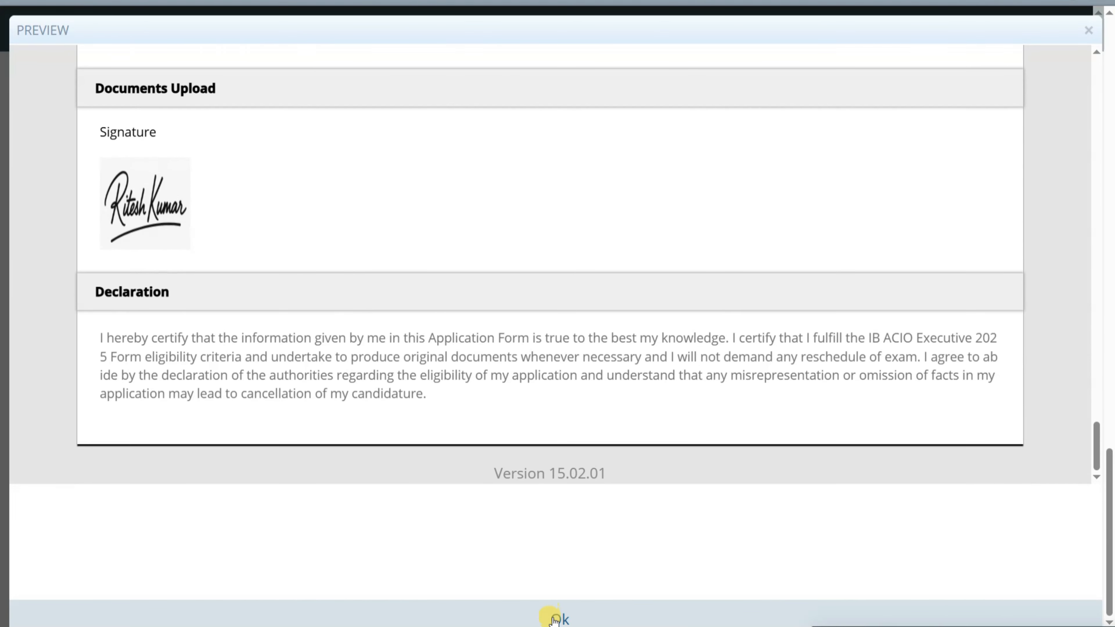
click(555, 619)
scroll(701, 292, up, 10)
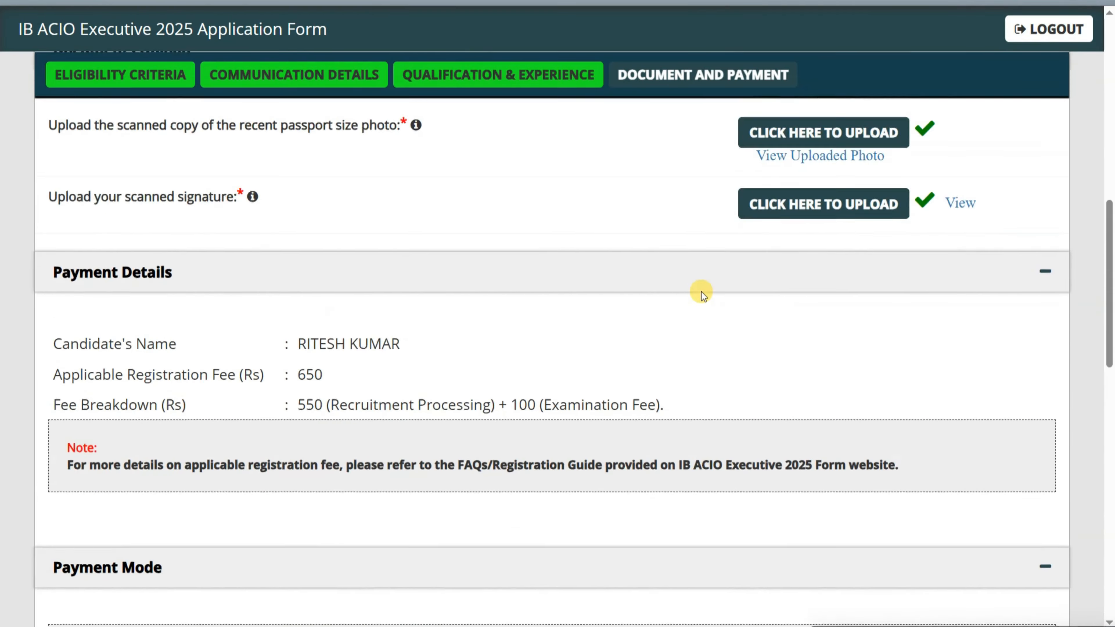
scroll(701, 292, up, 5)
- Check the uploaded passport photo and signature images through their View links
click(840, 417)
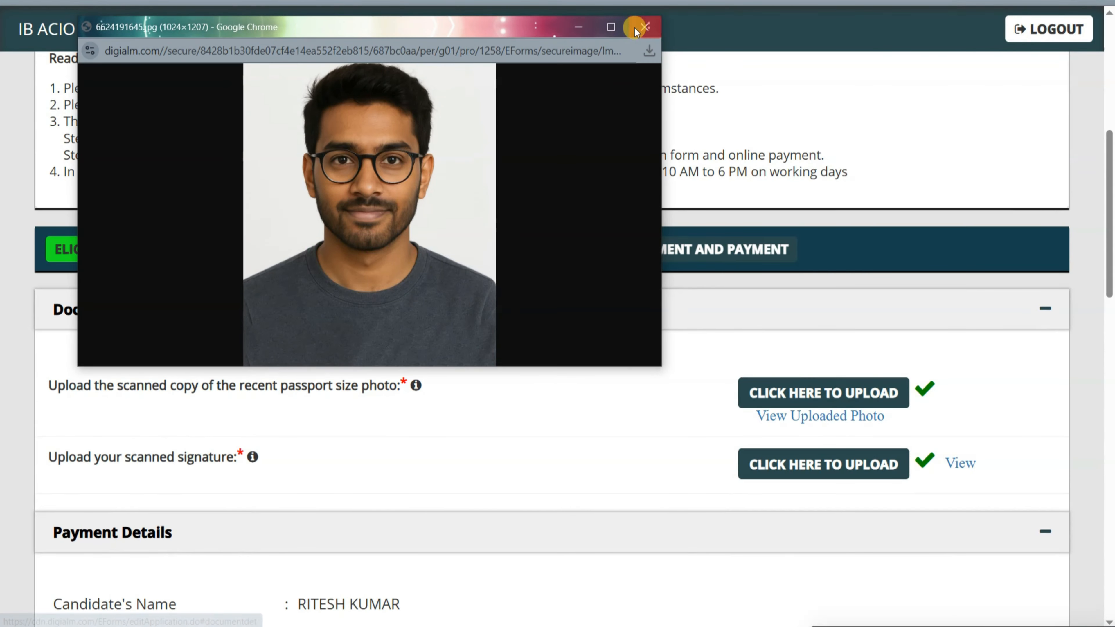
click(636, 29)
click(957, 461)
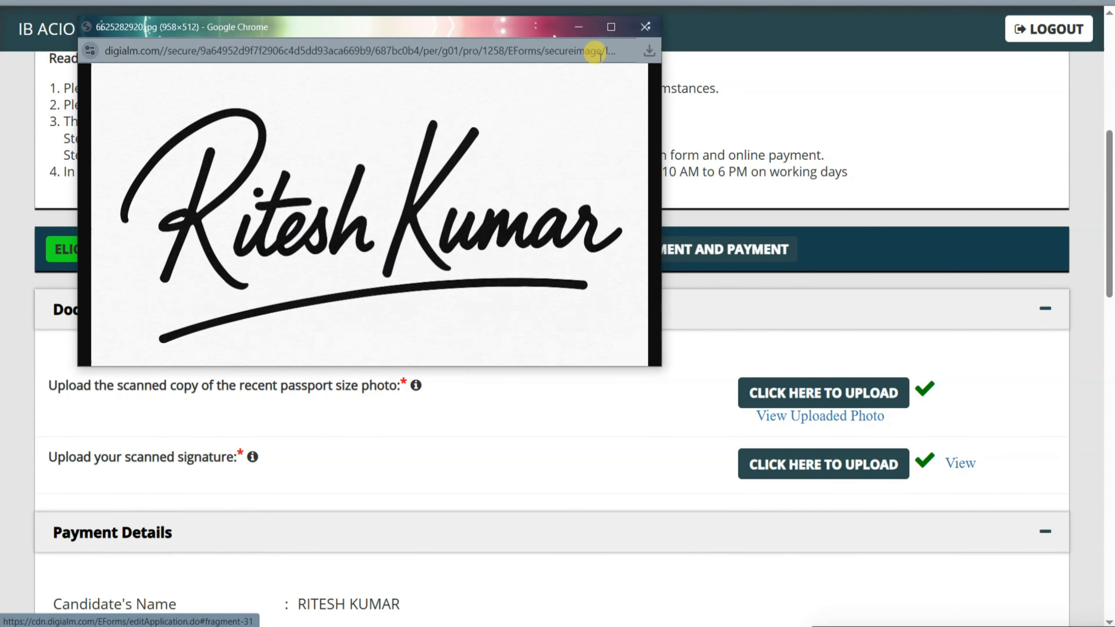
click(645, 27)
scroll(724, 355, down, 15)
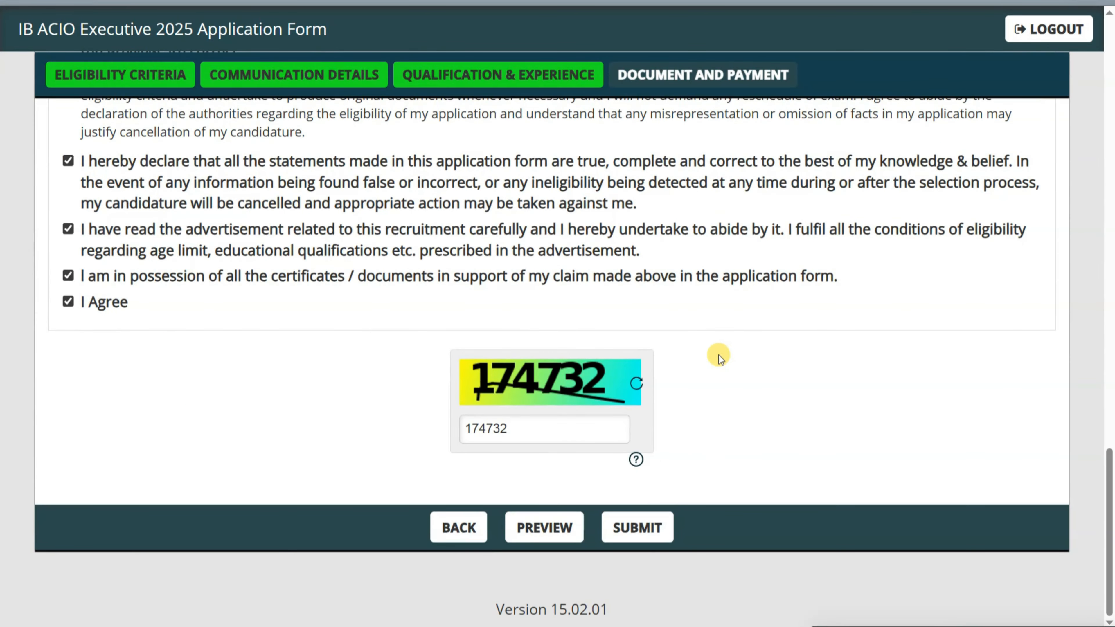
- Submit the application, agree to the terms, and choose Other Bank Debit Cards on SBI
click(645, 540)
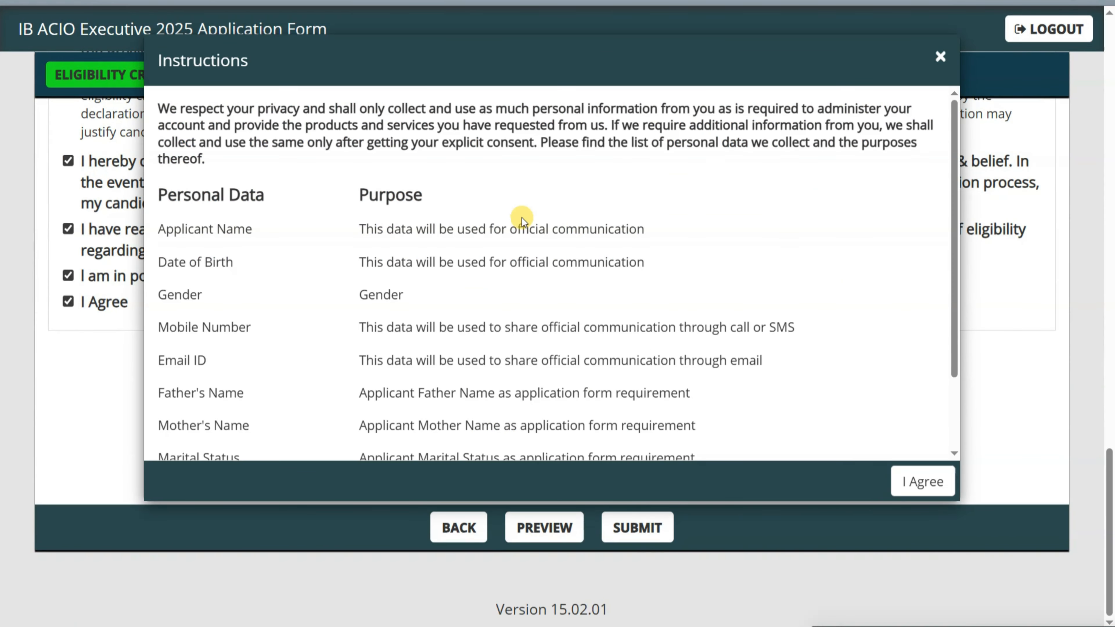
click(922, 480)
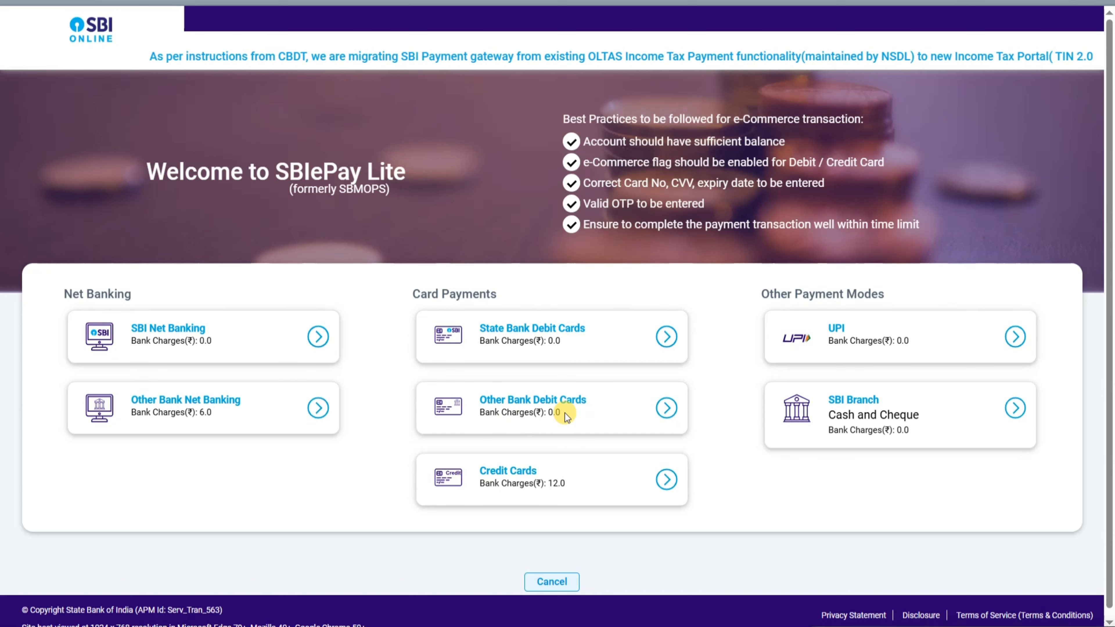
click(667, 408)
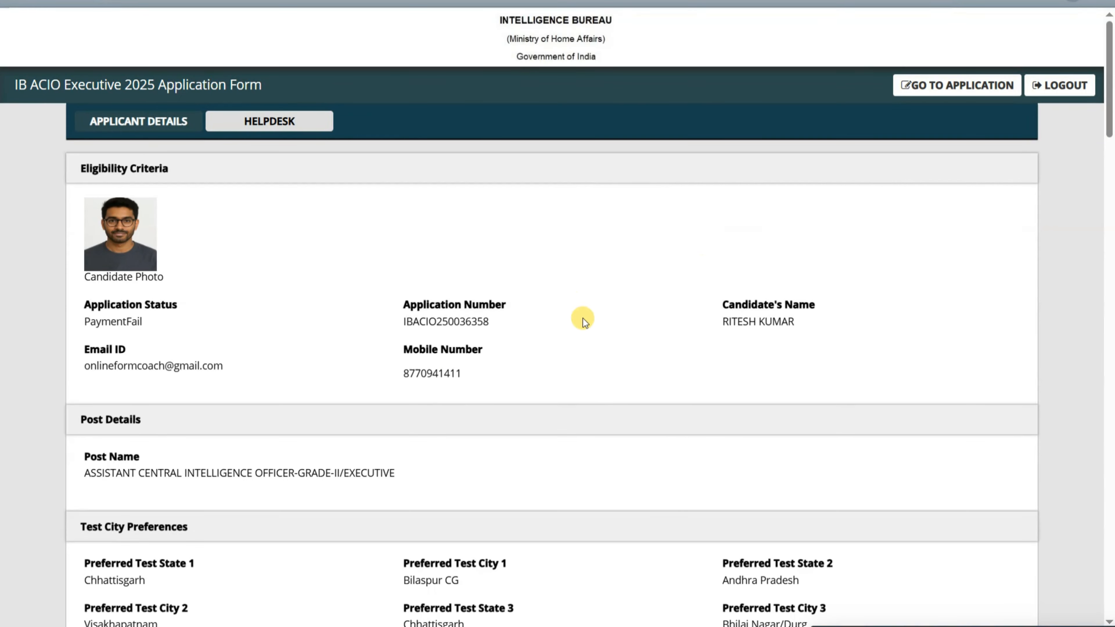
scroll(687, 280, down, 8)
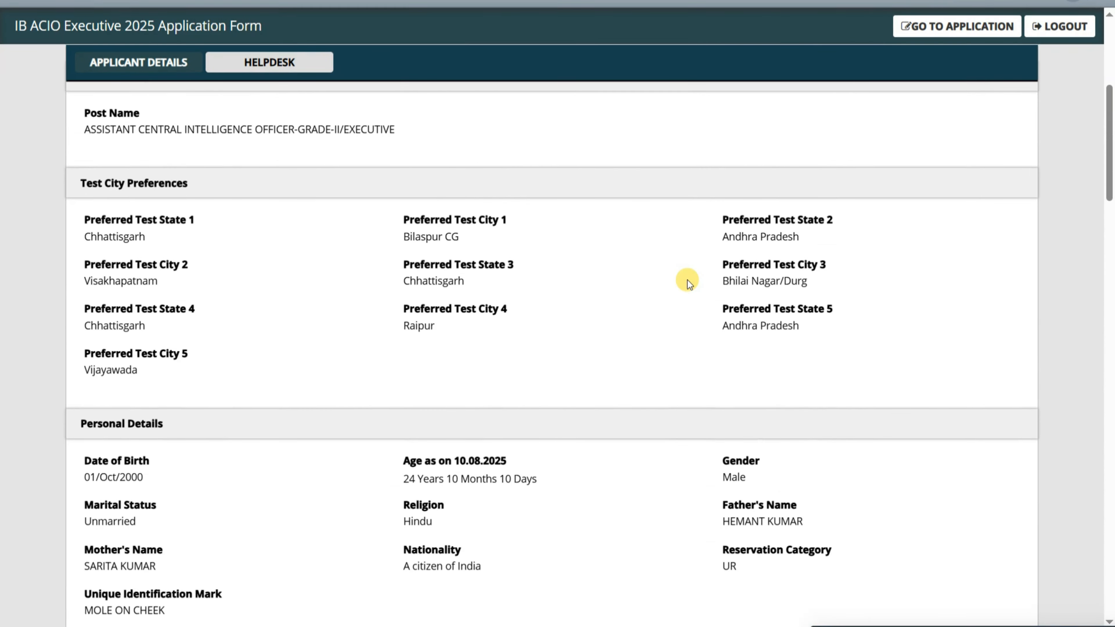
scroll(687, 280, up, 6)
scroll(687, 280, up, 2)
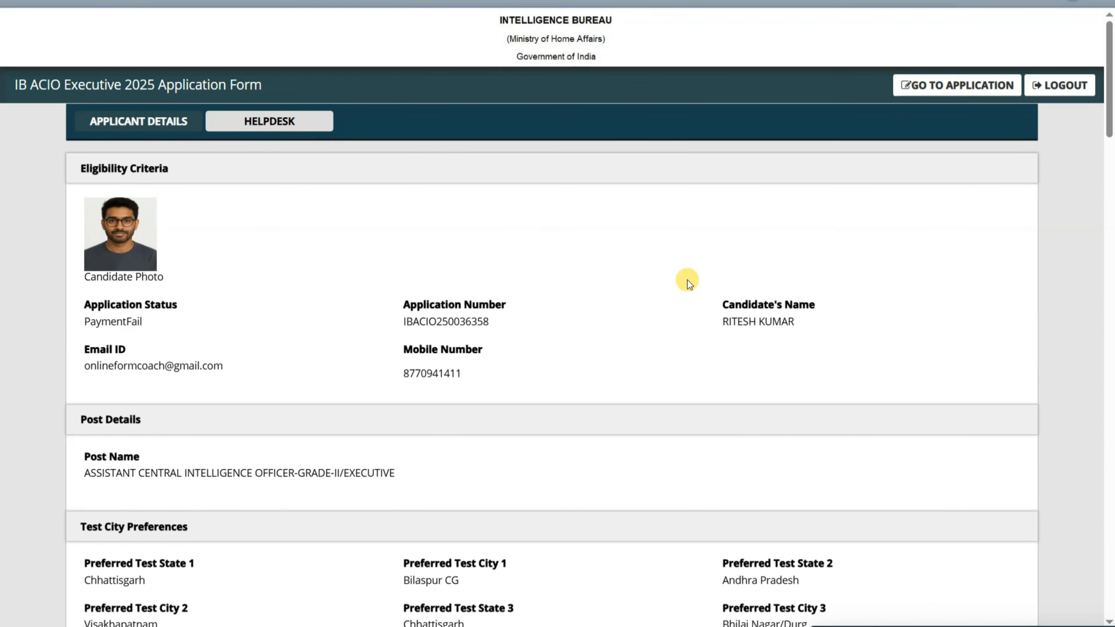
- Set up printing of the applicant details with background graphics on and Minimum margins
key(ctrl+p)
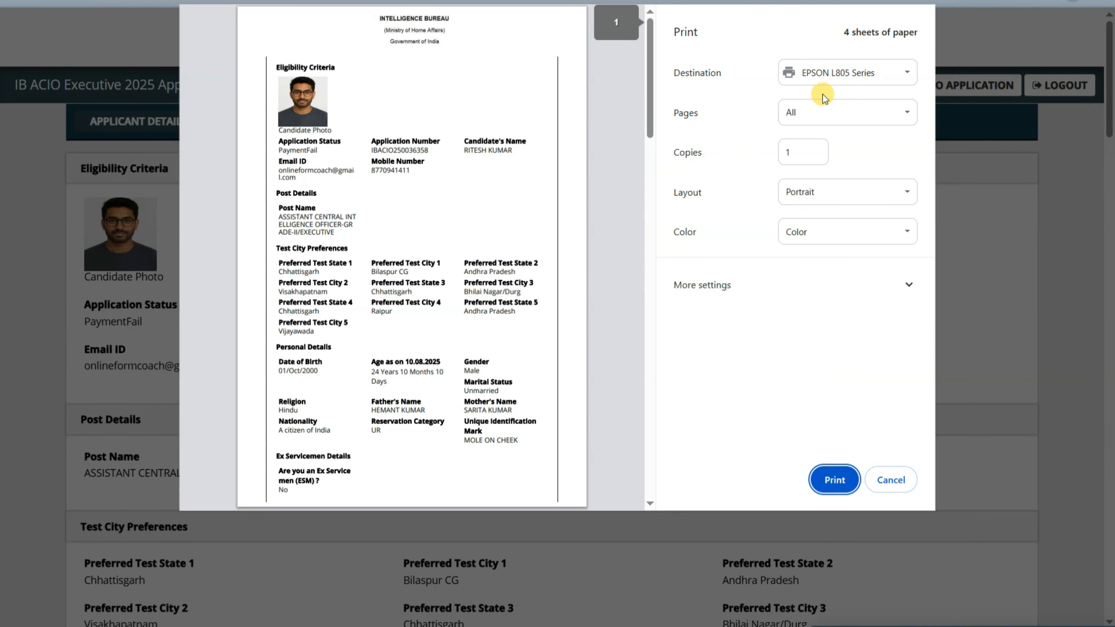
scroll(588, 227, down, 8)
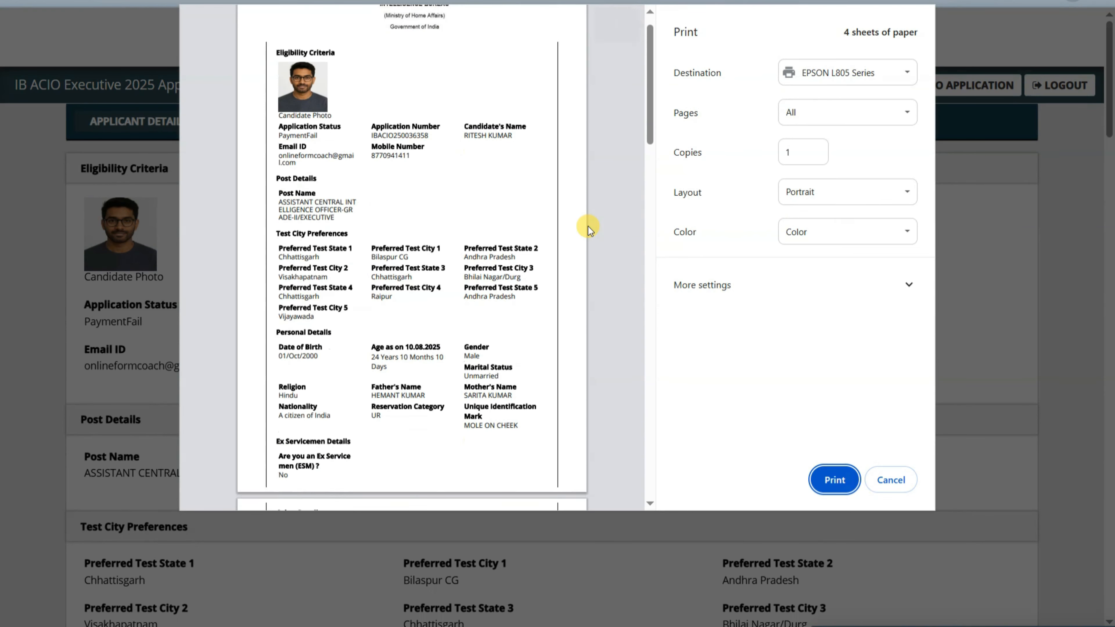
scroll(587, 227, up, 8)
click(815, 268)
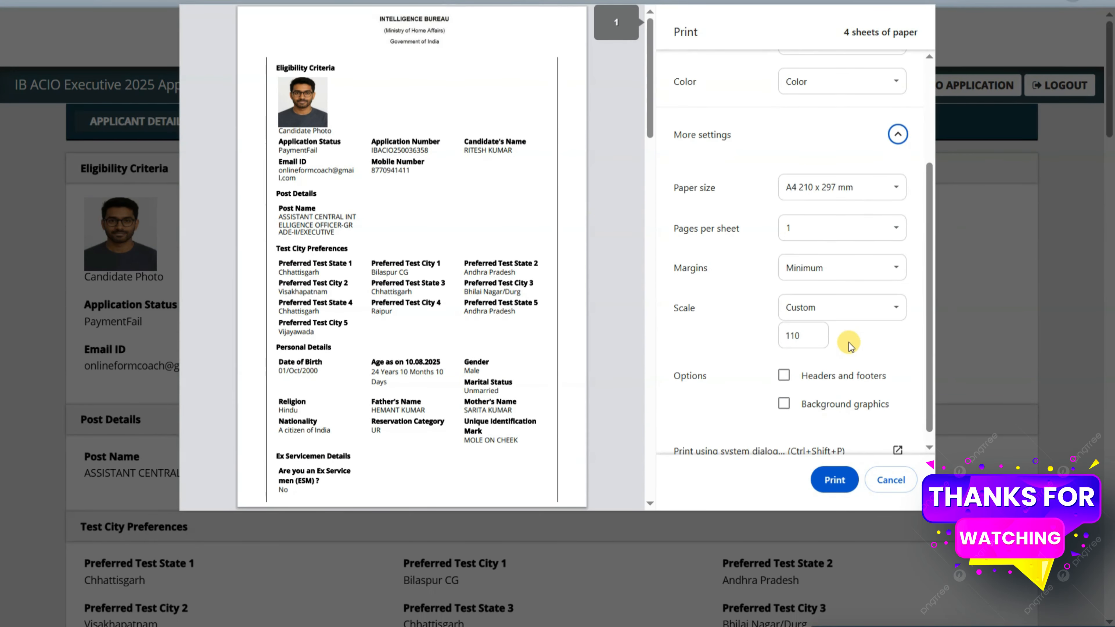
click(826, 408)
click(853, 268)
click(792, 288)
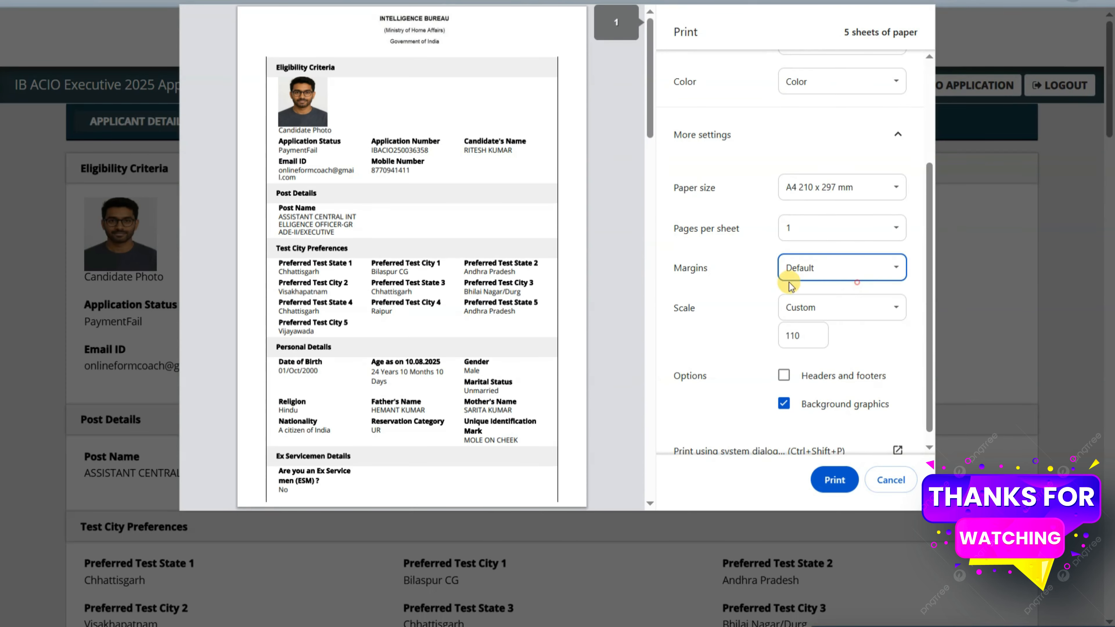
click(849, 267)
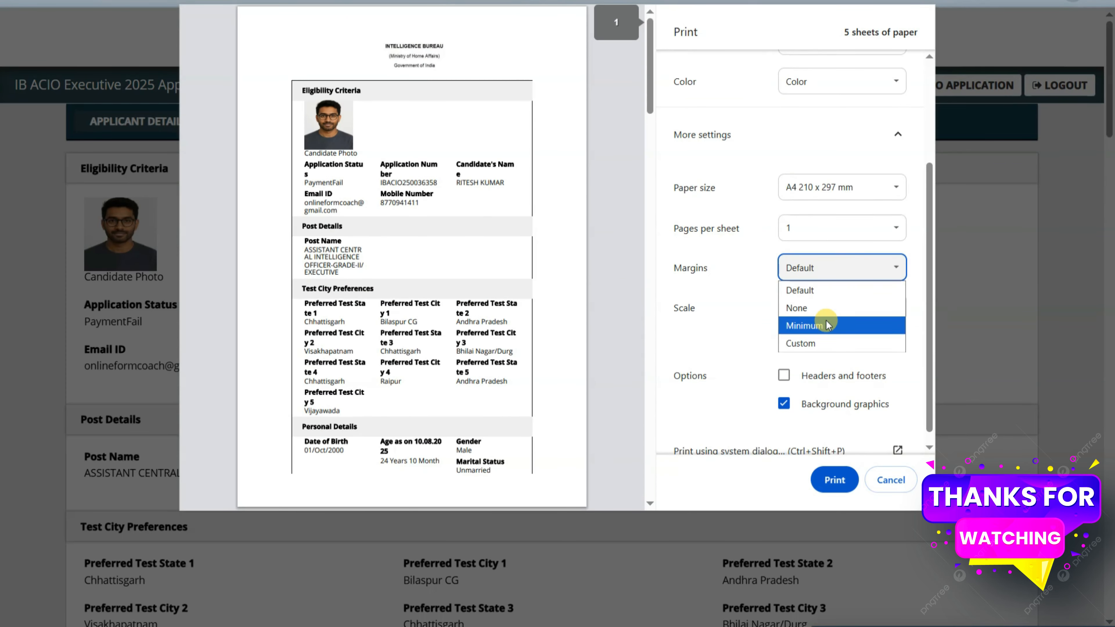
click(825, 324)
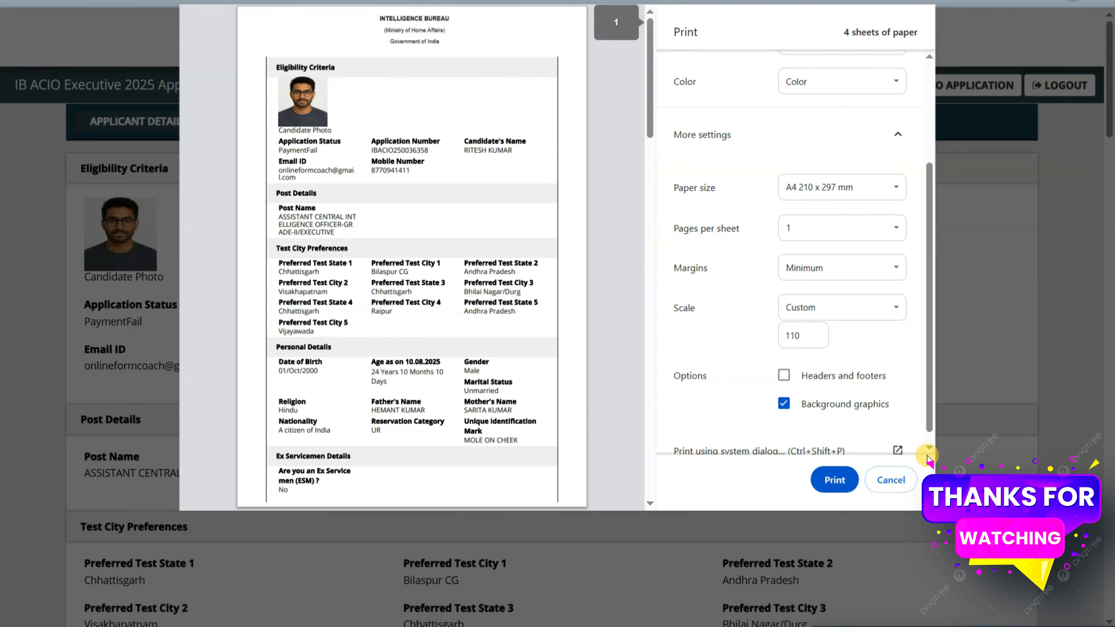